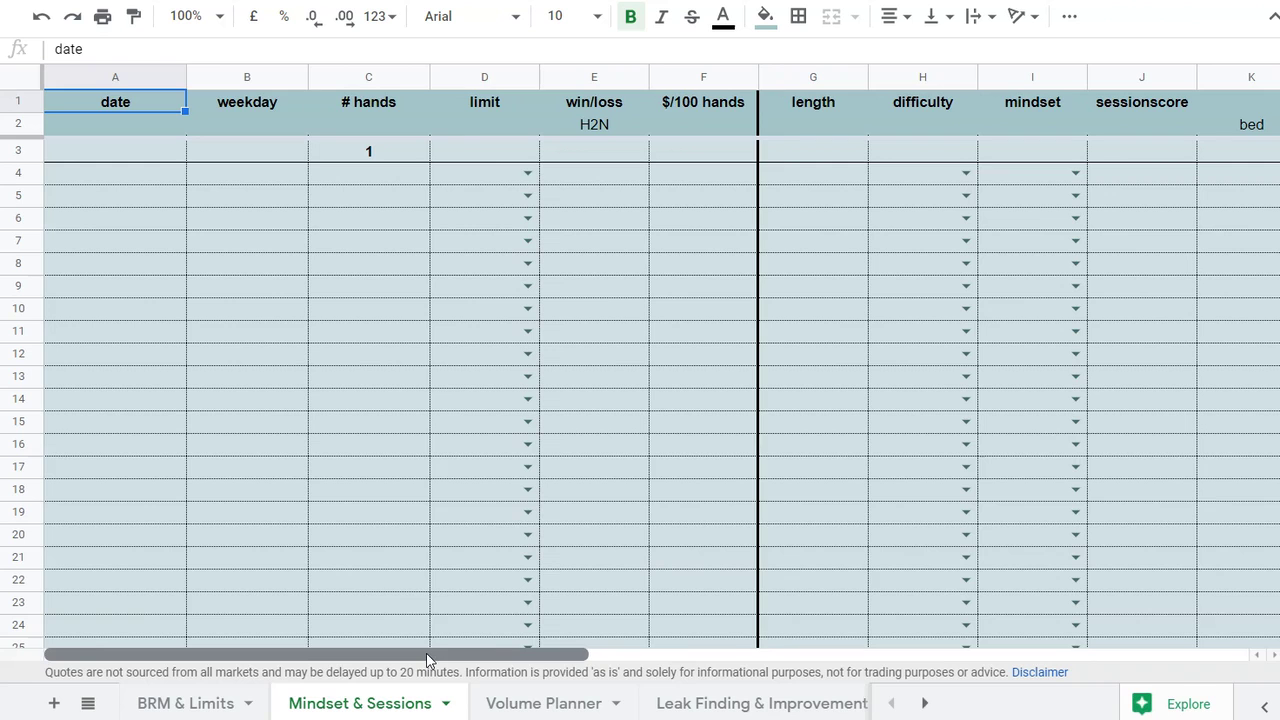
left_click_drag(427, 658, 1149, 660)
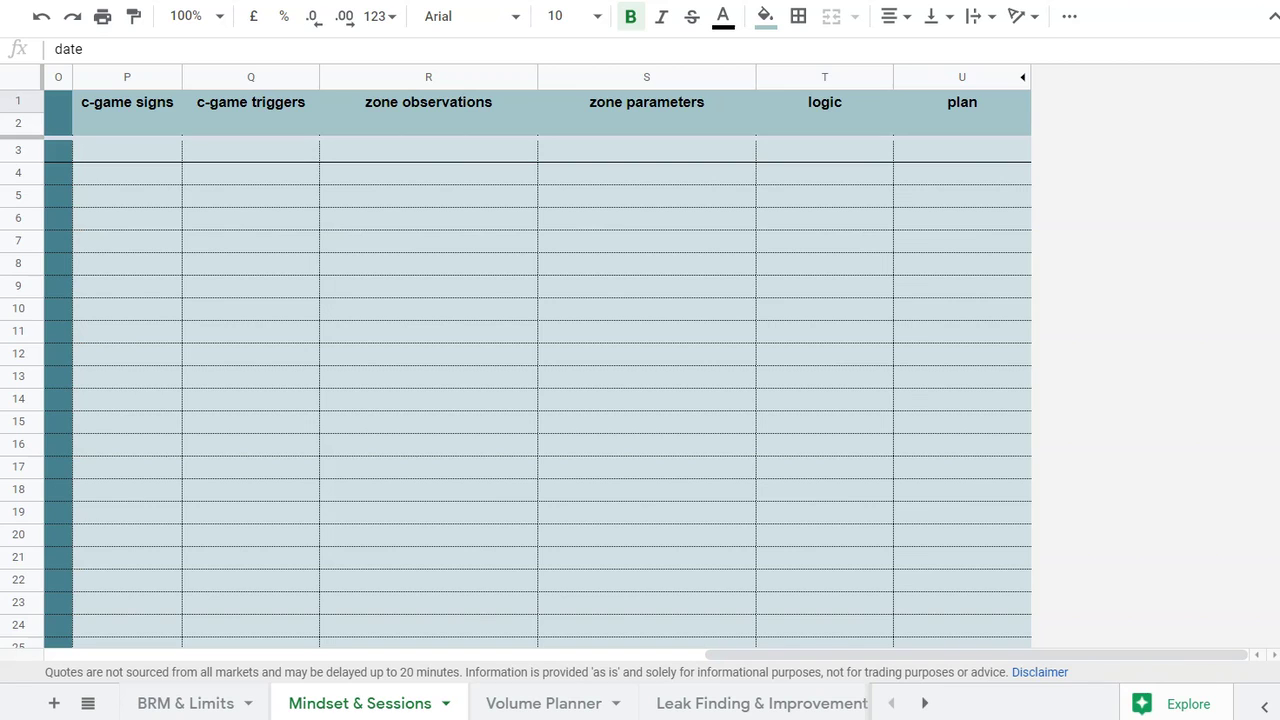
left_click_drag(1122, 662, 350, 636)
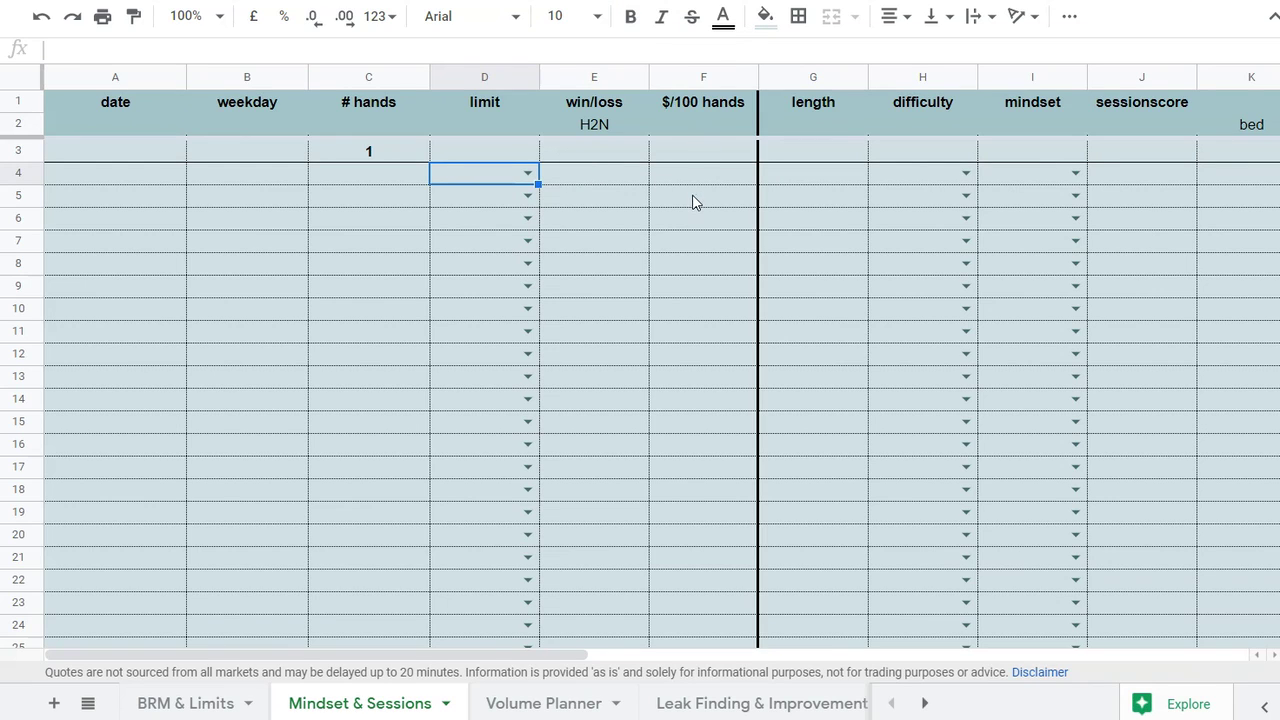
In row 4, enter 1000 as the number of hands and 100 as the win/loss amount
left_click(360, 173)
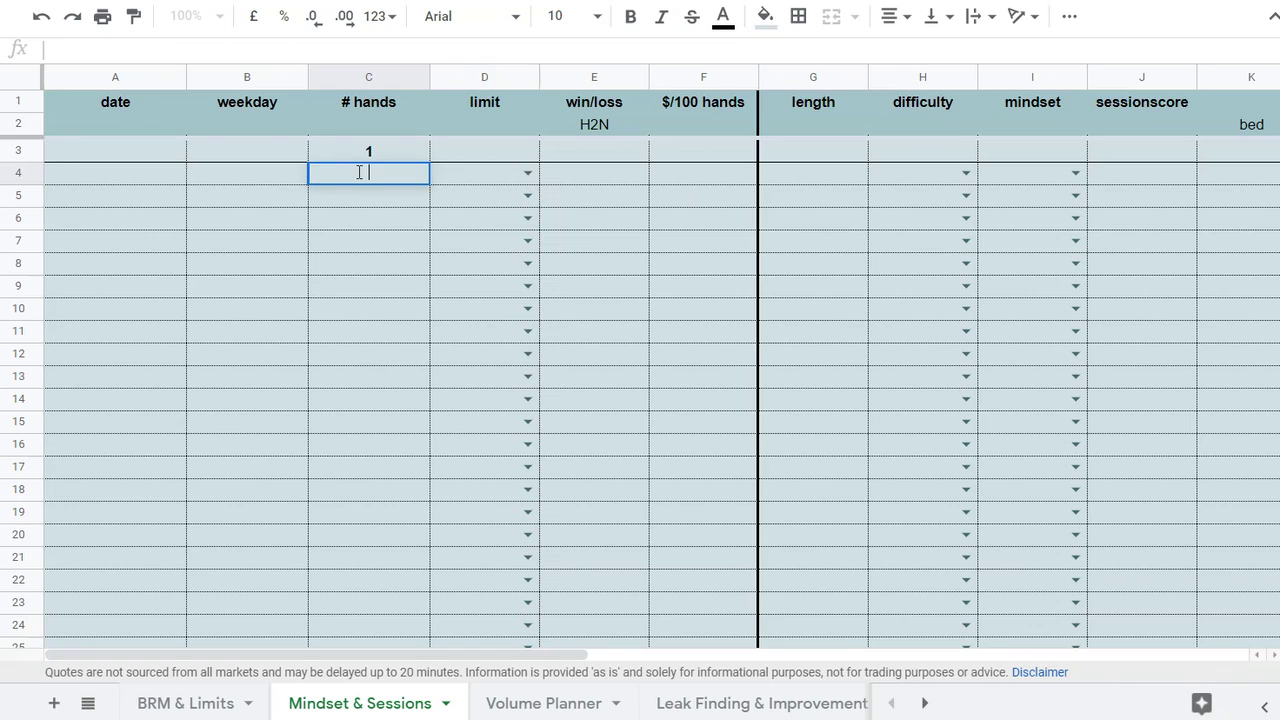
type("100")
left_click(597, 180)
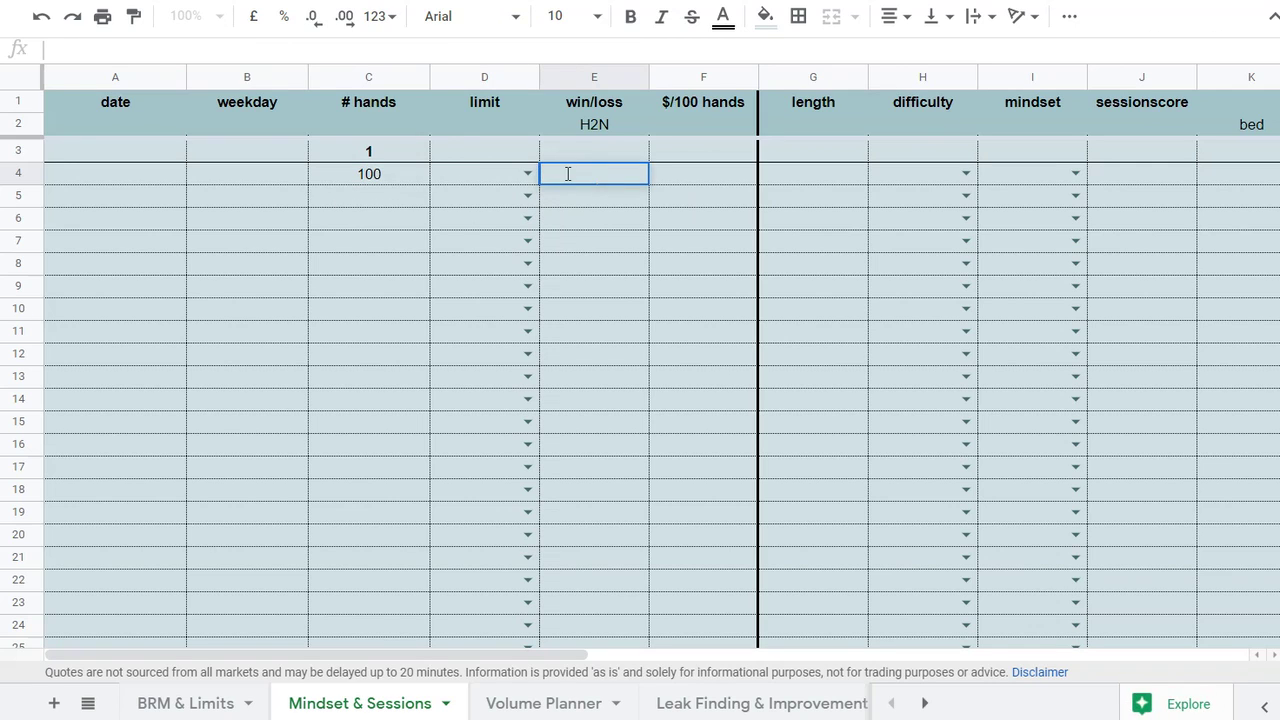
double_click(411, 172)
type("0")
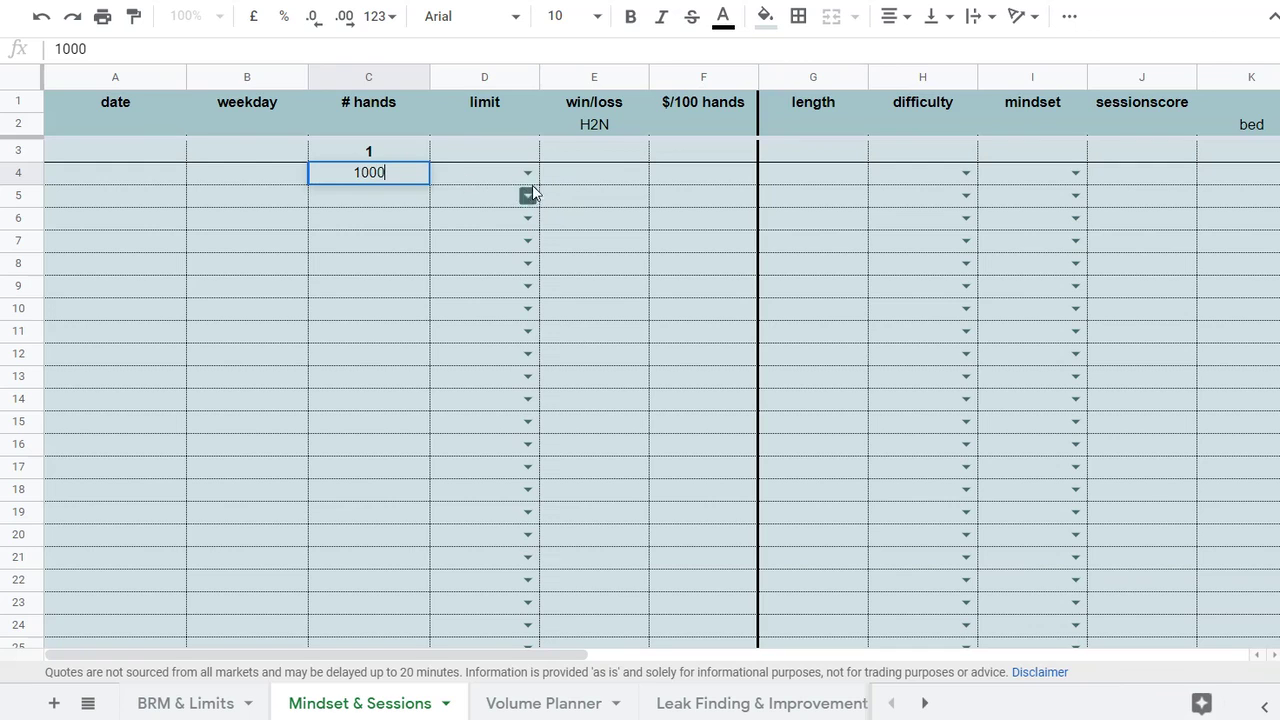
double_click(570, 174)
type("100")
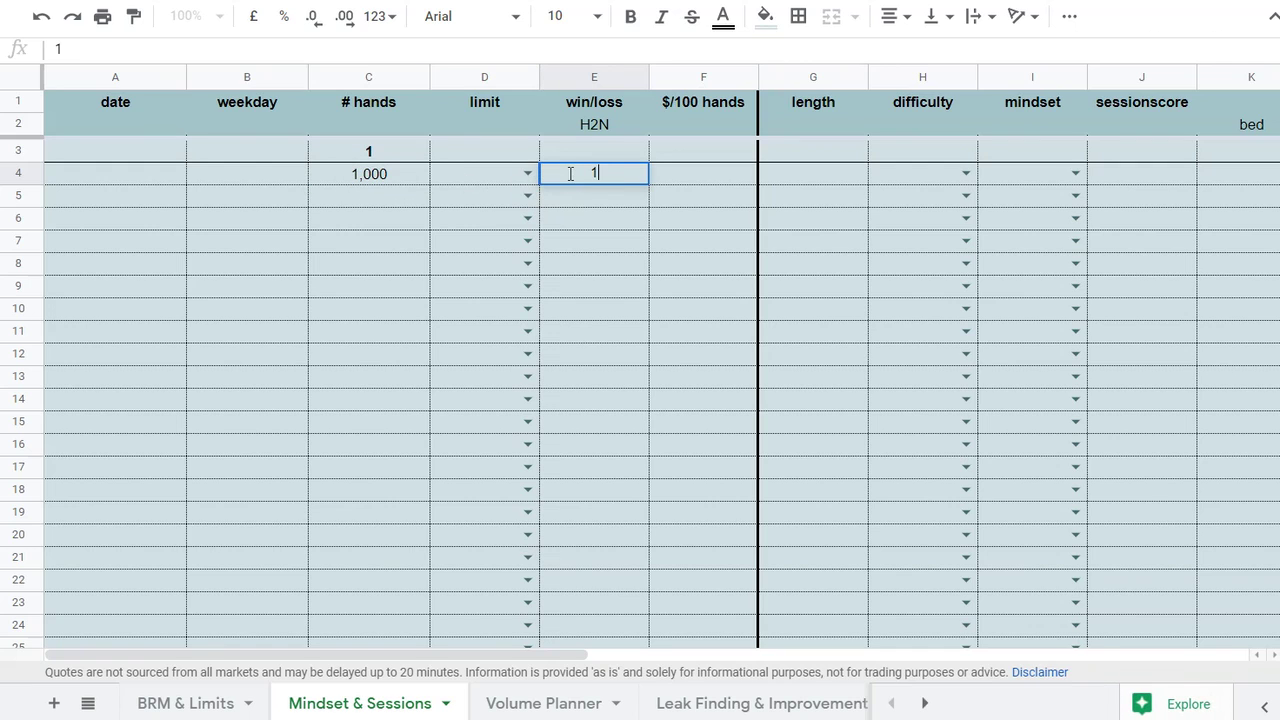
left_click(606, 275)
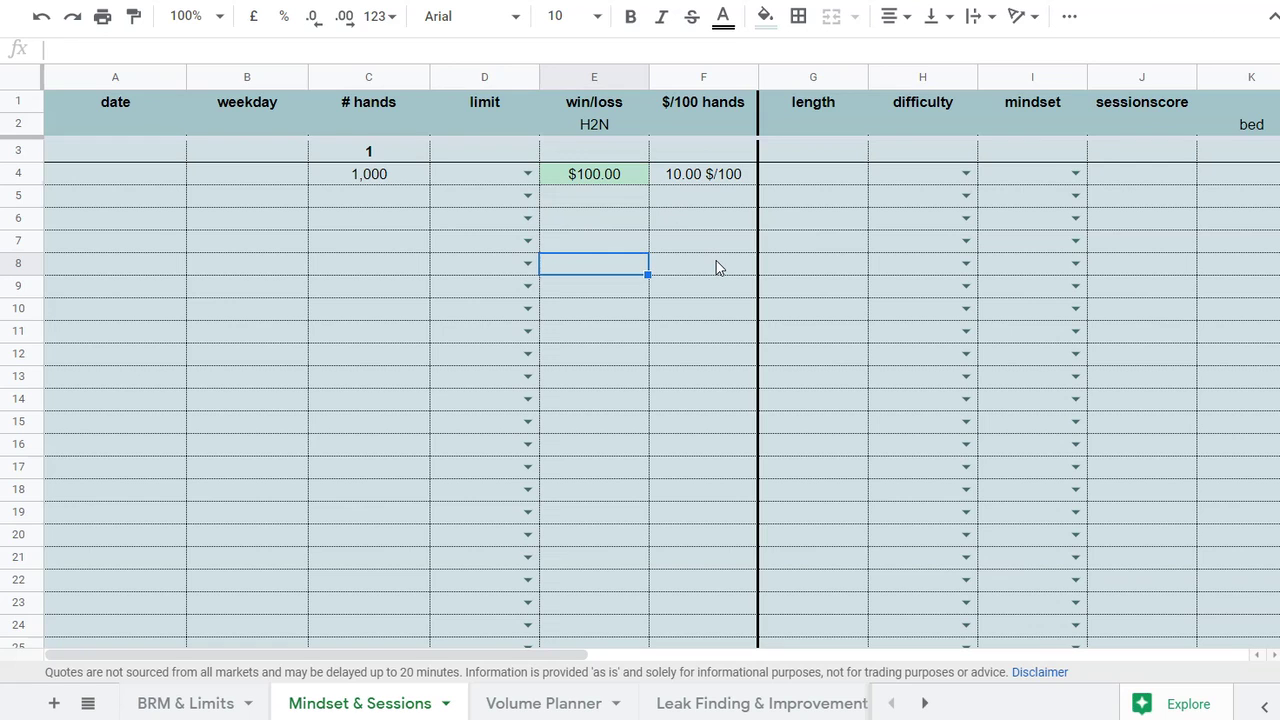
Set the limit of the session in row 4 to NL25
left_click(528, 175)
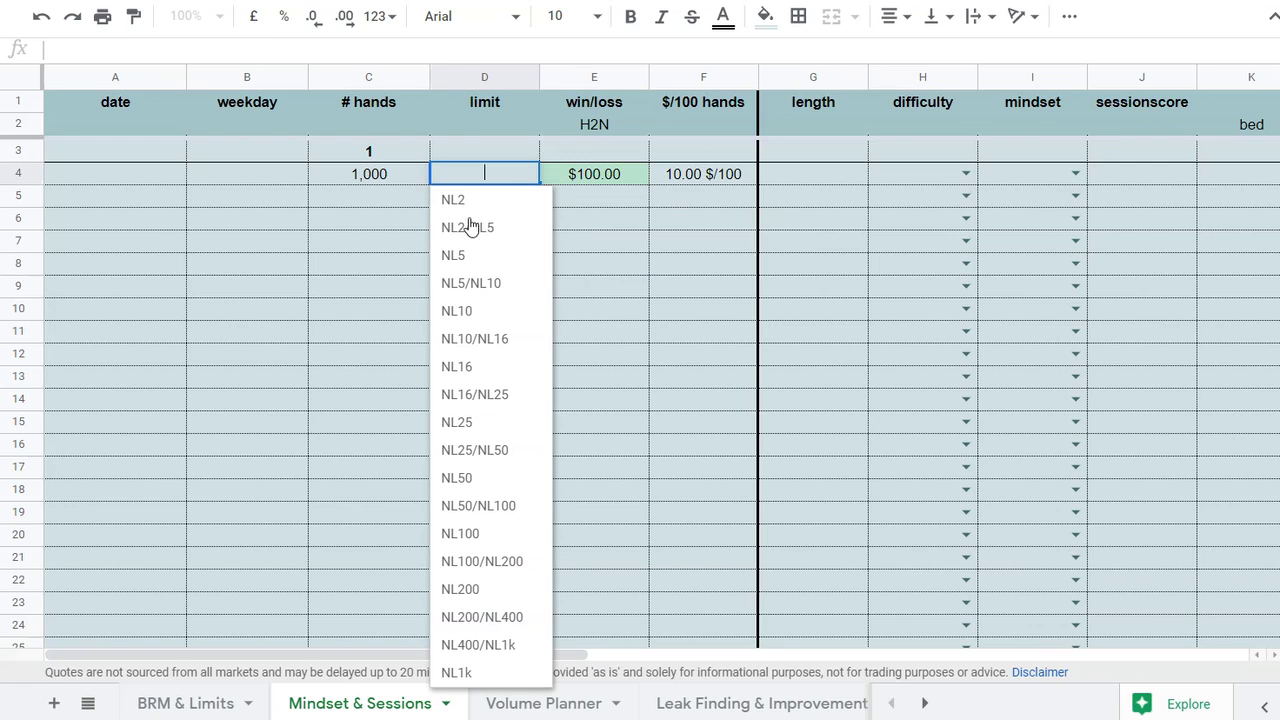
left_click(489, 424)
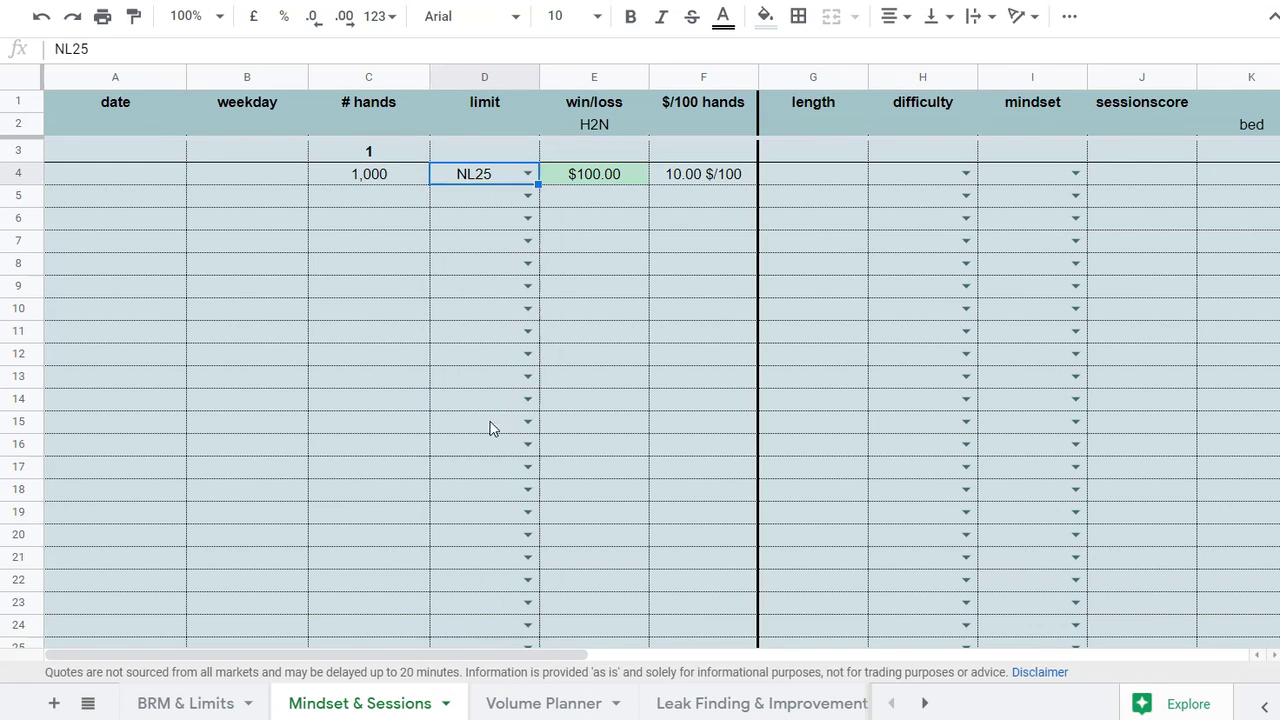
left_click(605, 253)
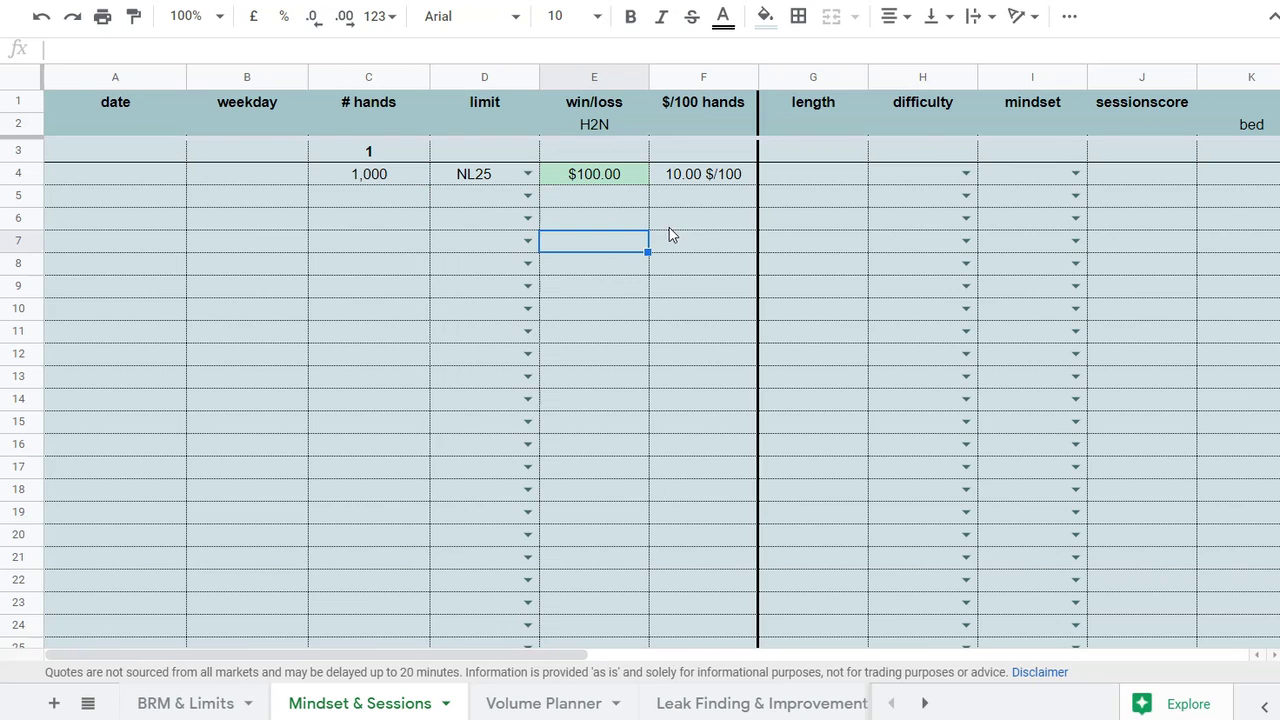
Enter a session length of 120 minutes in row 4
left_click_drag(580, 652, 766, 634)
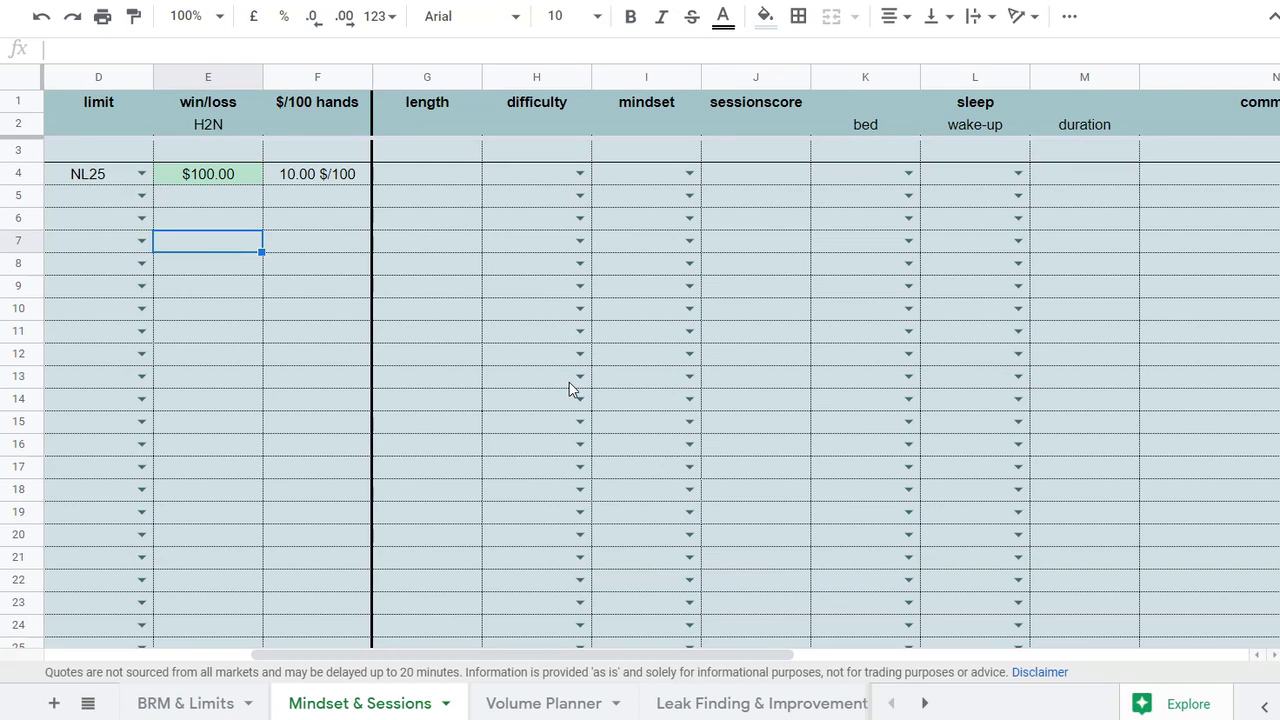
double_click(417, 174)
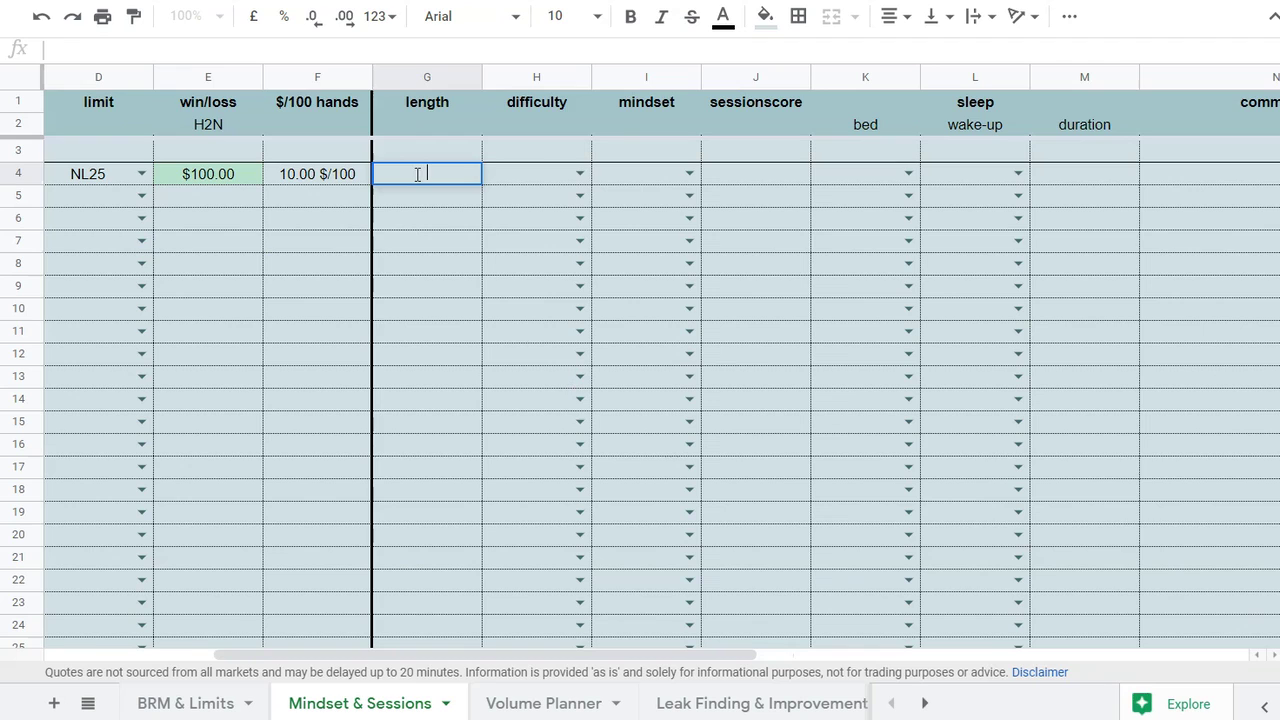
type("120")
left_click(502, 285)
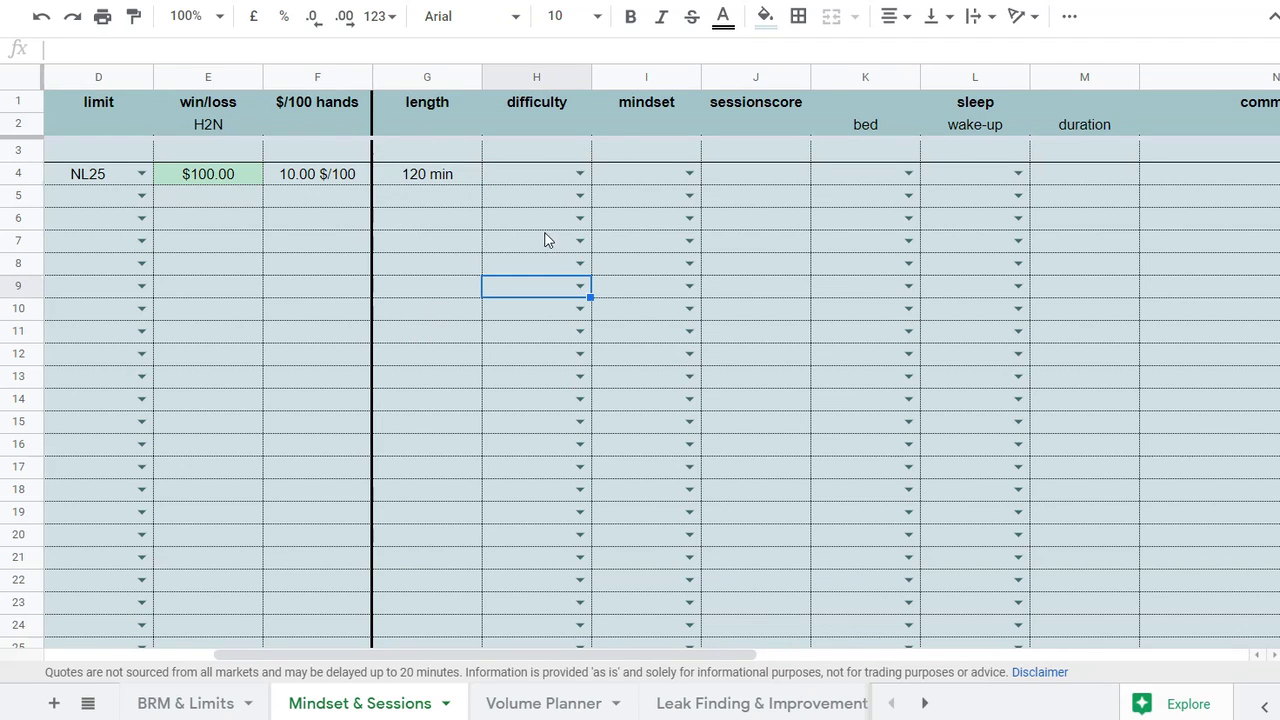
Rate the difficulty of the session in row 4 as 10
left_click(572, 174)
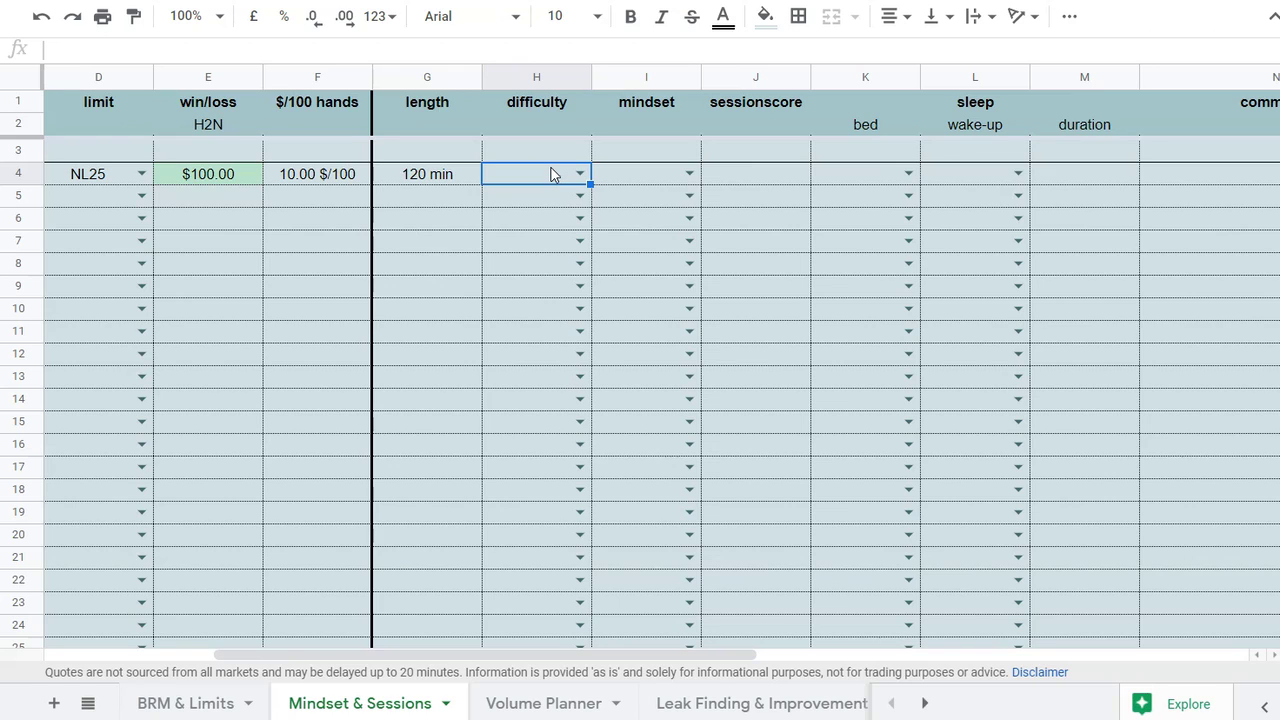
double_click(551, 177)
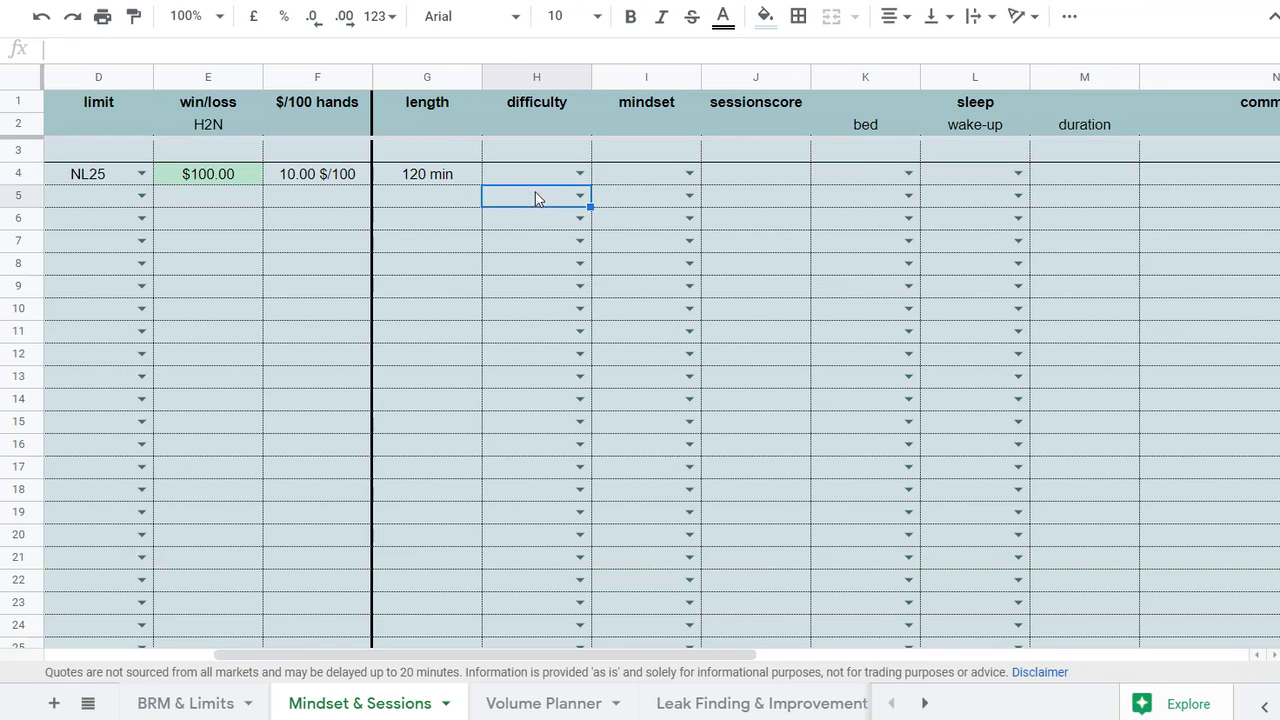
left_click(579, 173)
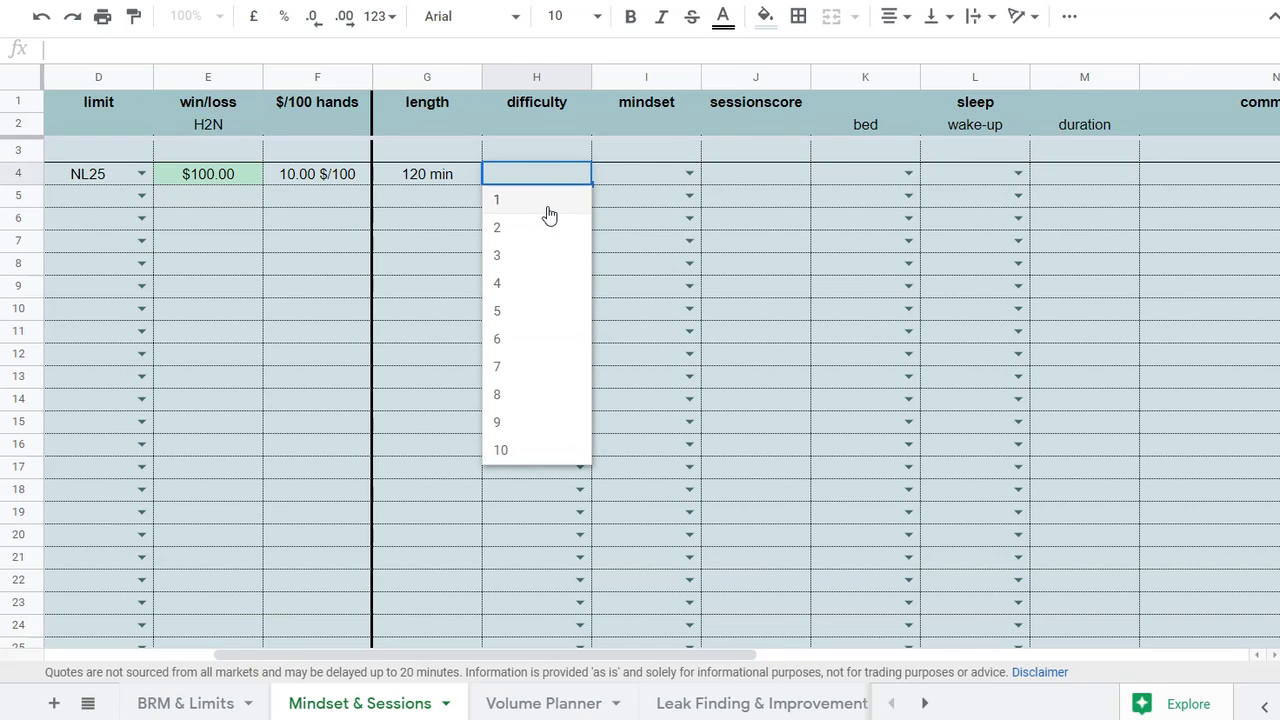
left_click(575, 175)
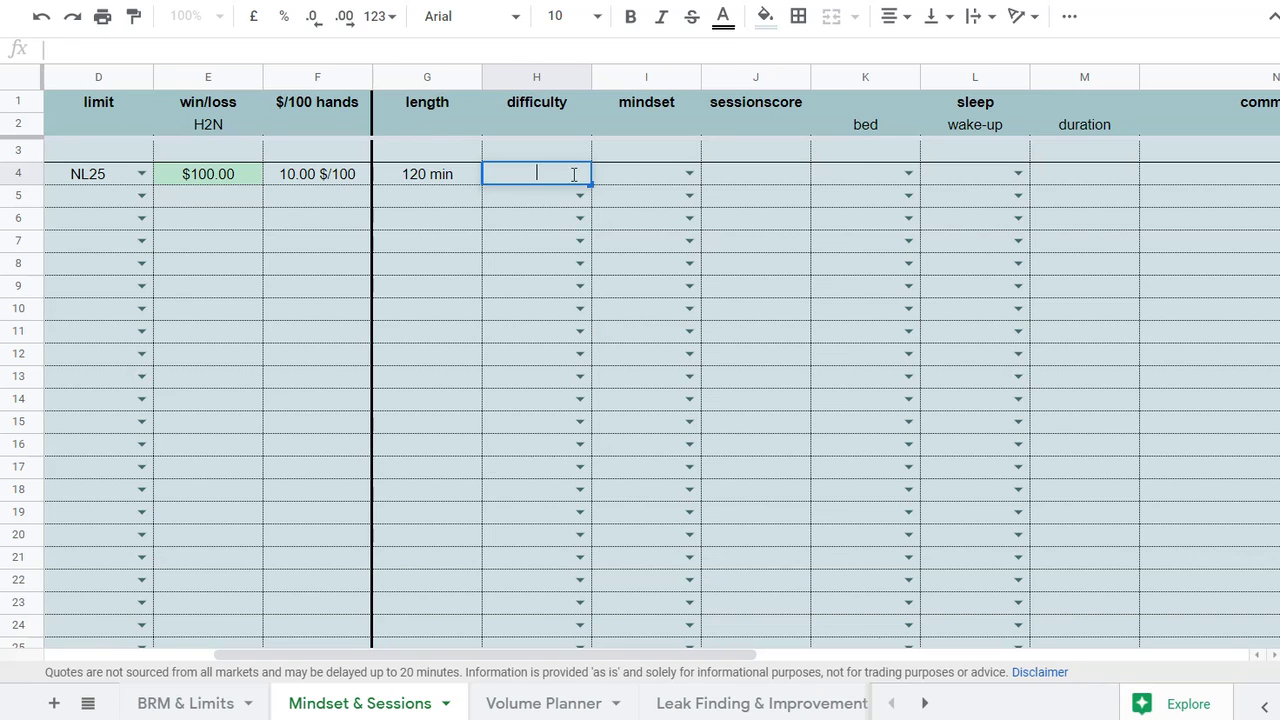
left_click(530, 205)
double_click(577, 175)
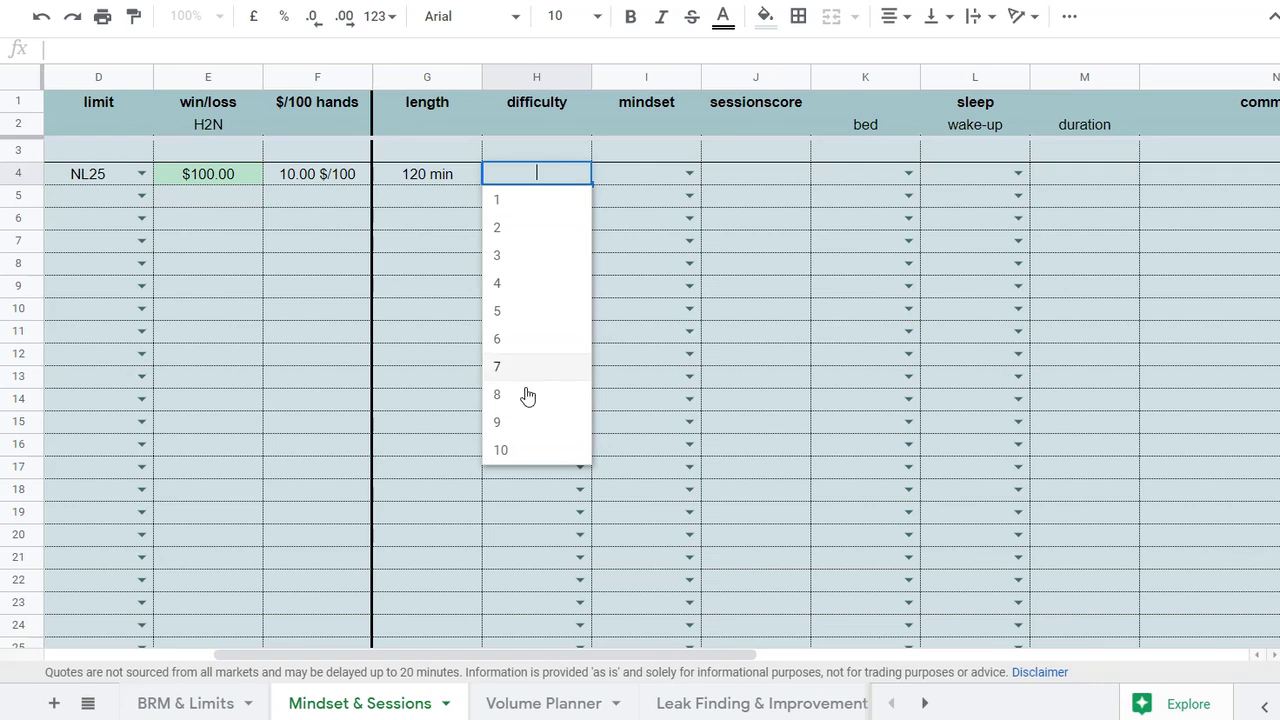
left_click(524, 451)
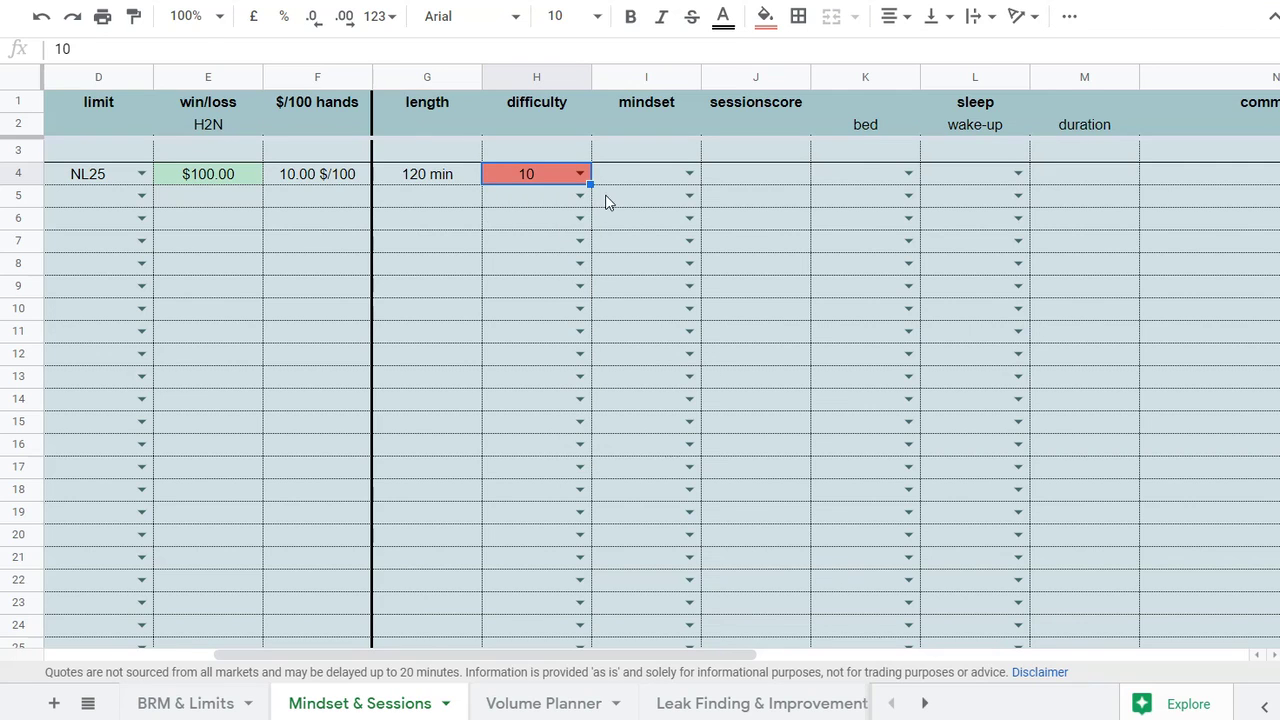
Set both the difficulty and the mindset rating of the row 4 session to 1
left_click(580, 176)
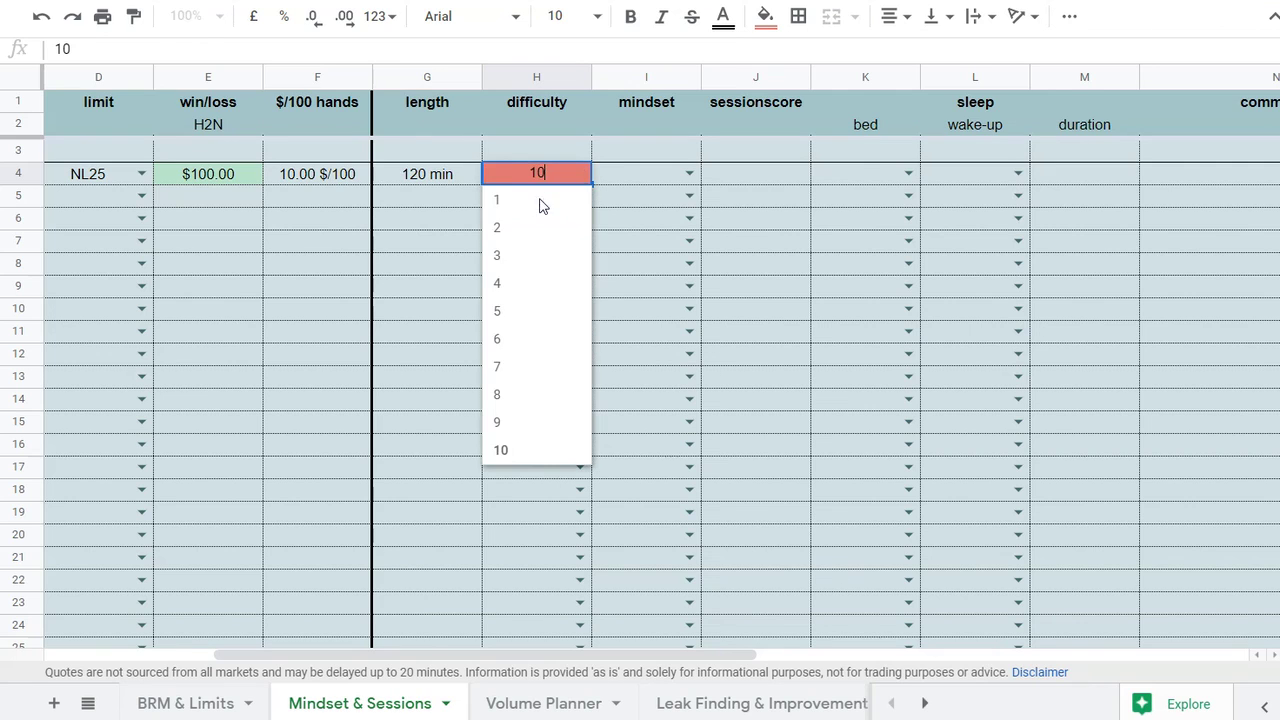
left_click(543, 203)
left_click(658, 159)
left_click(686, 175)
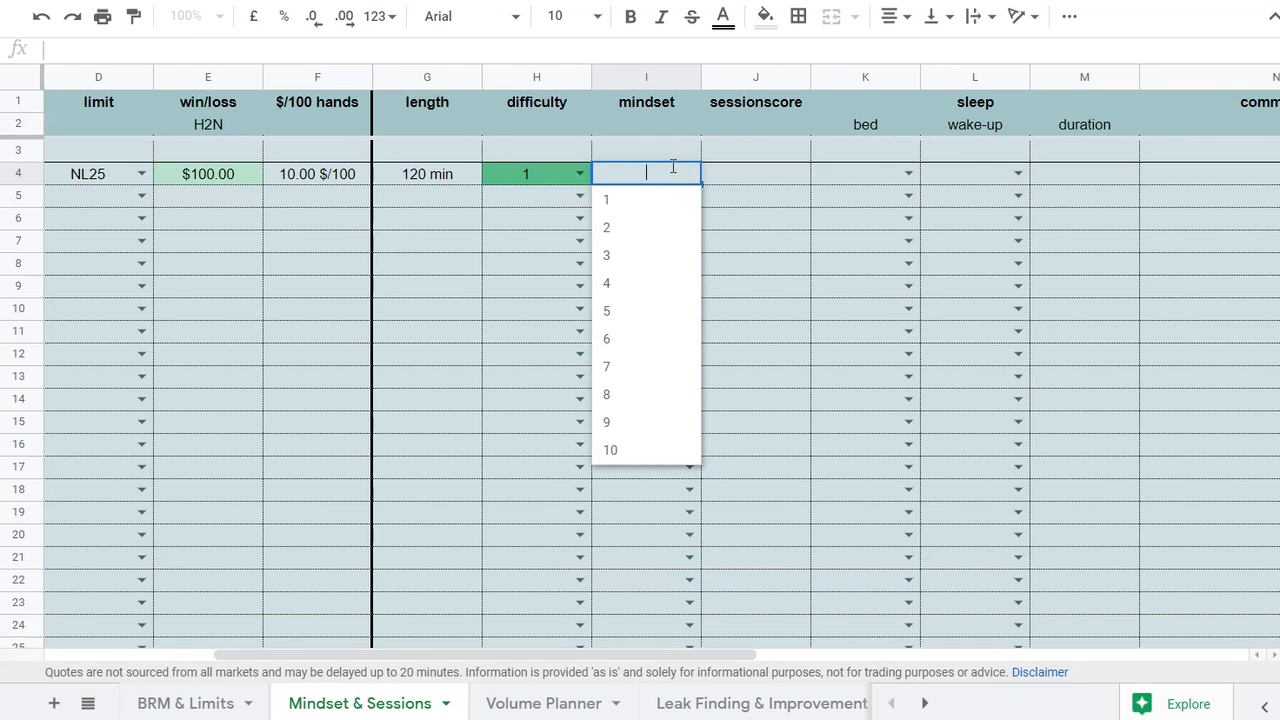
left_click(634, 204)
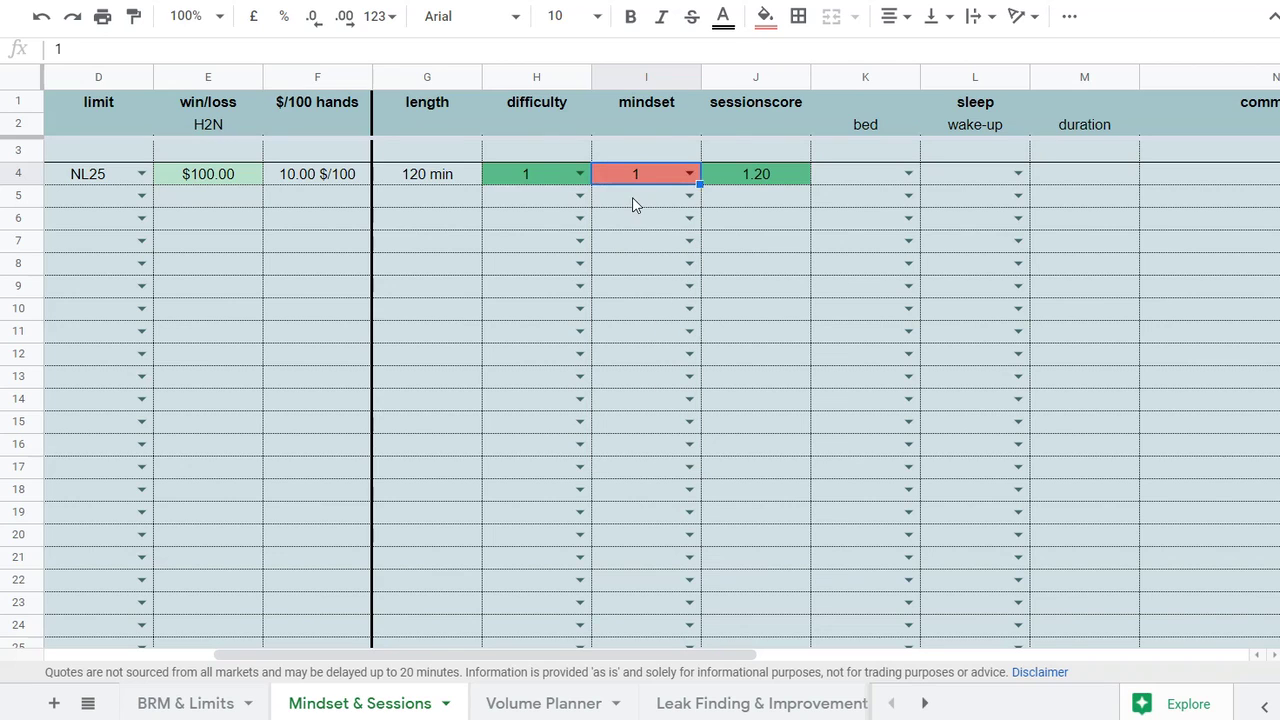
Raise the mindset rating in row 4 to 10
left_click(688, 176)
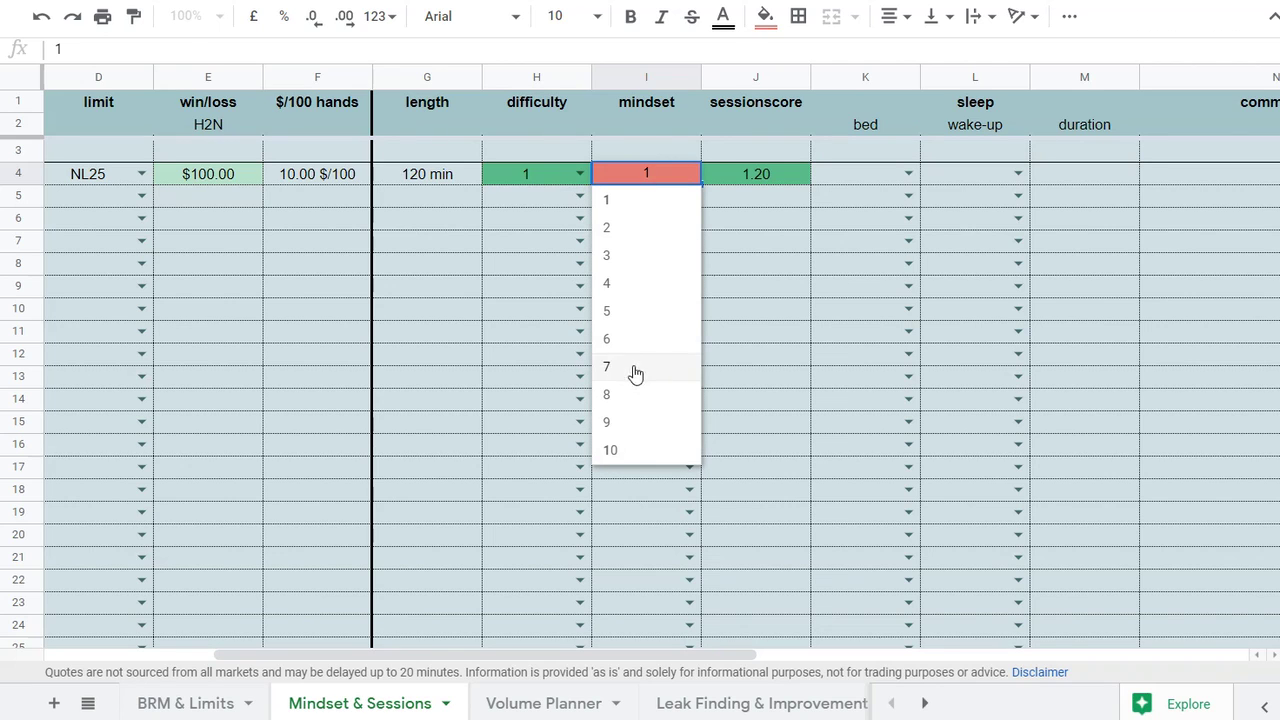
left_click(628, 452)
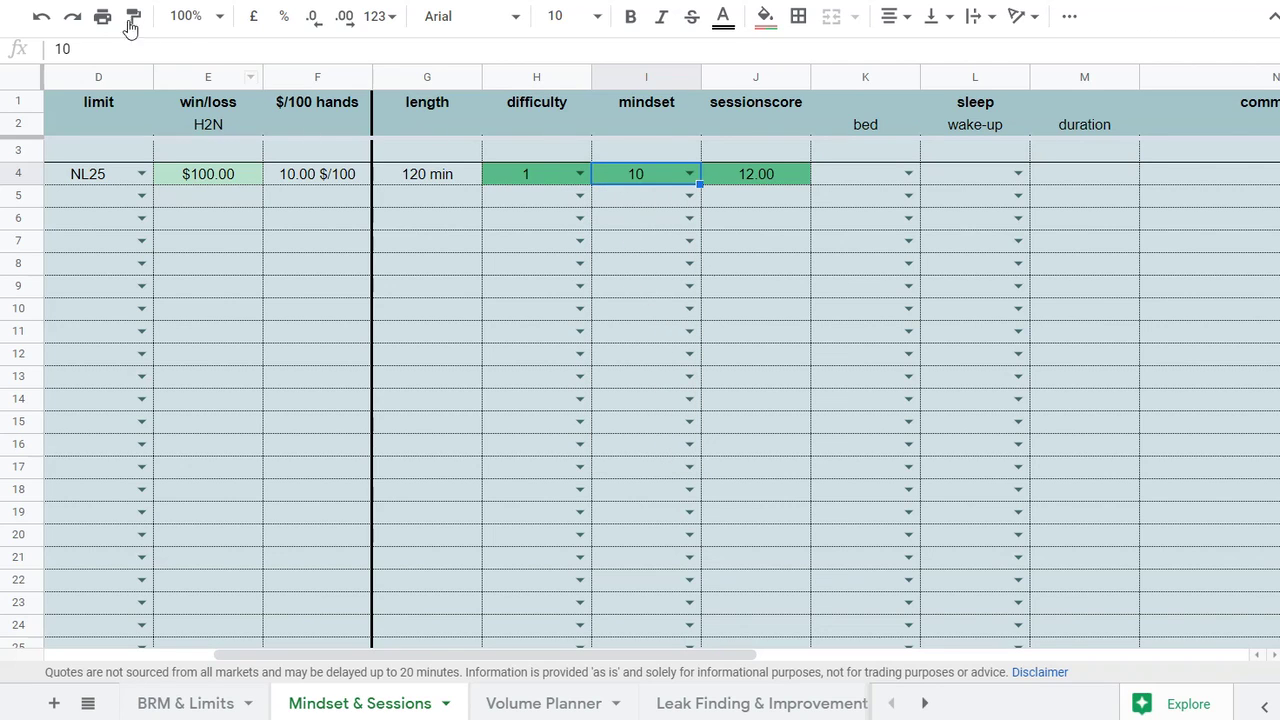
Change the row 4 session's difficulty rating to 7 and its mindset rating to 8
key("Left")
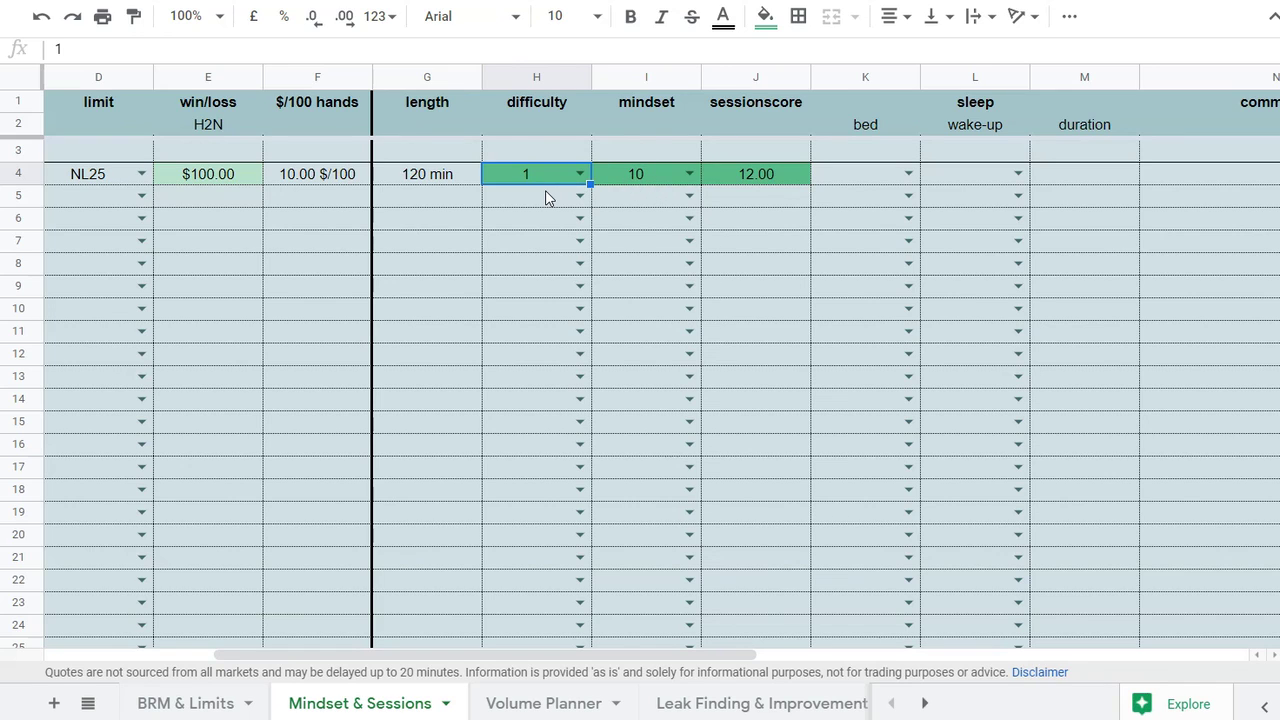
left_click(578, 175)
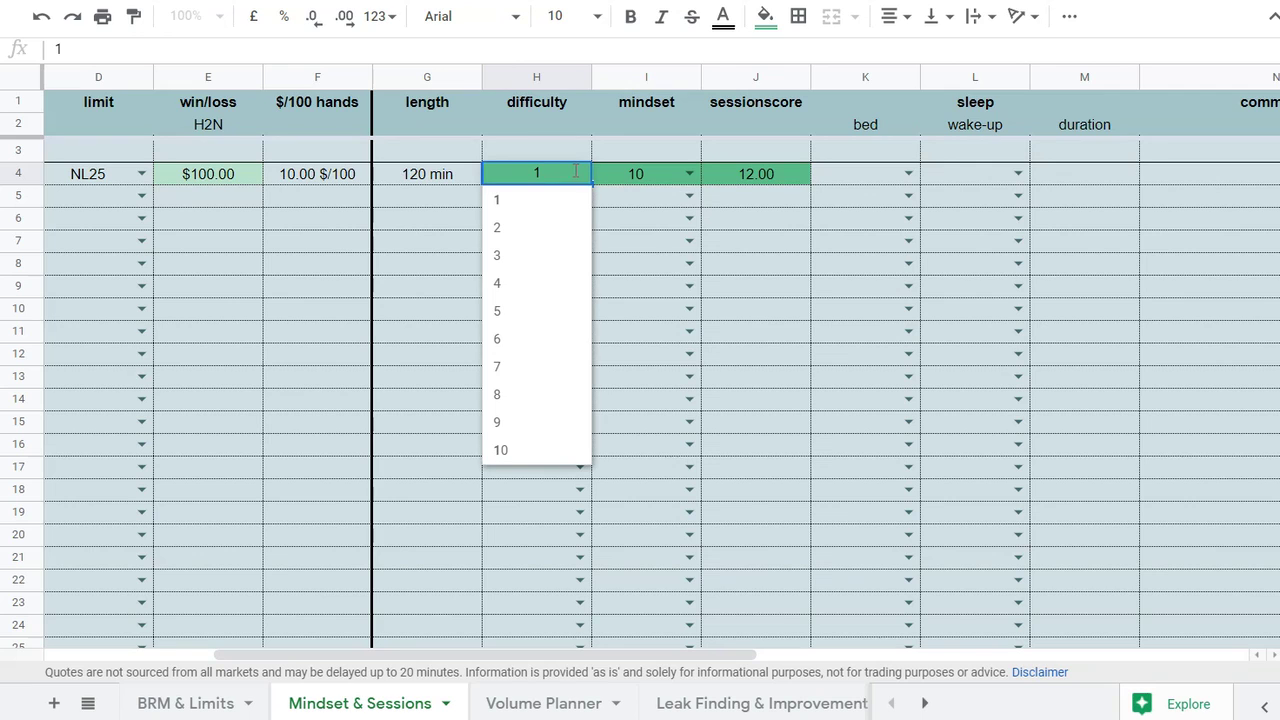
left_click(503, 368)
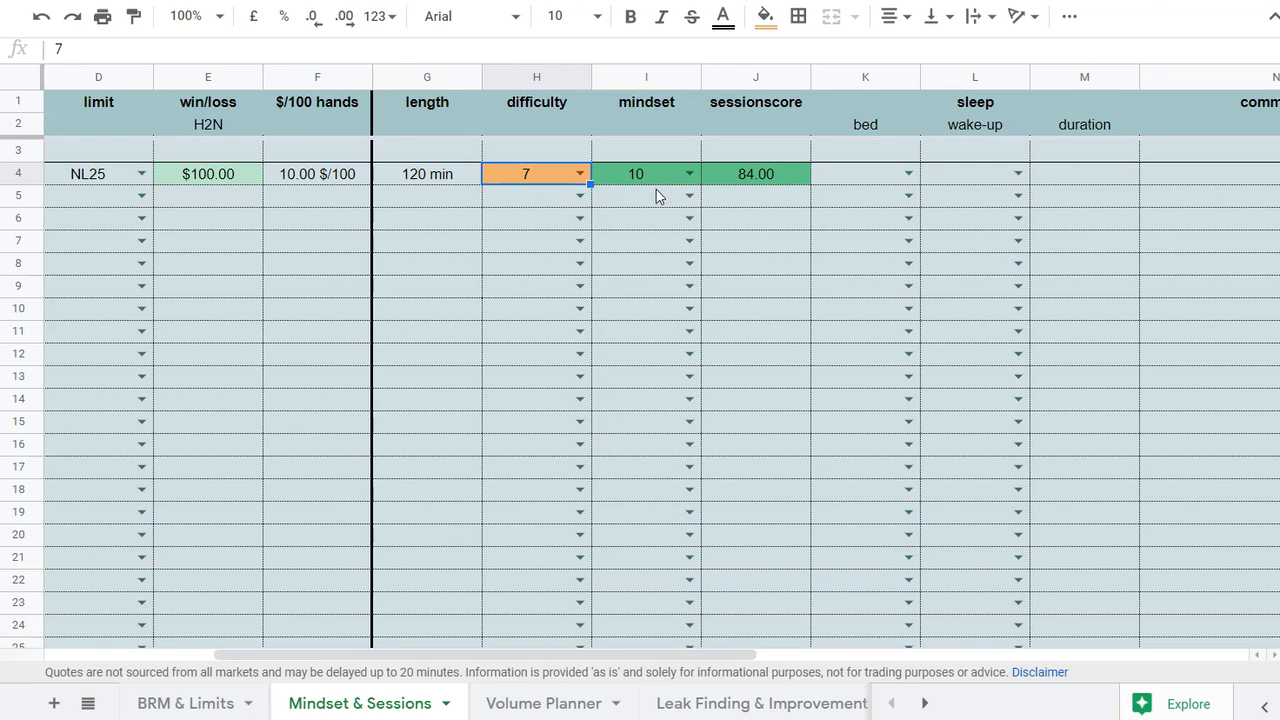
left_click(682, 172)
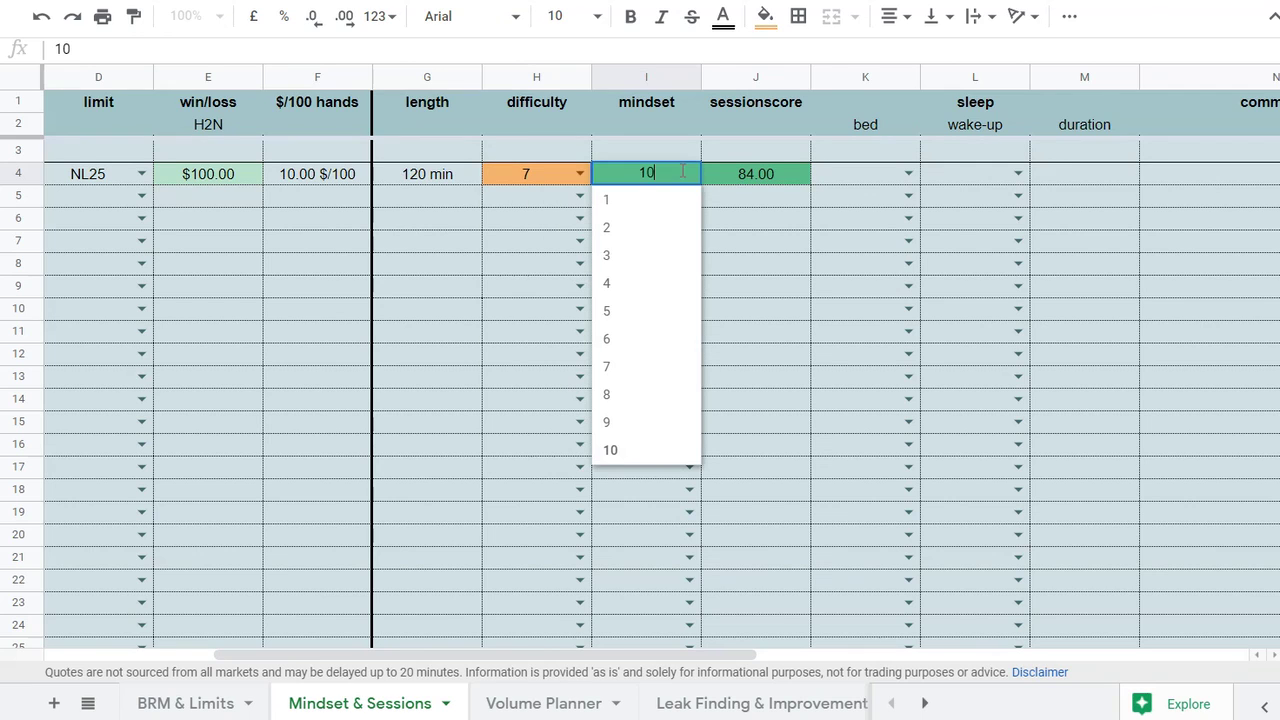
left_click(616, 394)
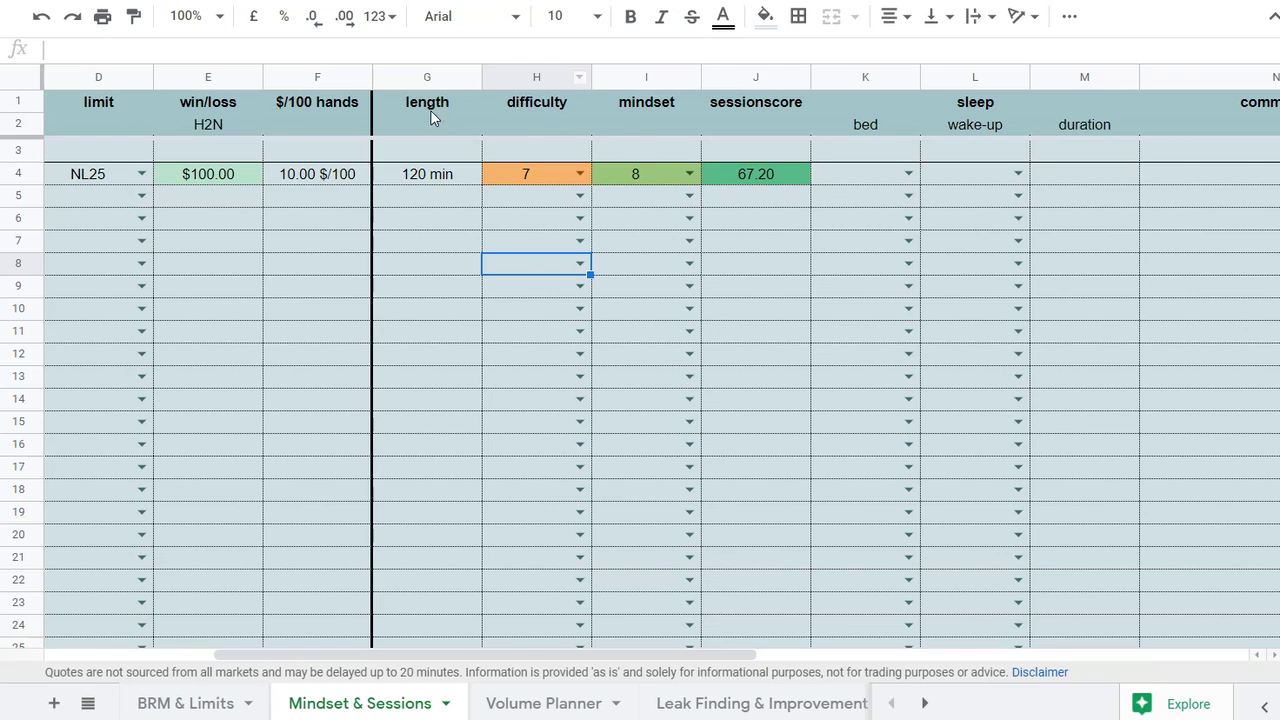
Change the row 4 session's difficulty rating to 1 and its mindset rating to 10
left_click(580, 174)
left_click(516, 204)
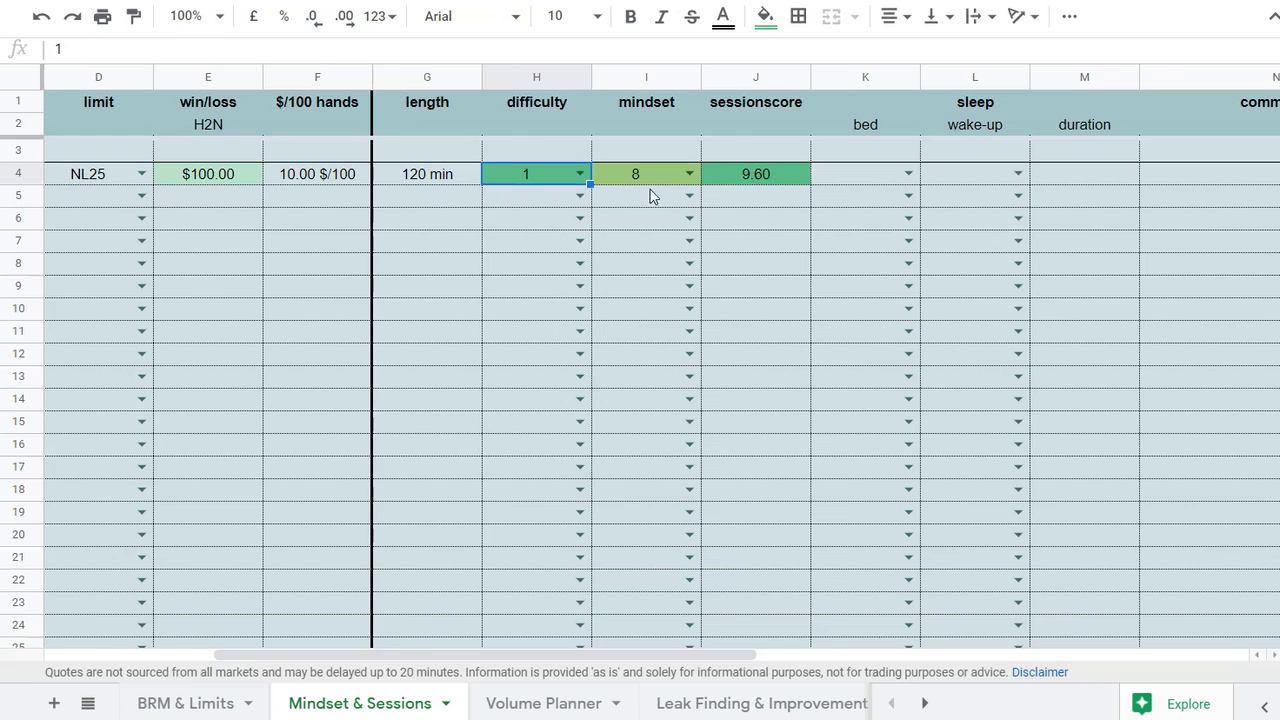
left_click(689, 175)
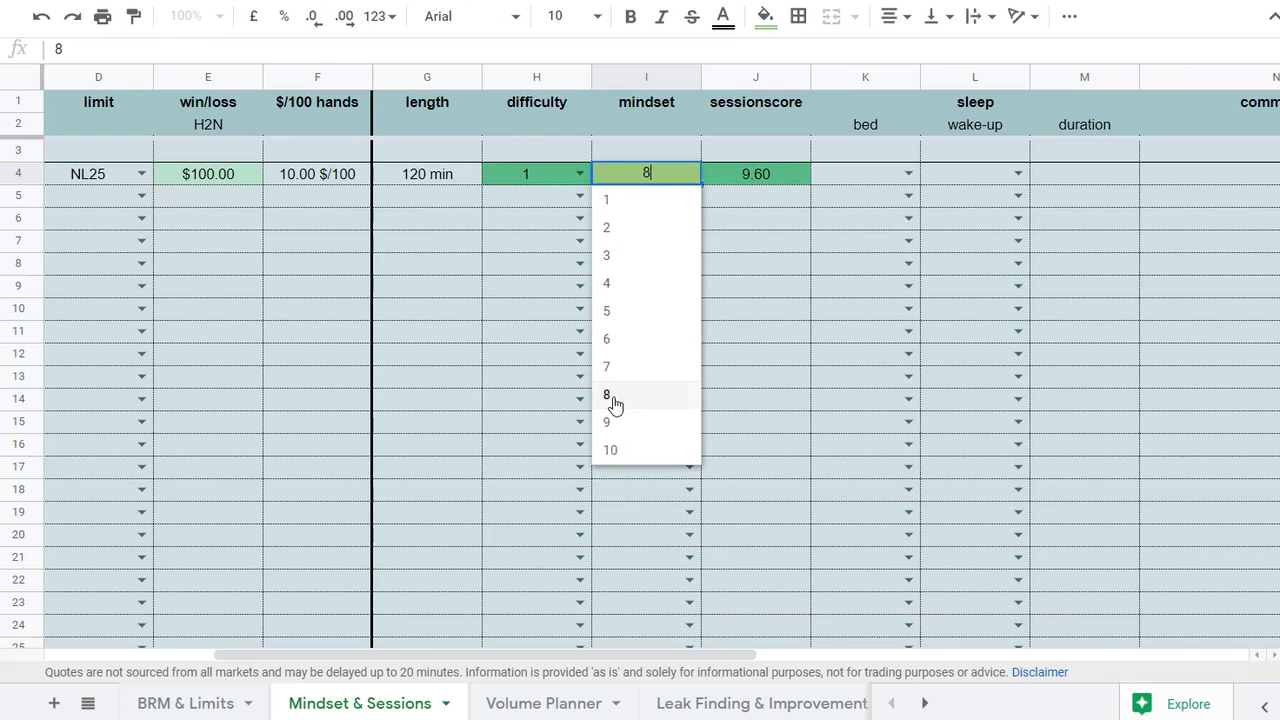
left_click(612, 450)
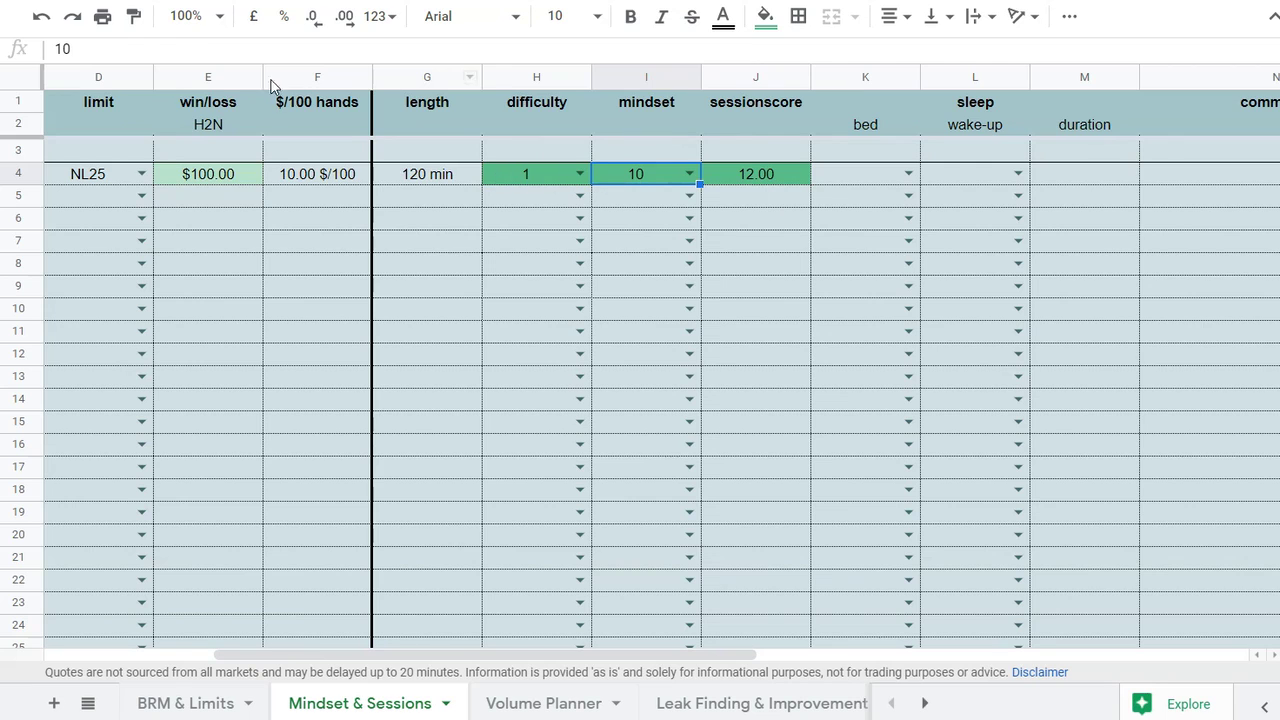
Set the difficulty rating in row 4 to 6
left_click(579, 174)
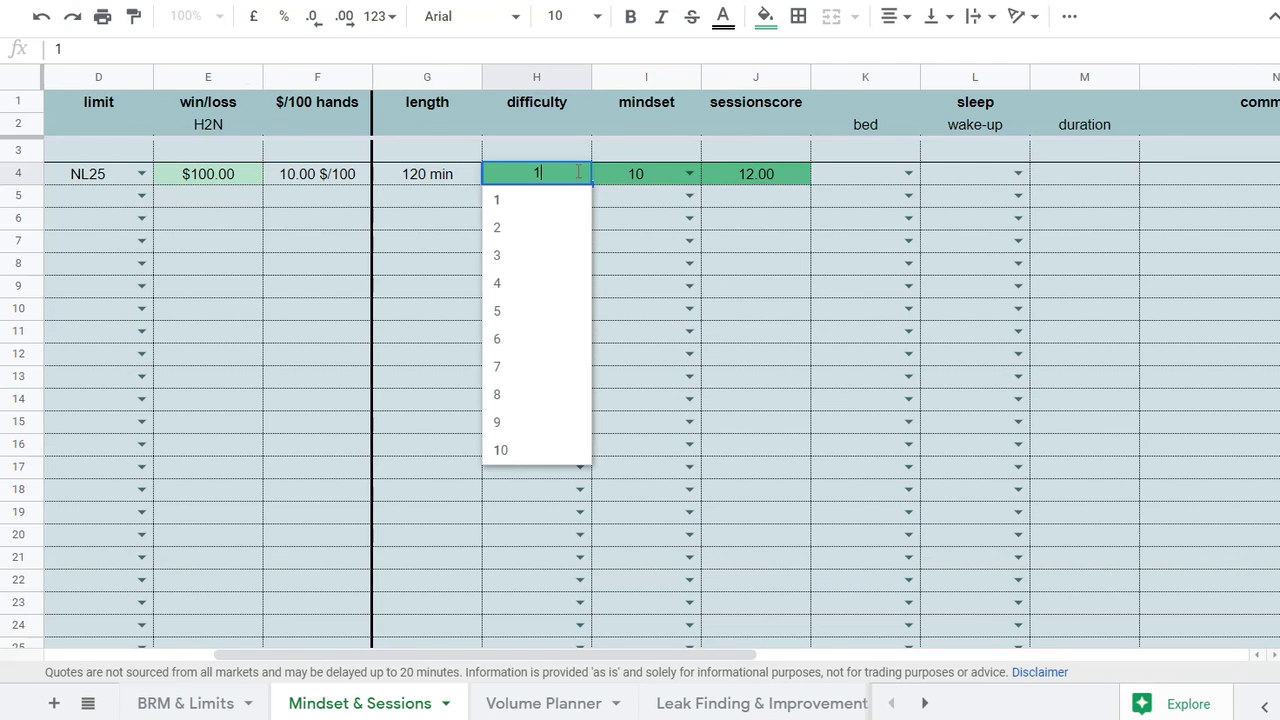
left_click(521, 341)
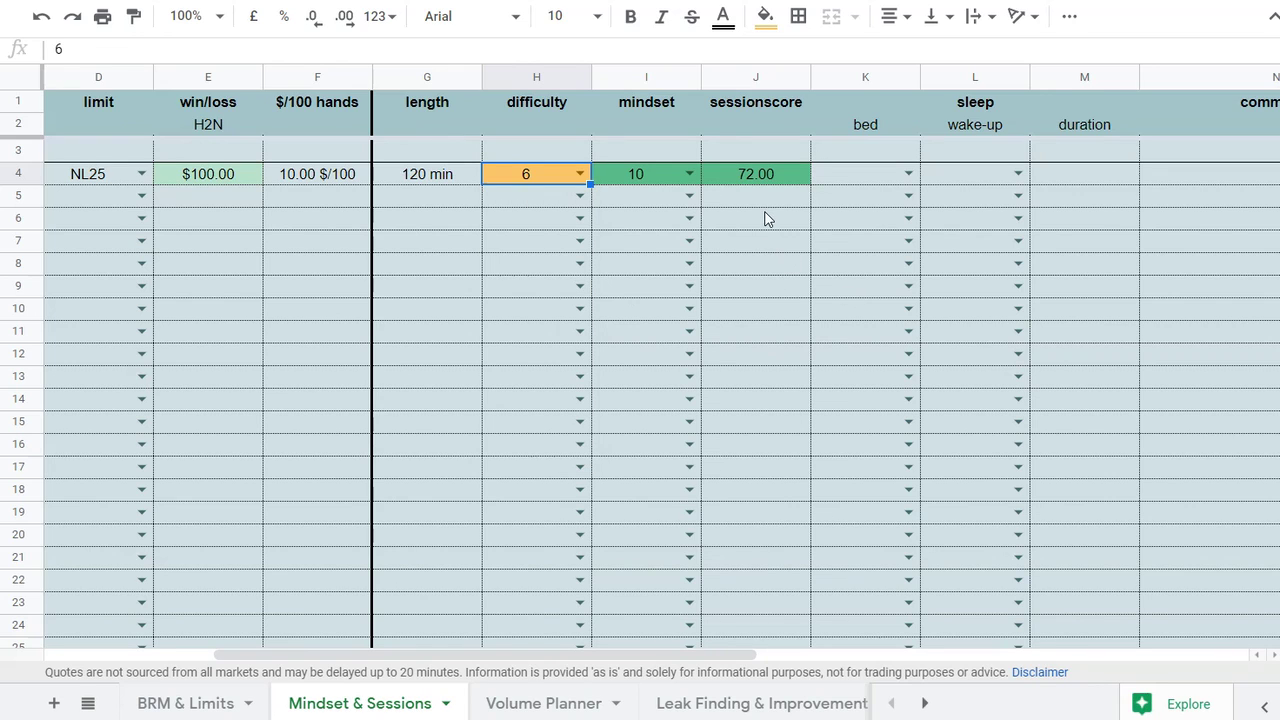
Try a difficulty rating of 10 and after that 8 for the session in row 4
left_click(579, 174)
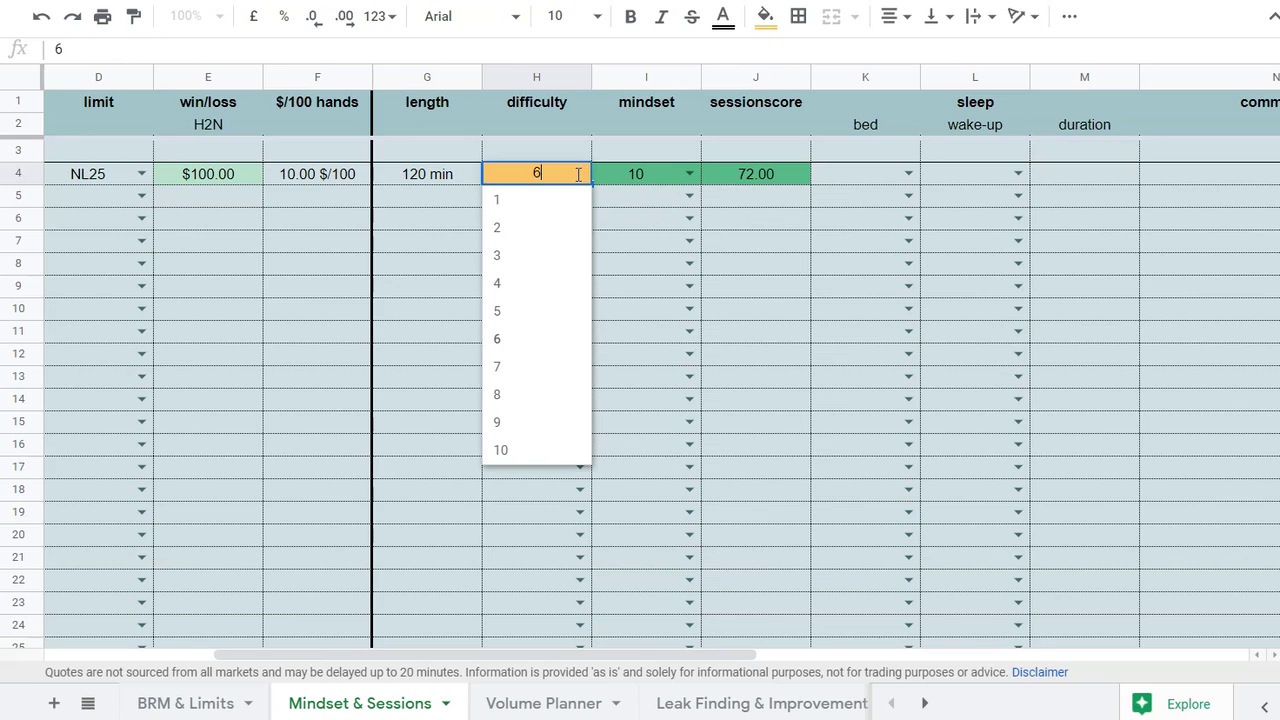
left_click(502, 452)
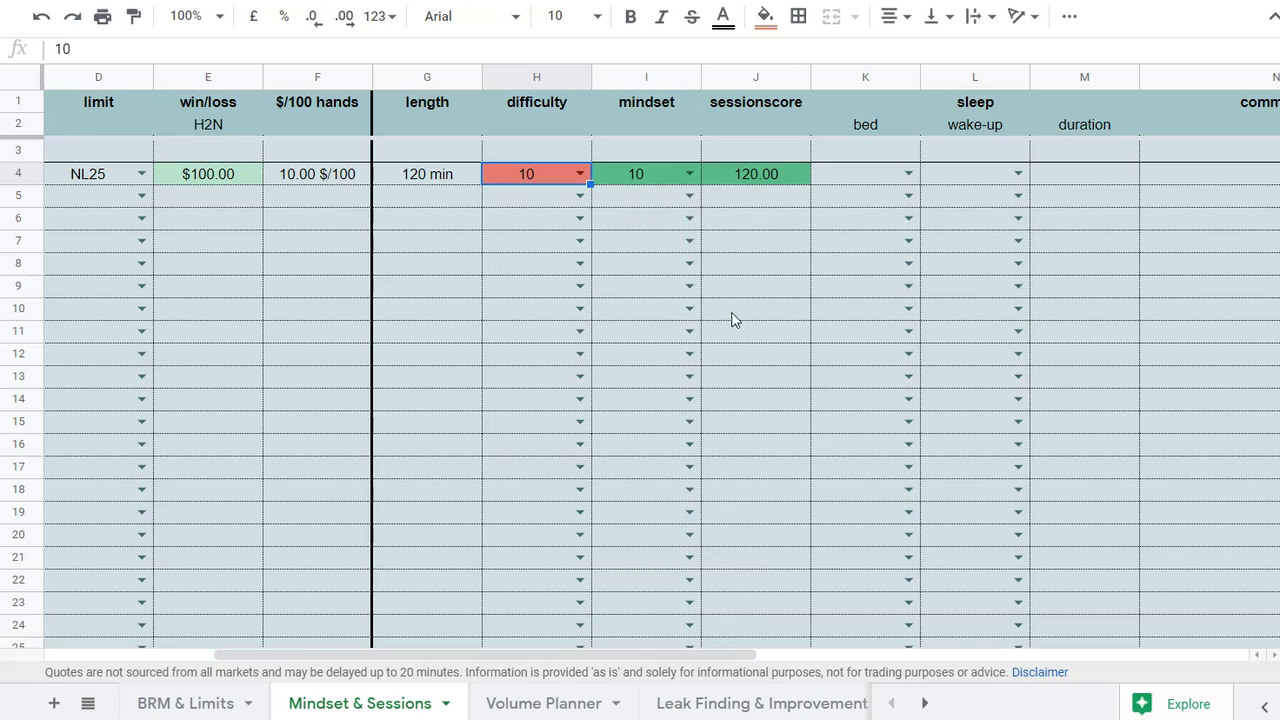
left_click(579, 174)
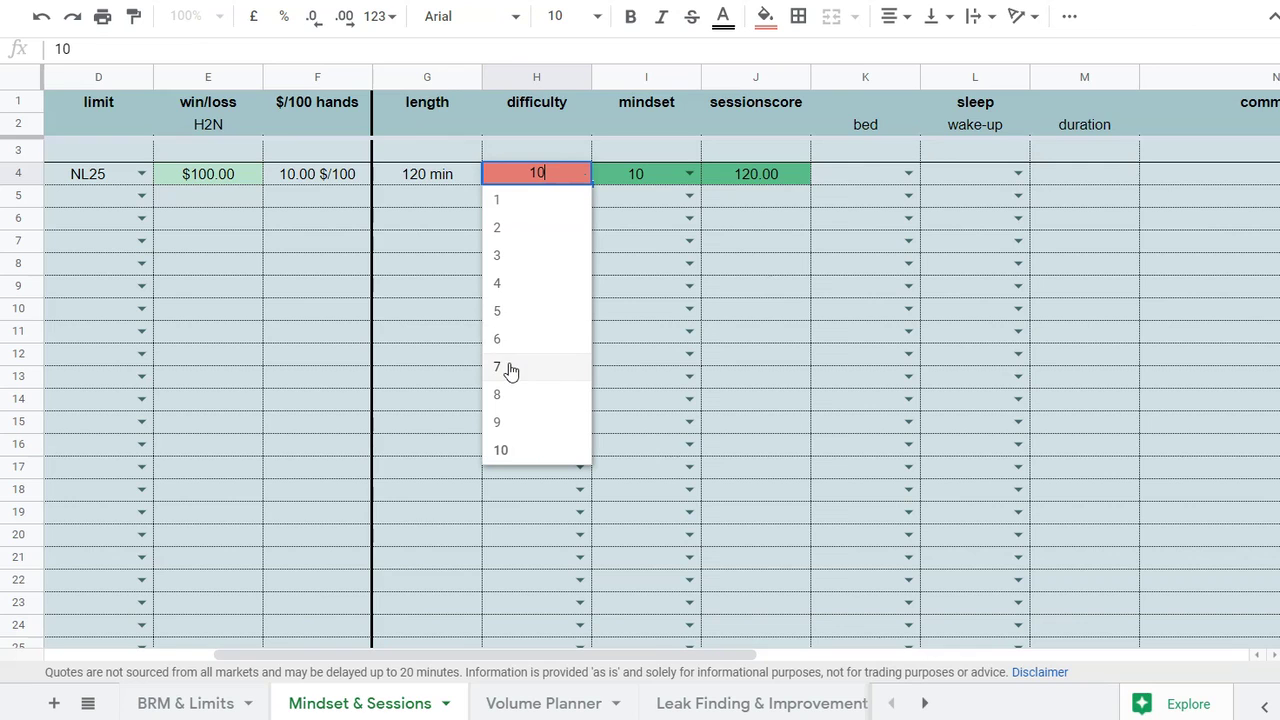
left_click(506, 394)
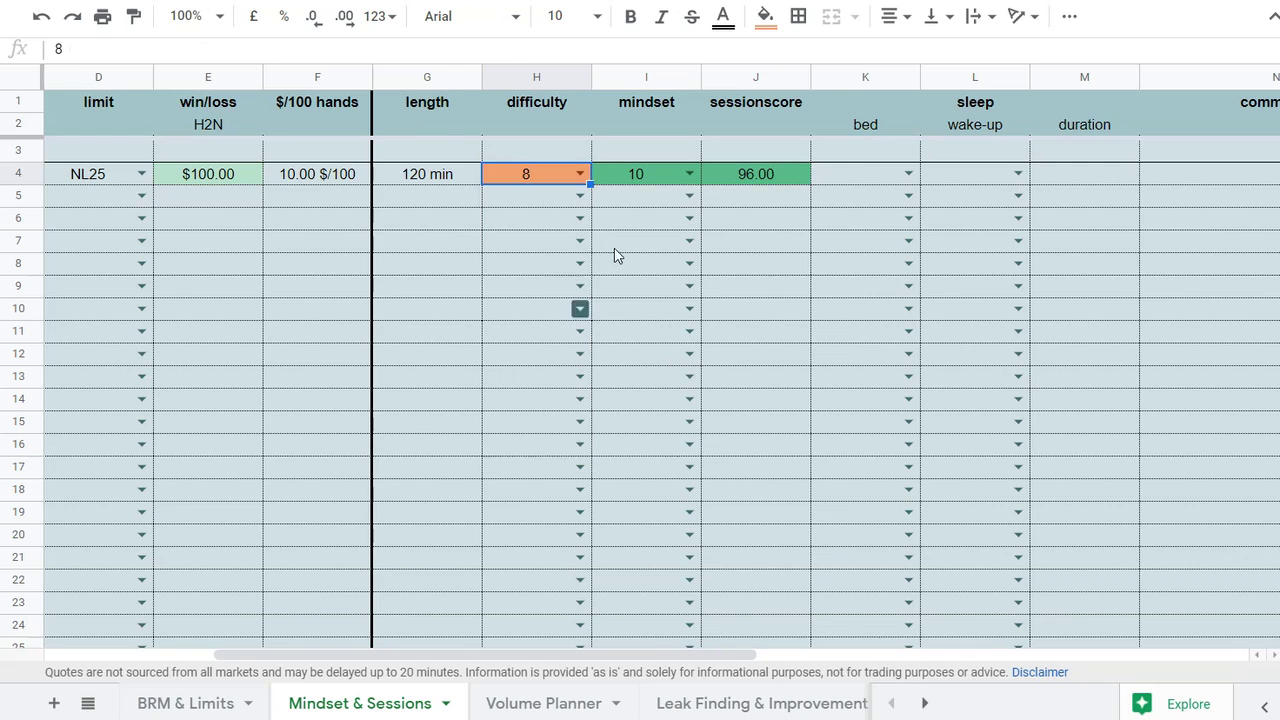
Lower the row 4 session's mindset rating to 6 and its difficulty rating to 1
left_click(688, 174)
left_click(622, 345)
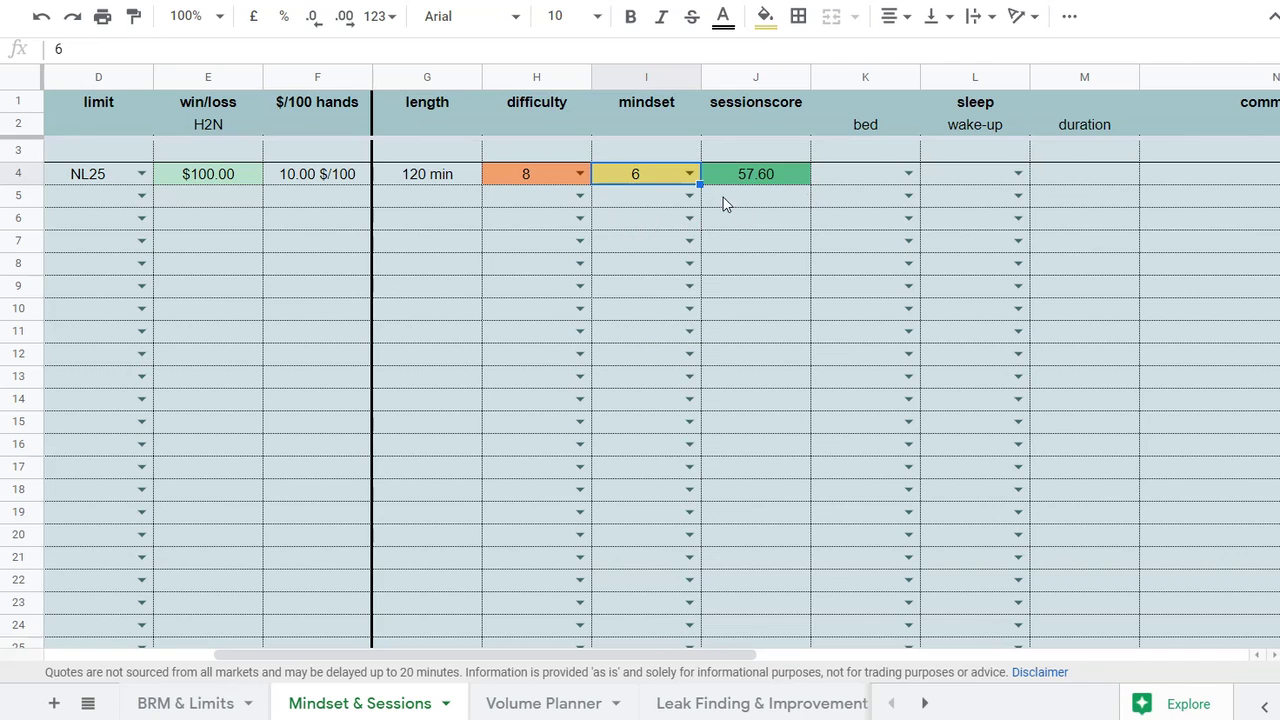
left_click(579, 174)
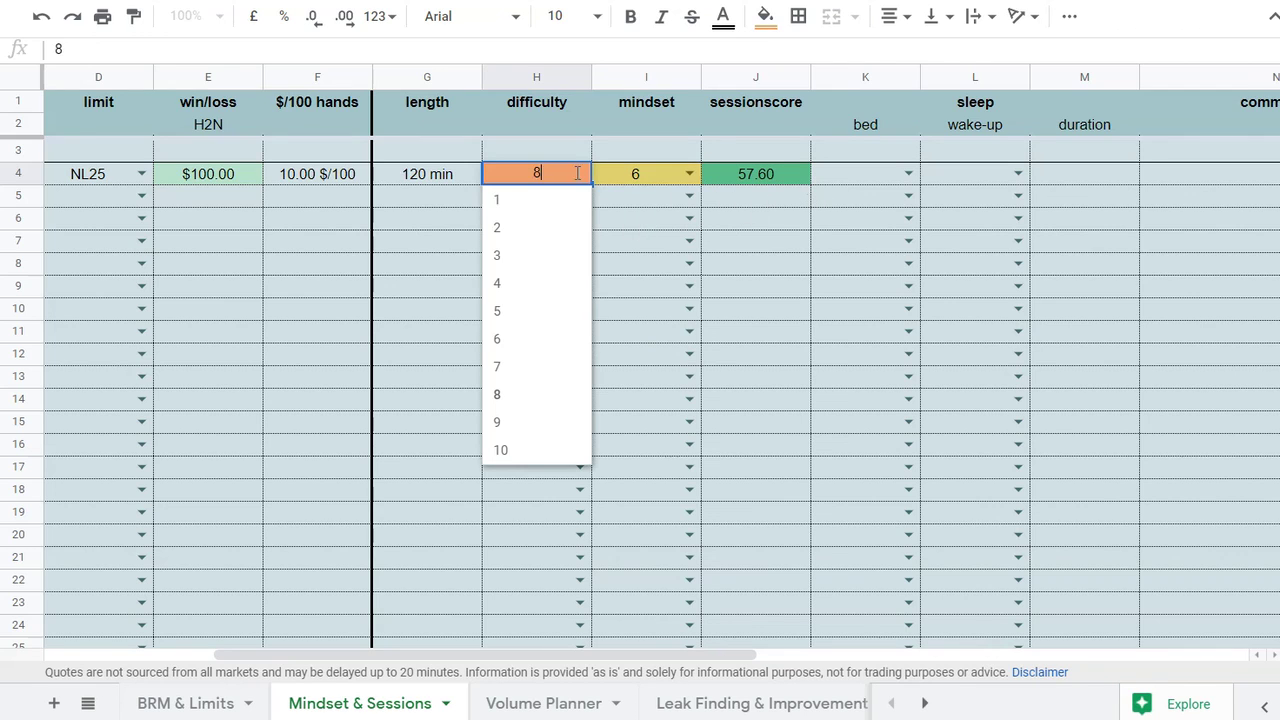
left_click(521, 204)
Set the row 4 session's mindset rating to 8 and its difficulty rating to 5
left_click(689, 174)
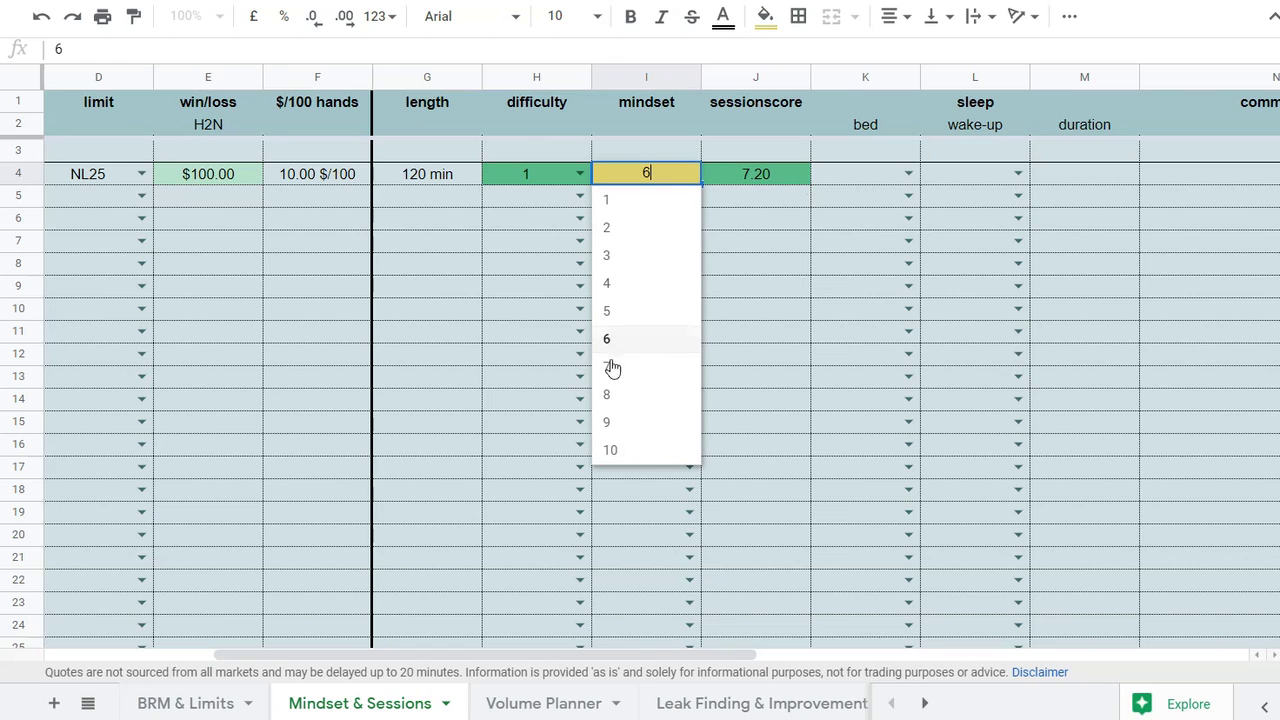
left_click(628, 396)
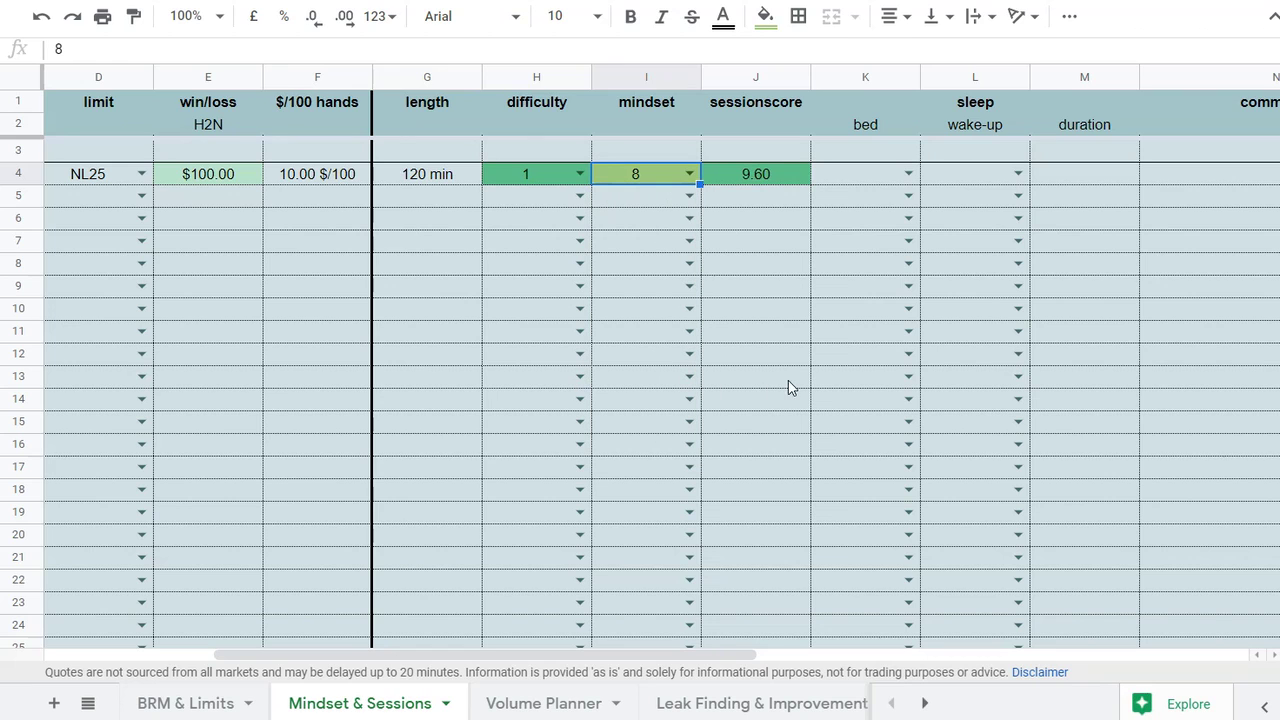
key("Left")
key("Left")
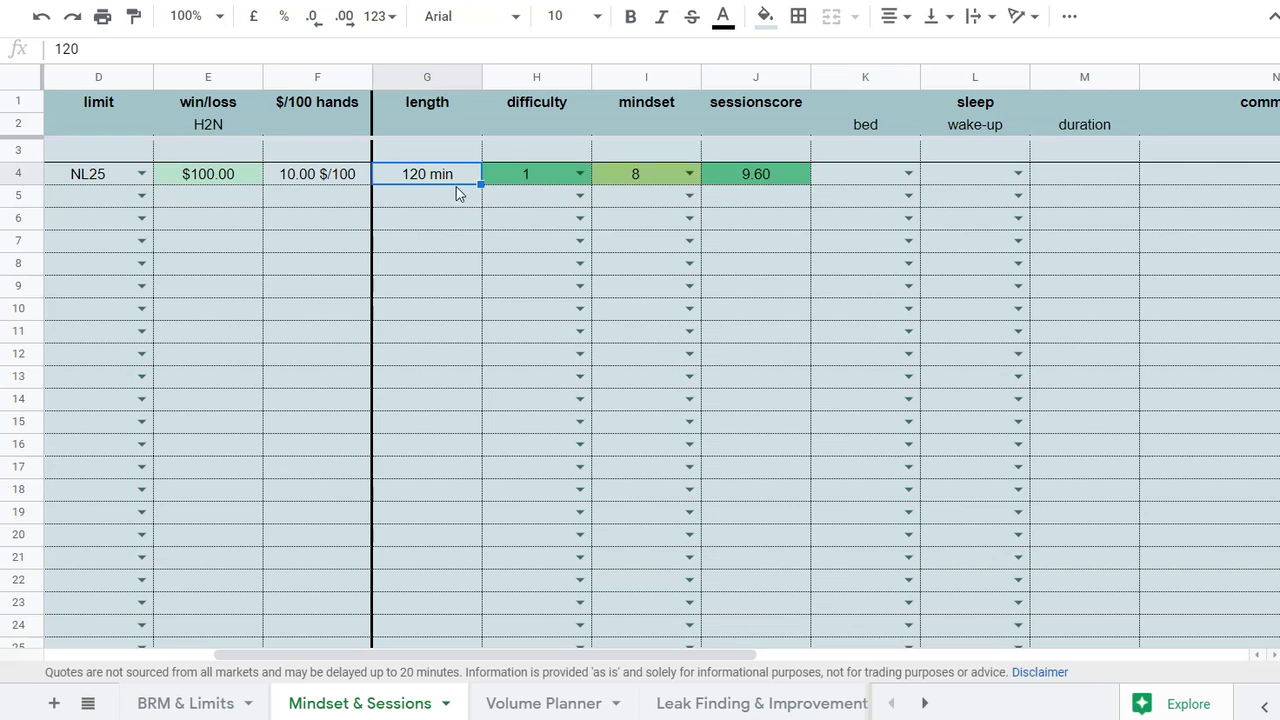
double_click(573, 177)
left_click(585, 310)
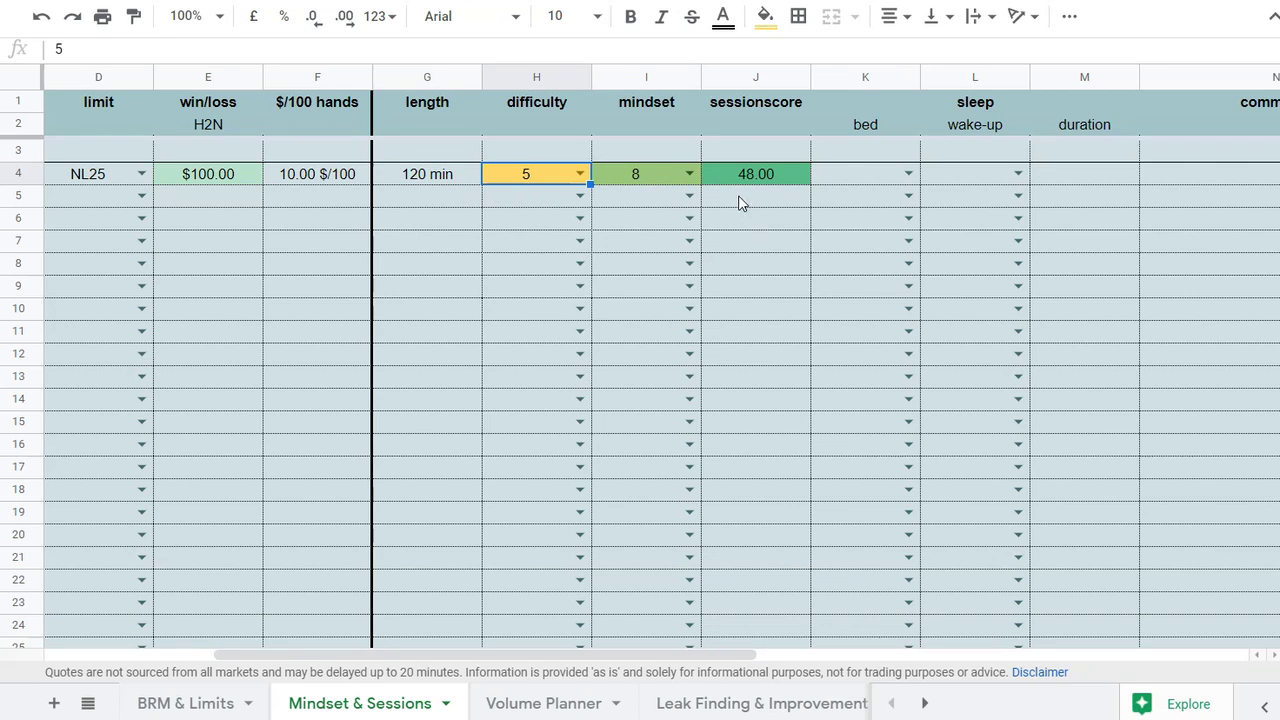
Change the session length in row 4 to 60 minutes
double_click(436, 175)
double_click(449, 175)
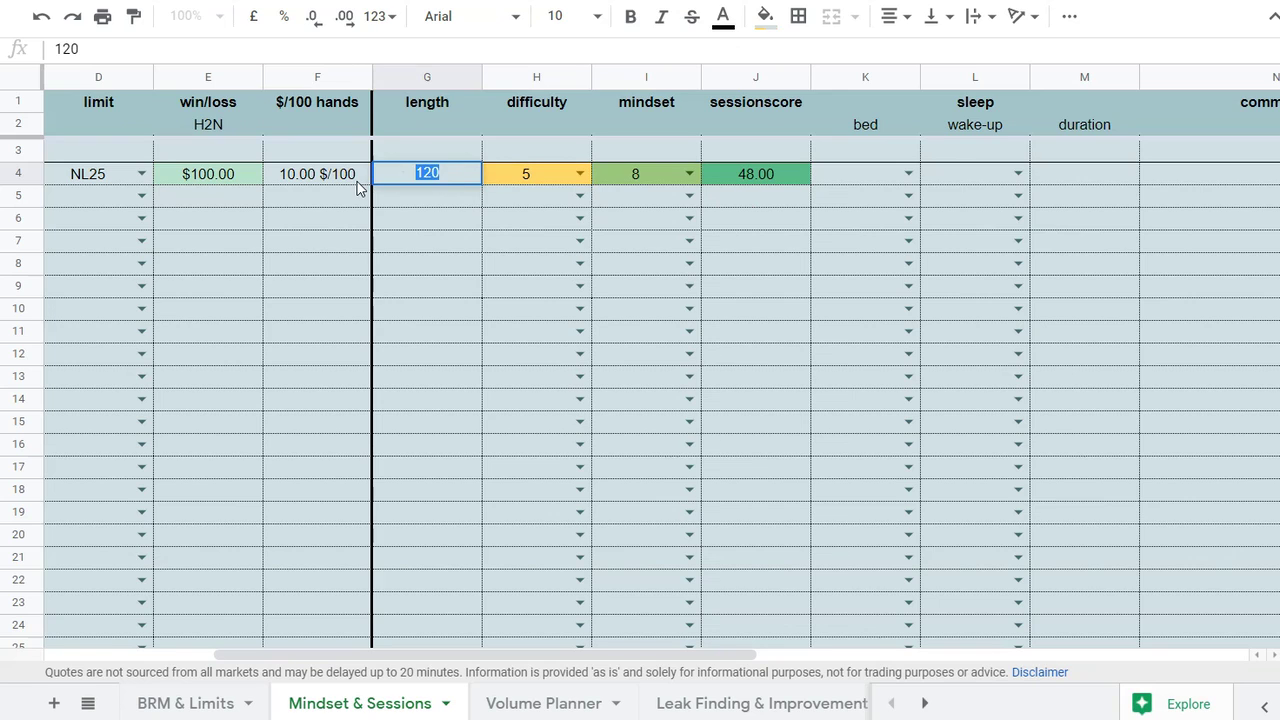
type("60")
left_click(543, 287)
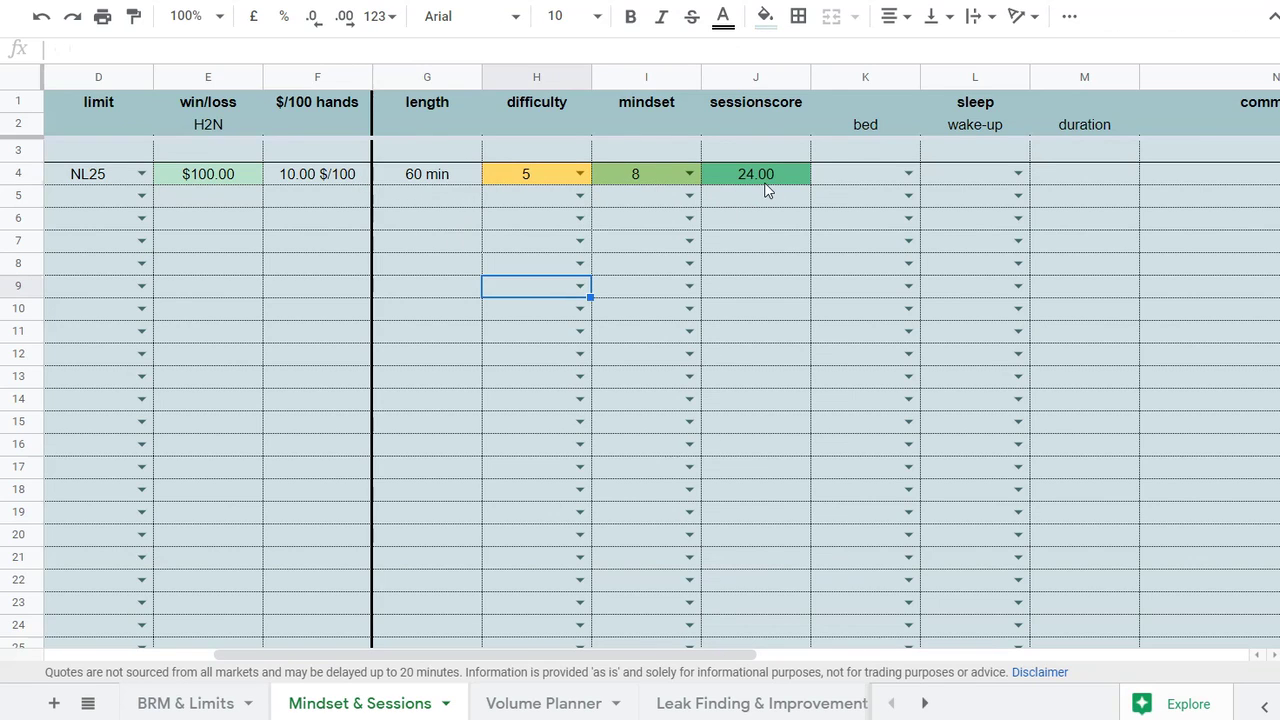
left_click(428, 176)
left_click(466, 202)
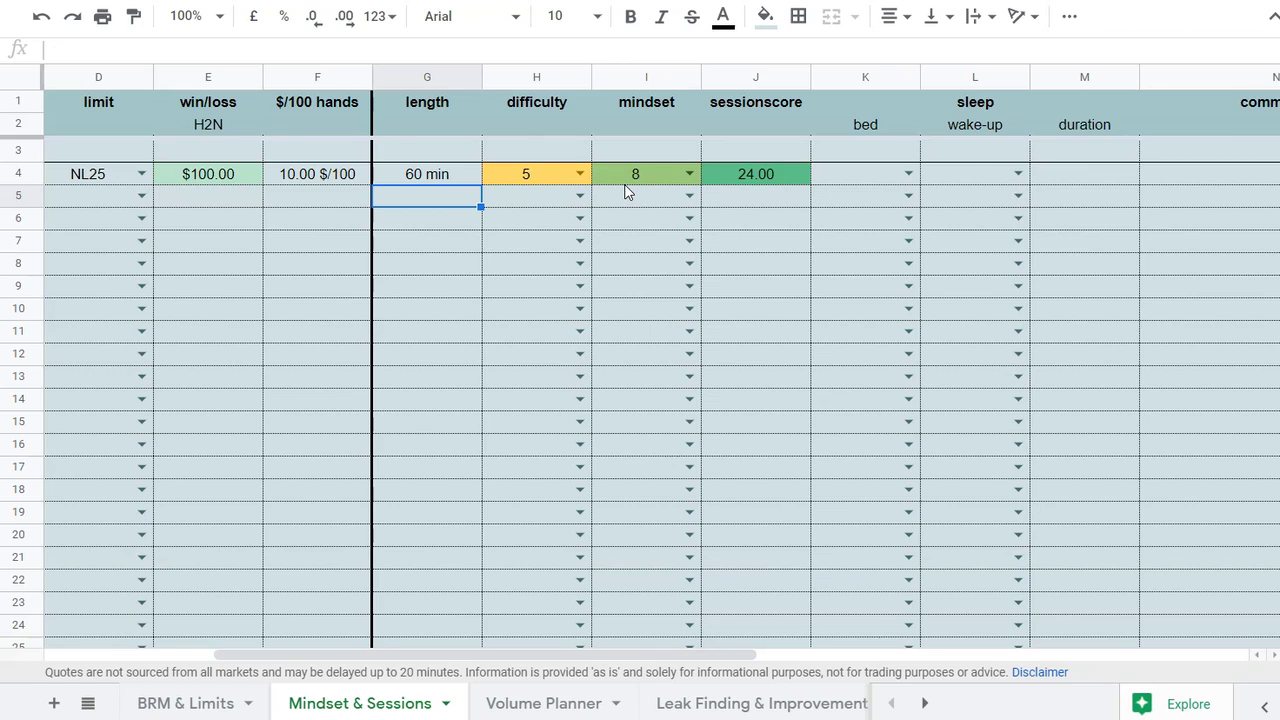
Shorten the session length in row 4 to 15 minutes
double_click(450, 172)
left_click_drag(451, 172, 349, 182)
type("15")
left_click(506, 262)
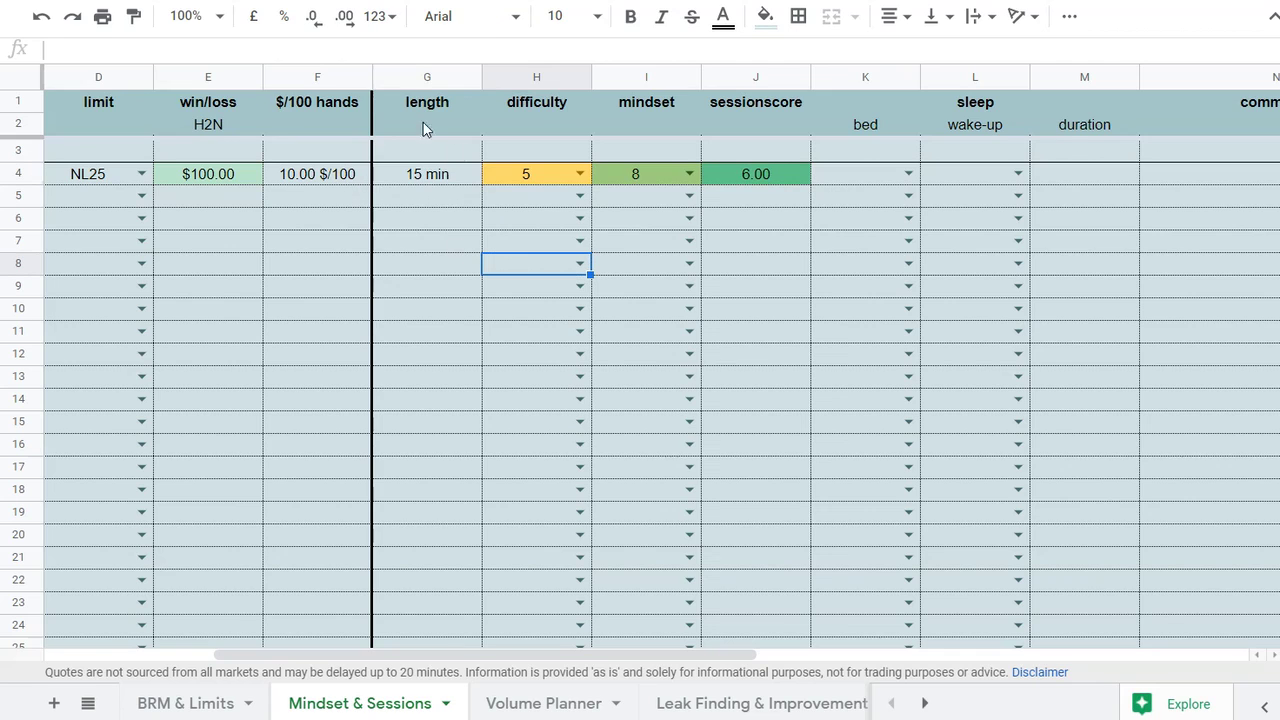
Replace the session length in row 4 with 180 minutes
double_click(448, 176)
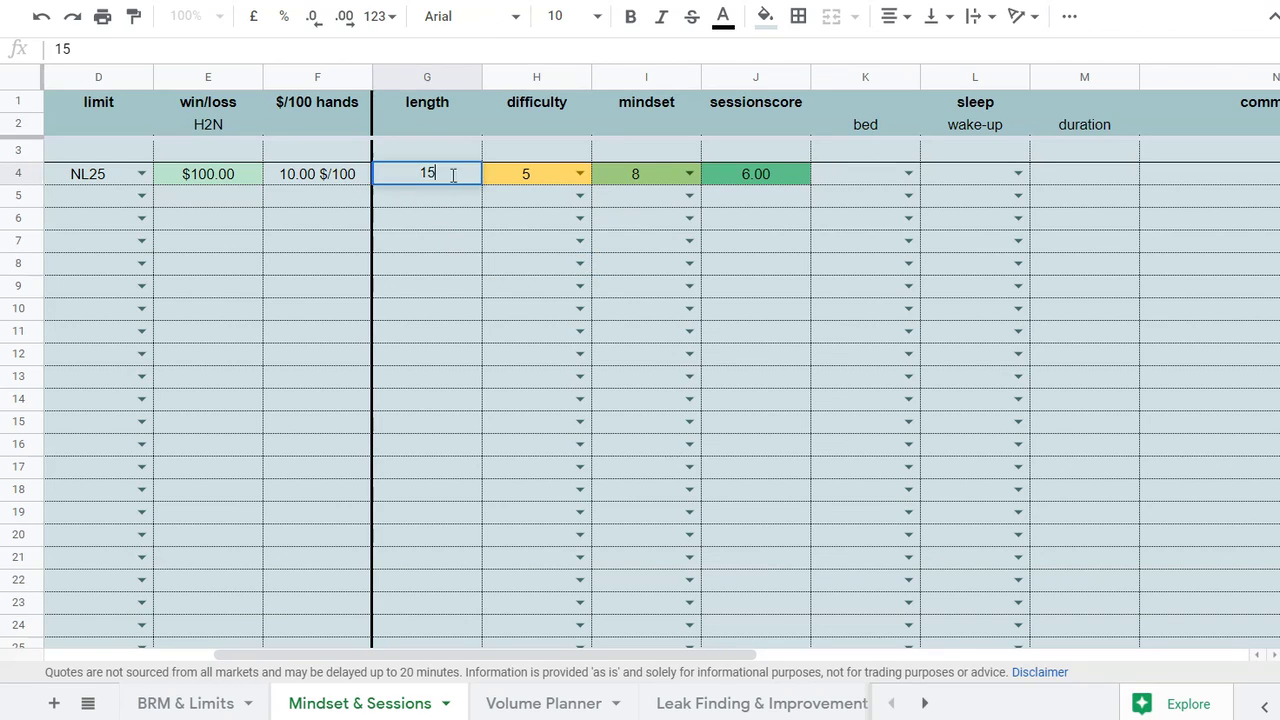
left_click_drag(449, 174, 340, 180)
key("BackSpace")
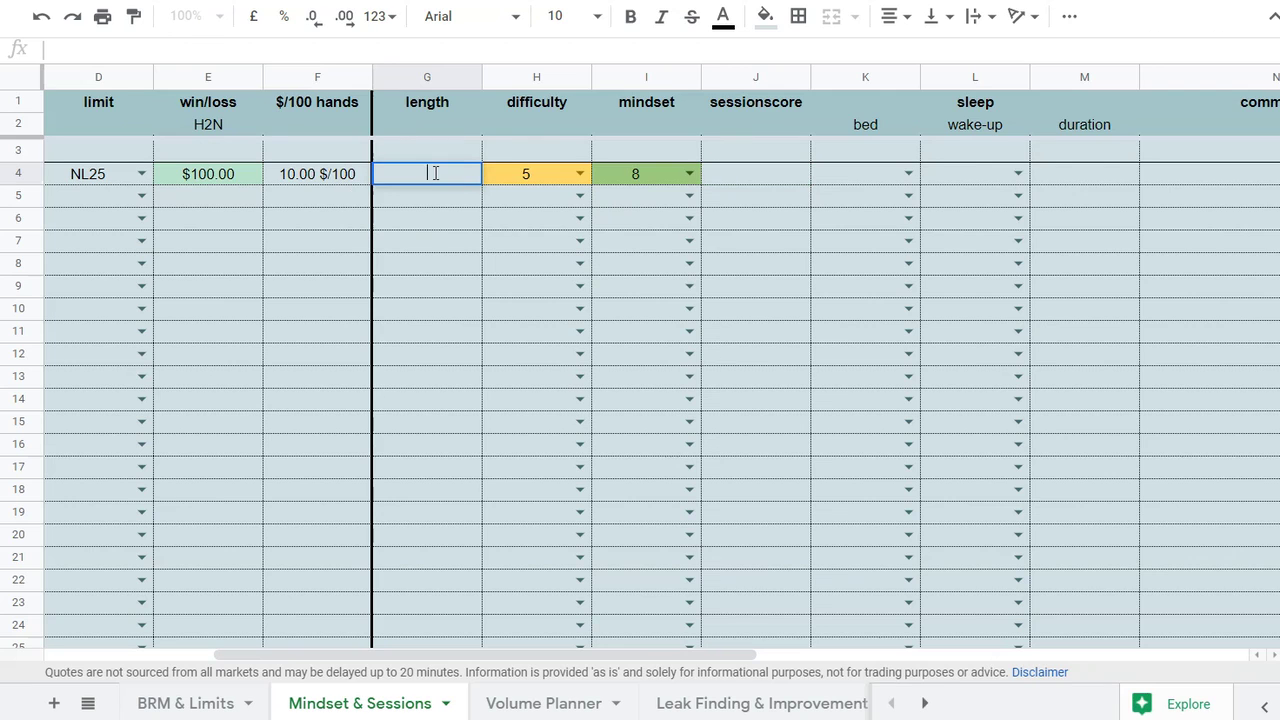
type("180")
left_click(578, 240)
left_click(462, 220)
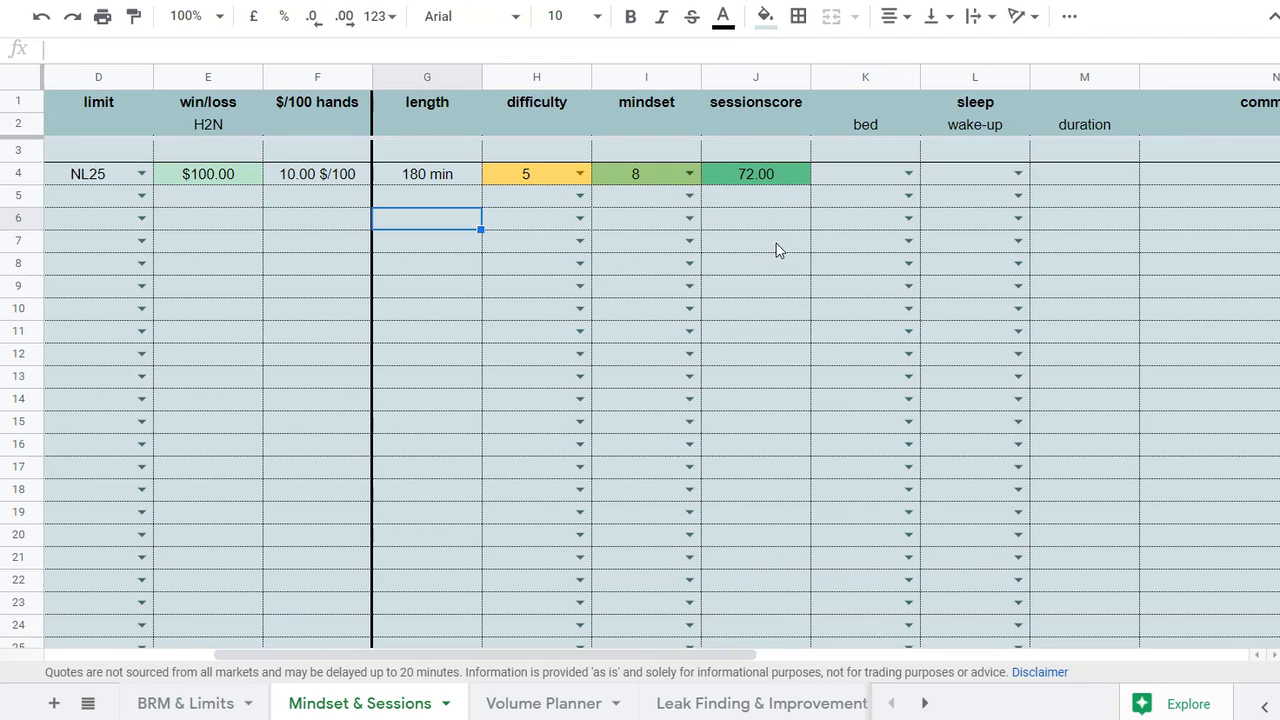
Fill in the row 4 sleep times with bed at 12:00 am and wake-up at 08:00 am, and check the duration formula
left_click_drag(727, 656, 880, 653)
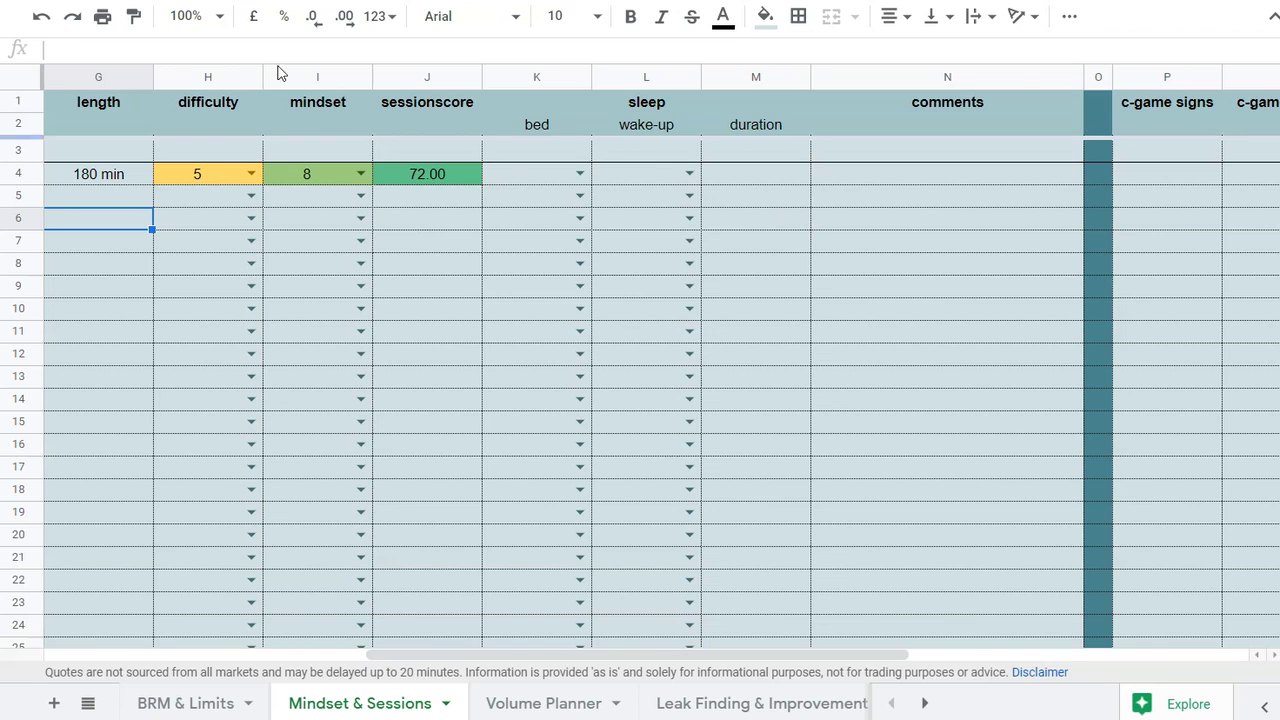
left_click(580, 173)
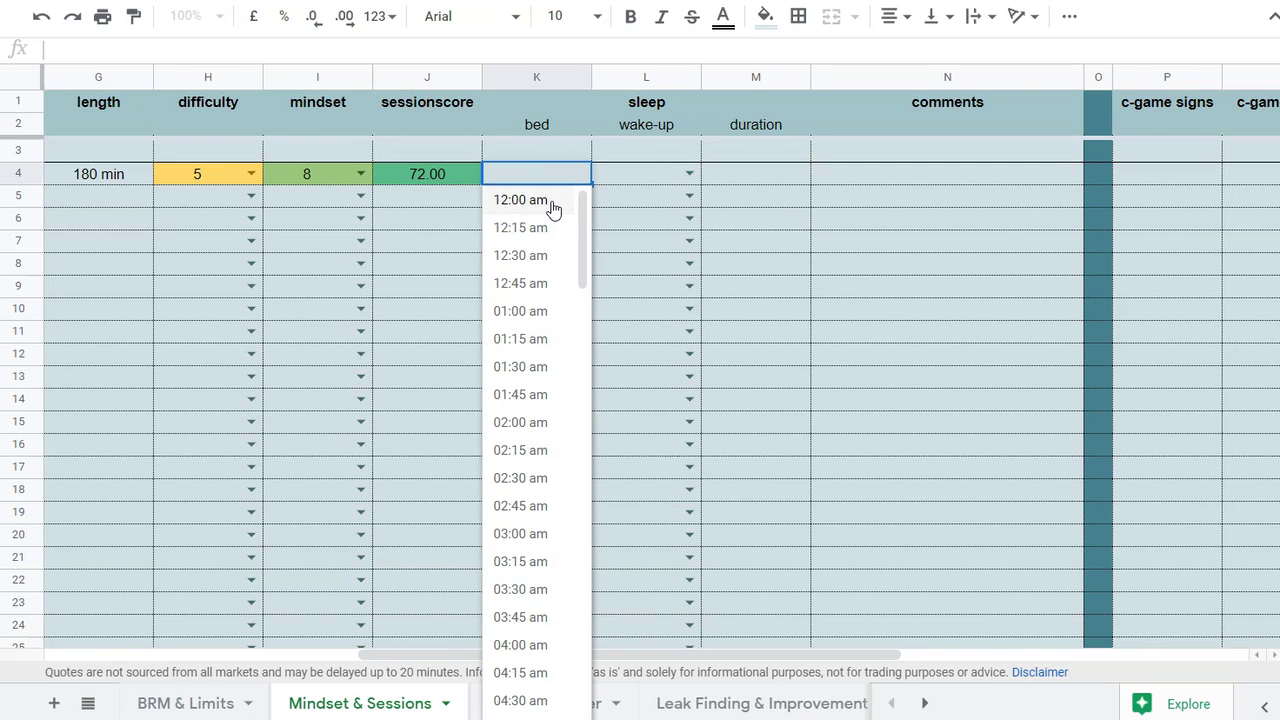
left_click(553, 205)
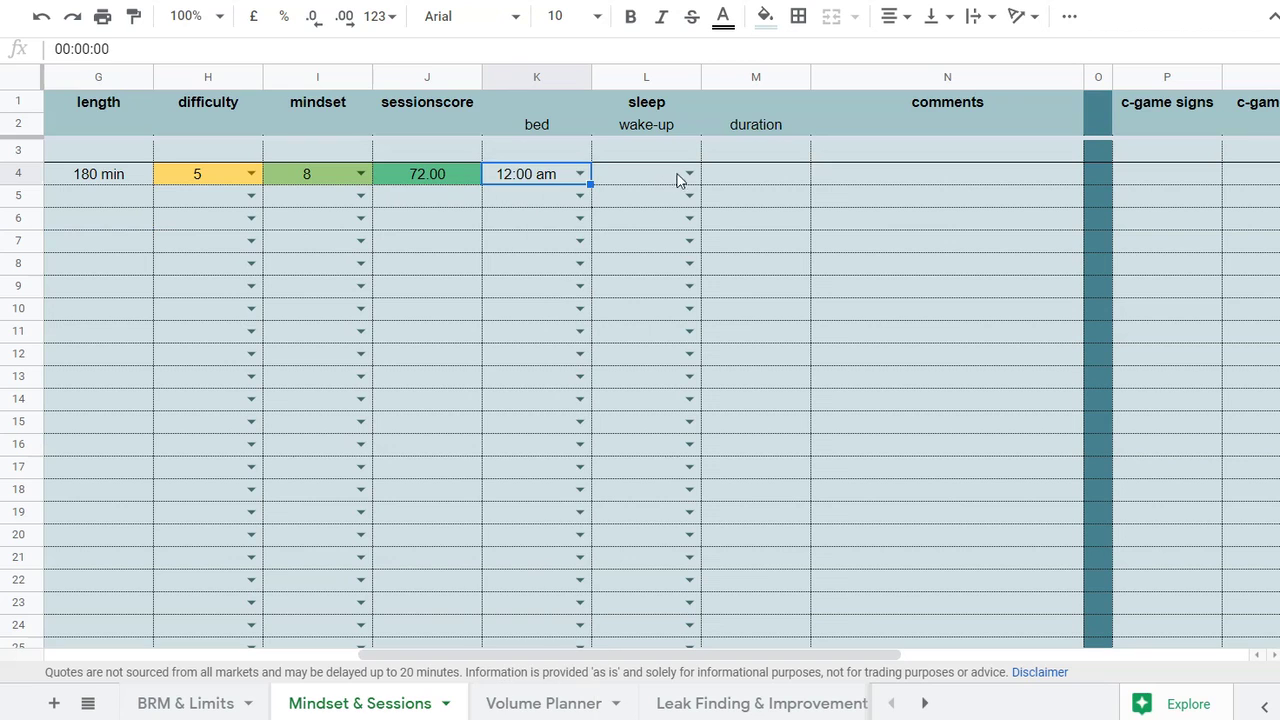
left_click(689, 176)
scroll(652, 360, "down", 5)
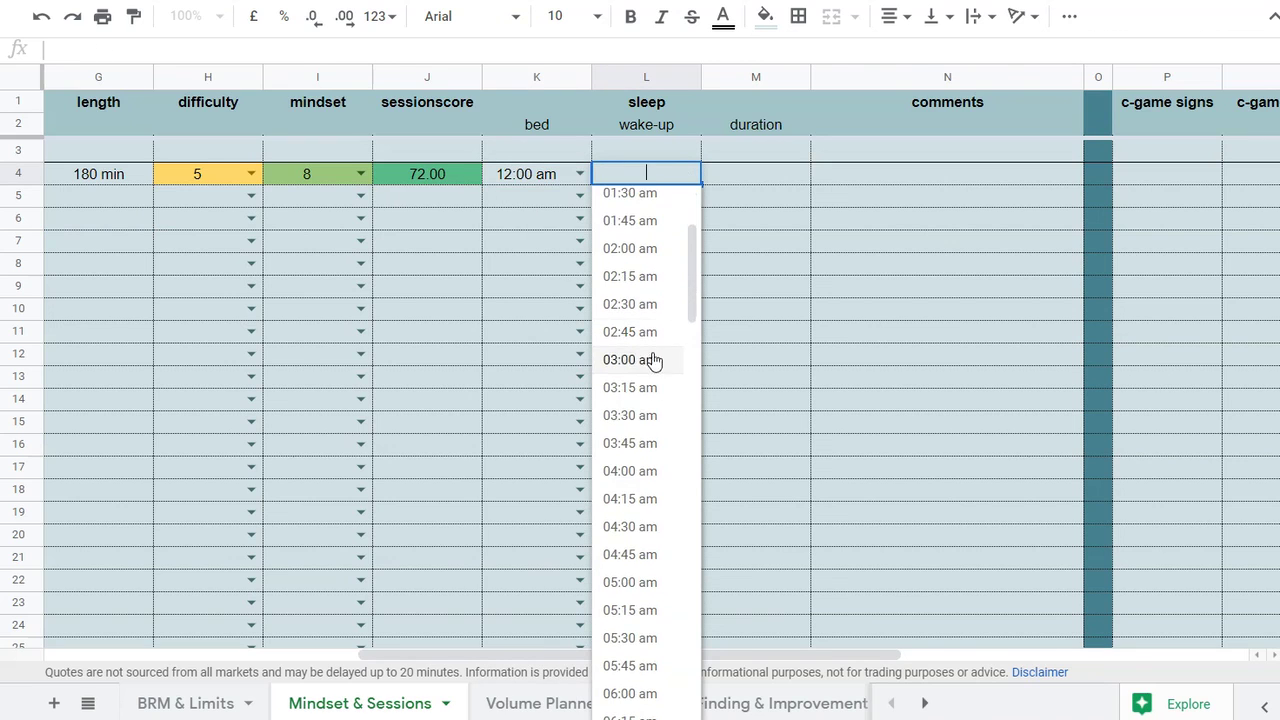
scroll(662, 465, "down", 3)
left_click(646, 566)
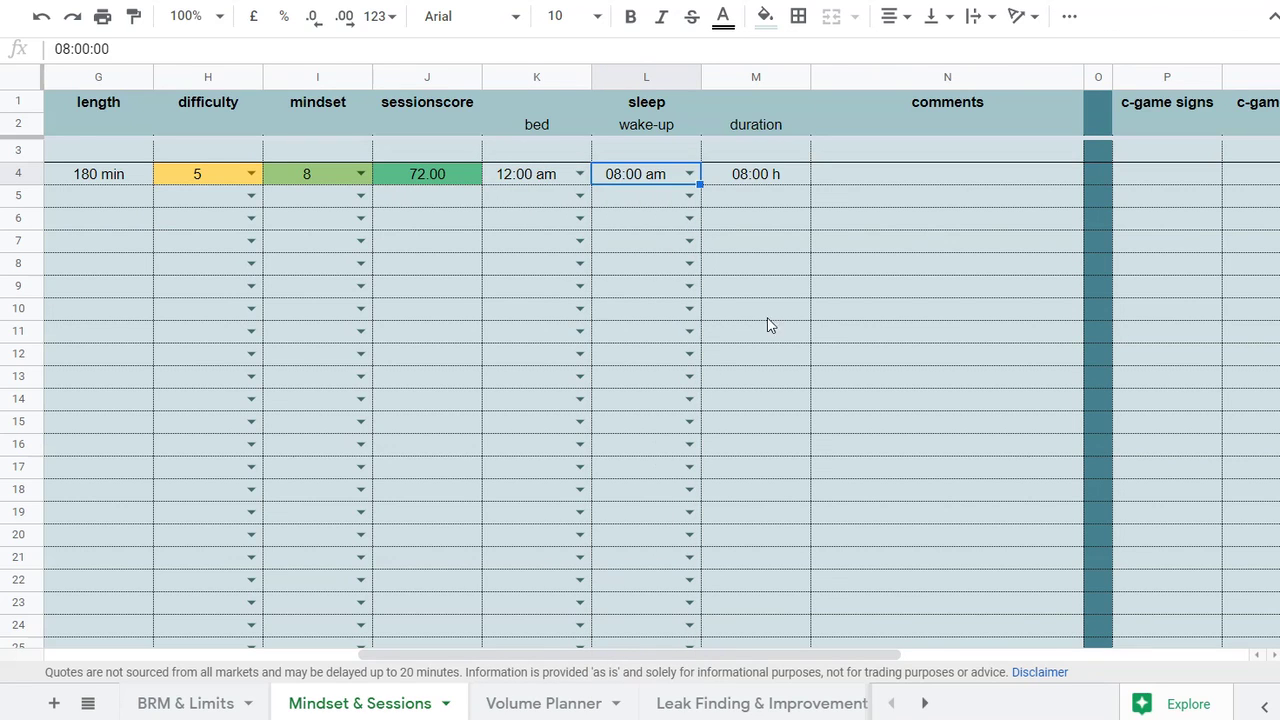
left_click(791, 299)
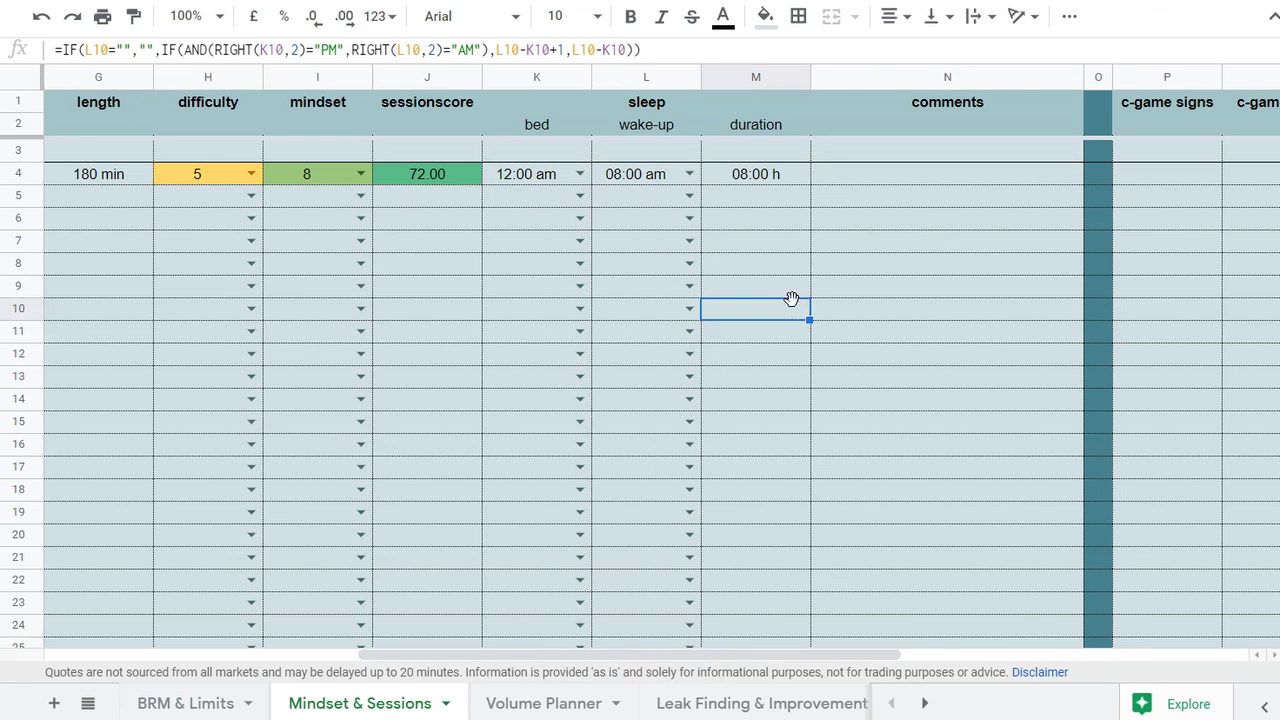
left_click(760, 181)
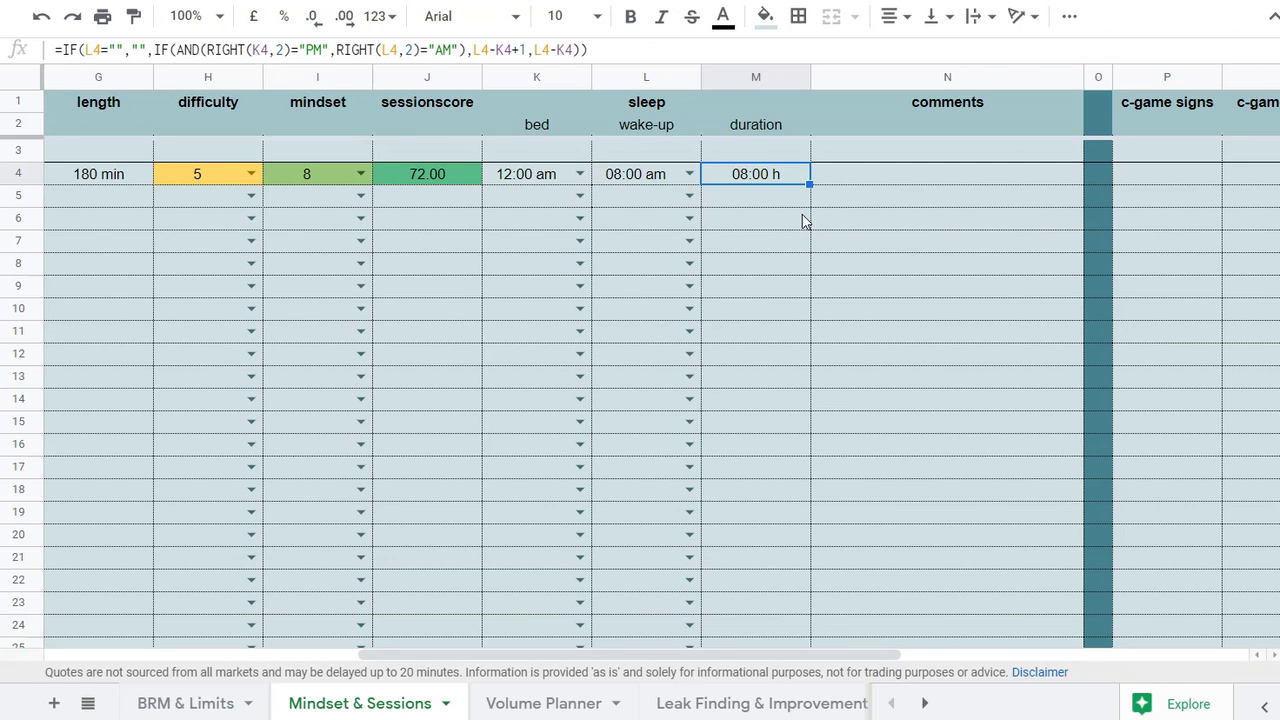
Look over the row 4 comments cell and the session columns from the date through to the sleep duration
double_click(889, 178)
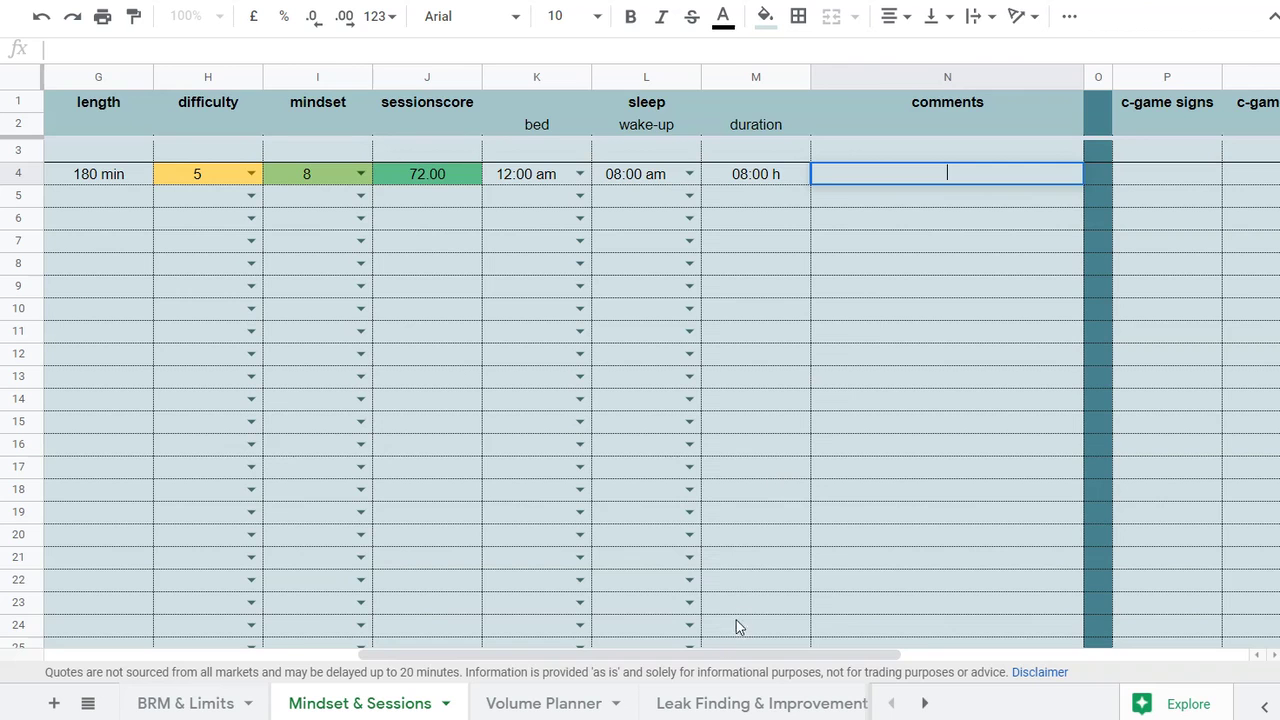
left_click_drag(696, 655, 265, 654)
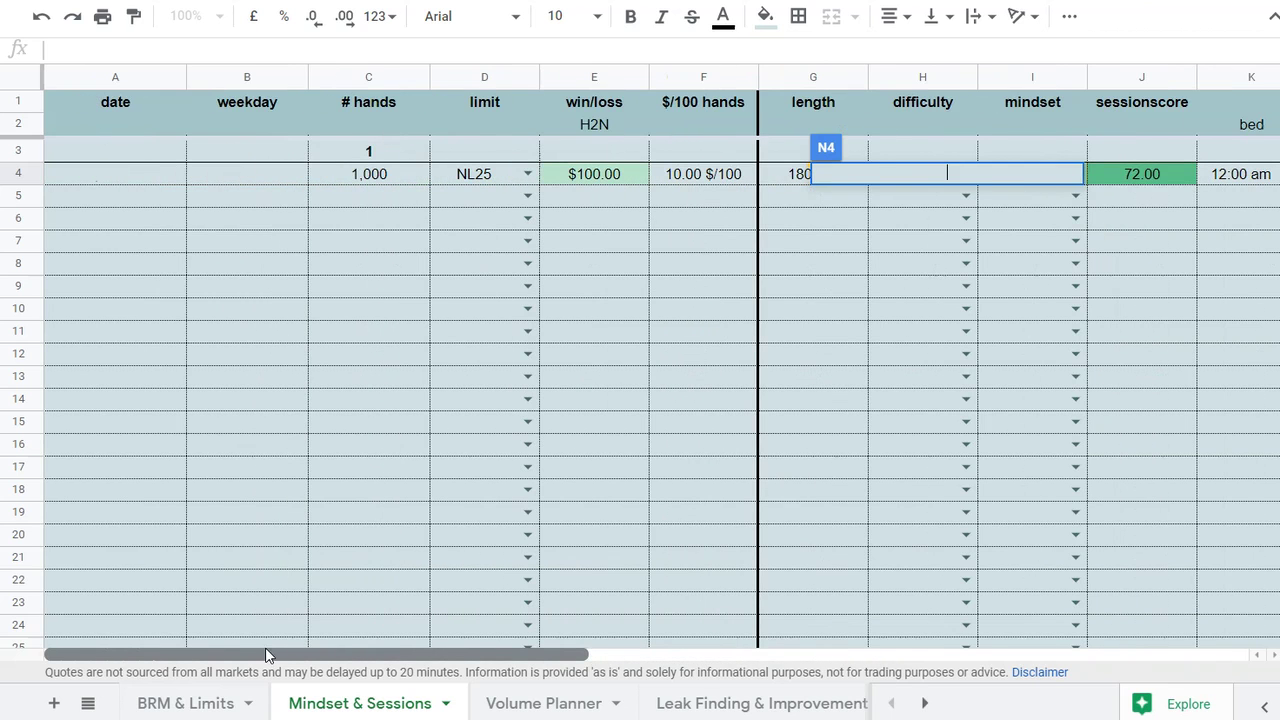
left_click_drag(402, 634, 784, 585)
left_click(737, 176)
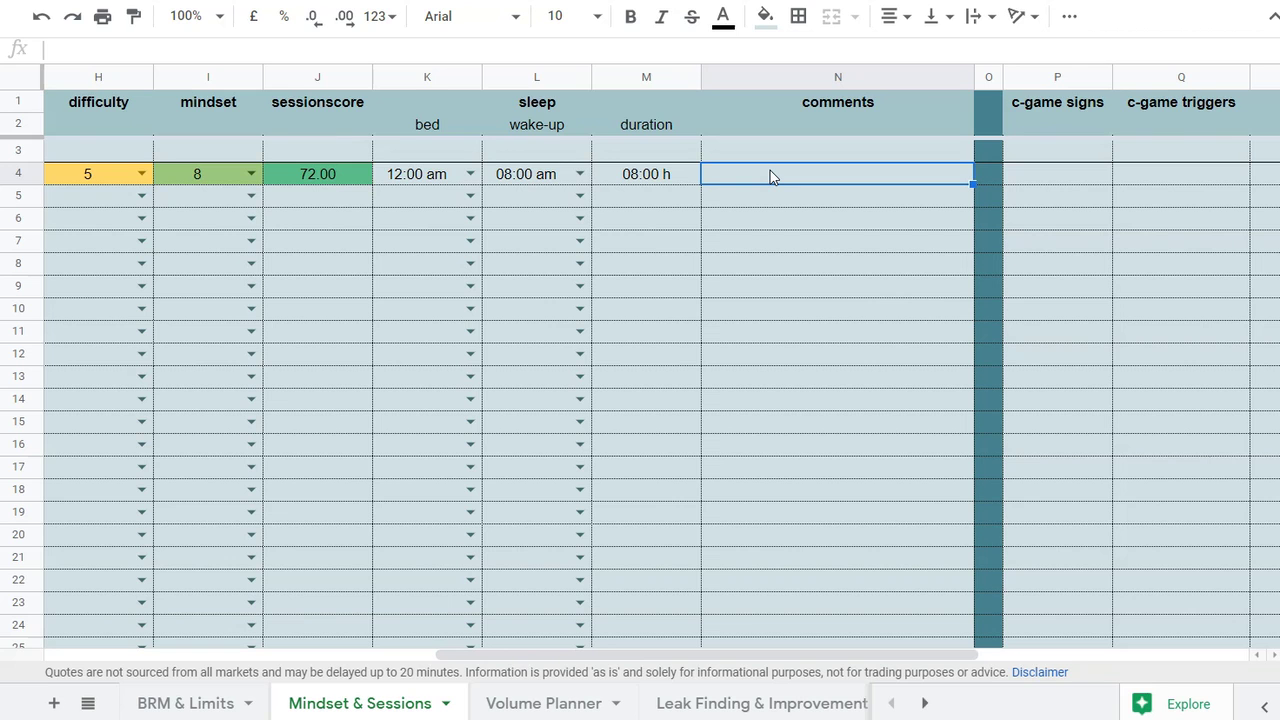
left_click_drag(626, 657, 552, 617)
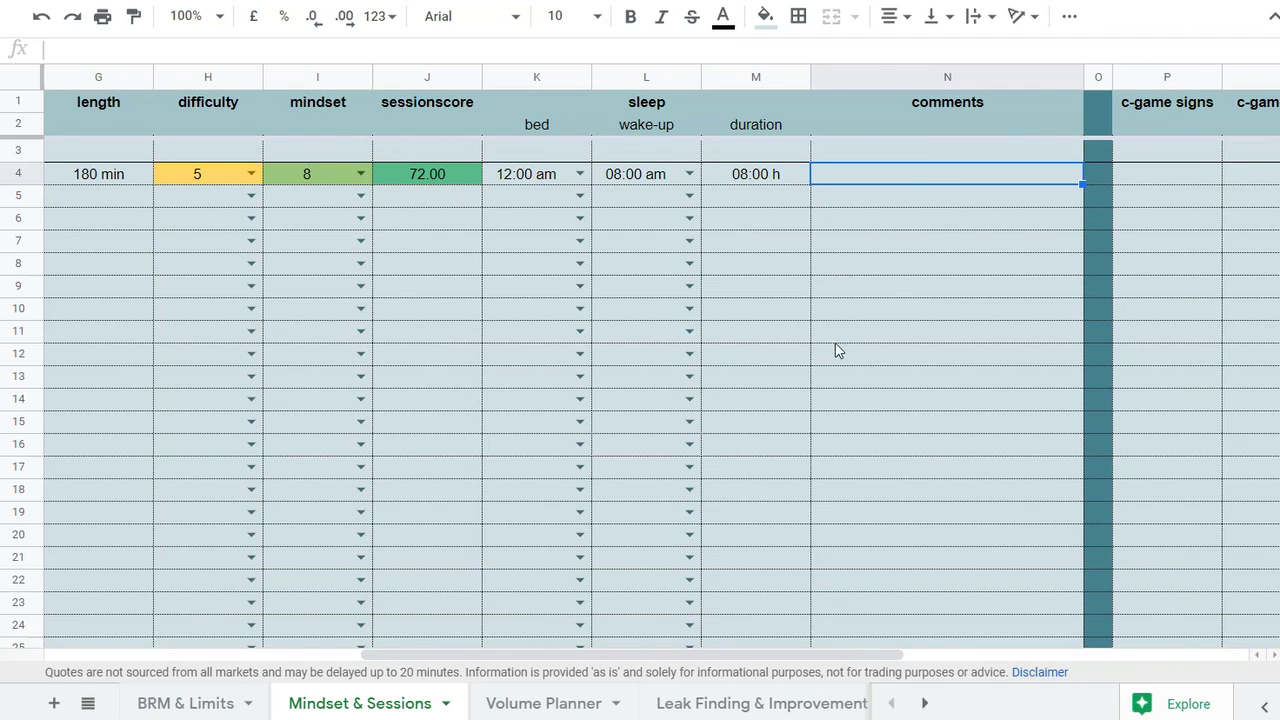
Enter "3betting more aggressive" under c-game signs in row 3 and fit the column width to the text
left_click_drag(741, 656, 1080, 666)
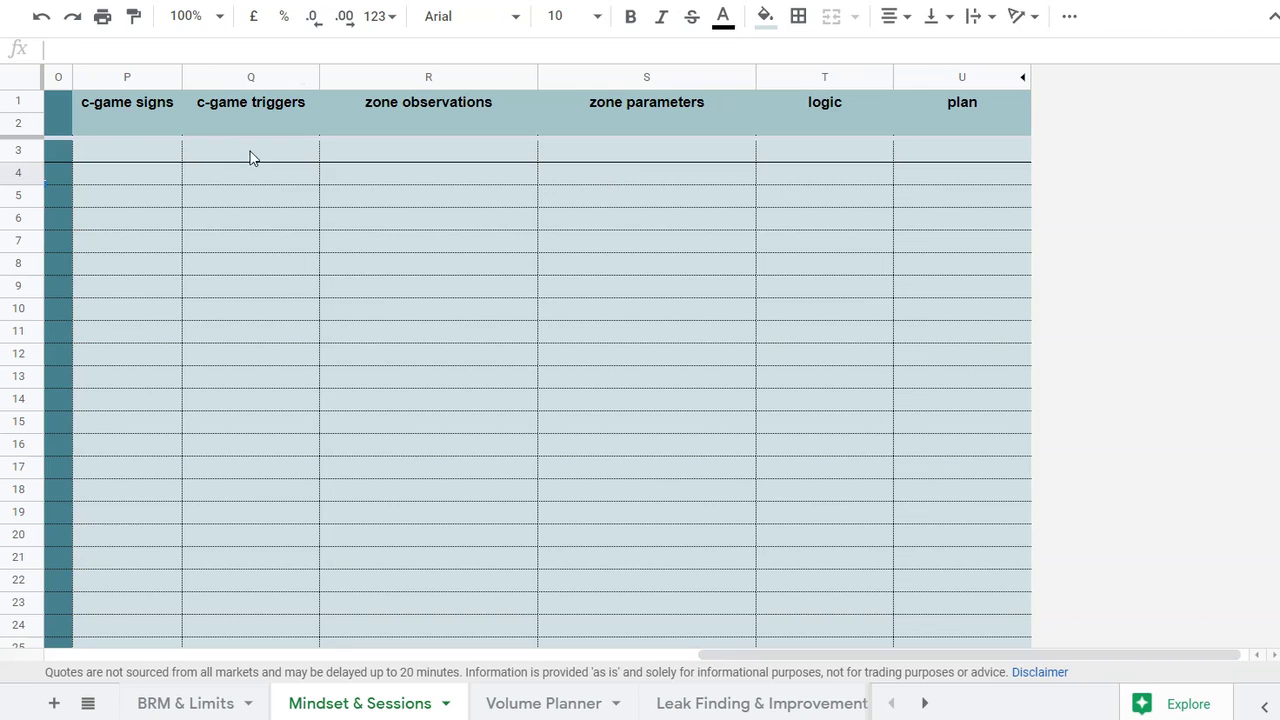
left_click(129, 148)
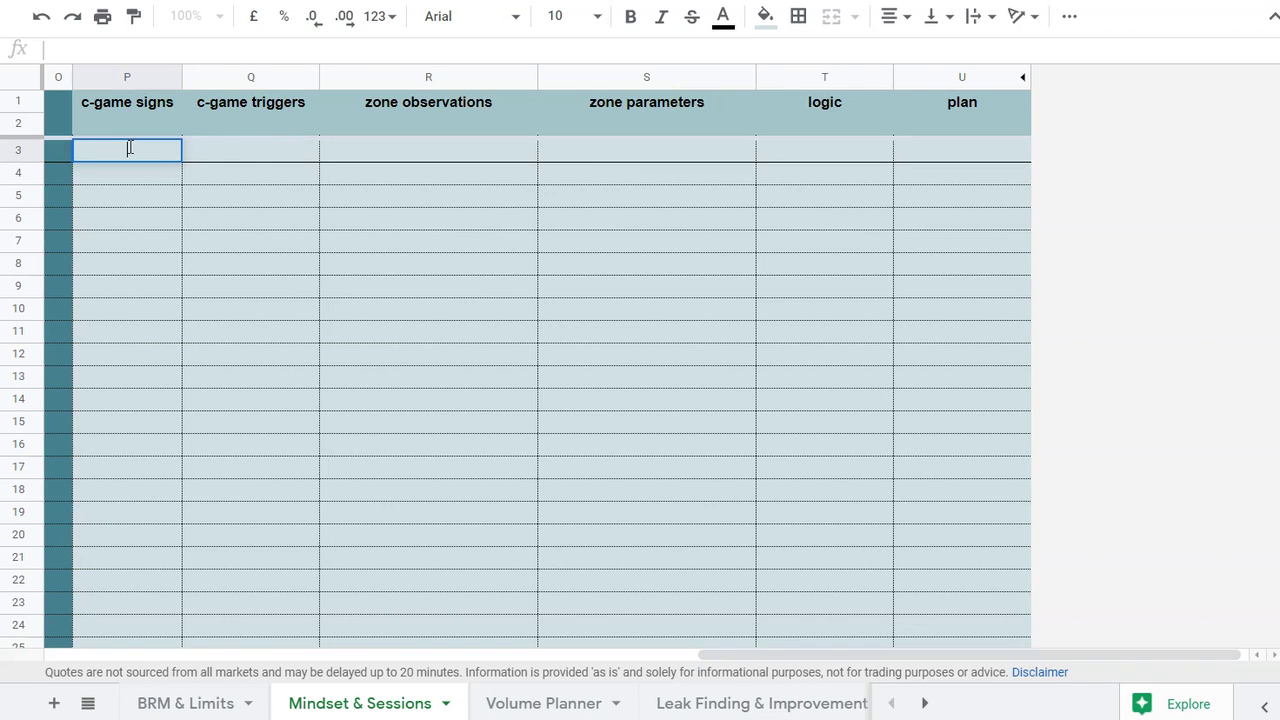
type("3betting more aggressive")
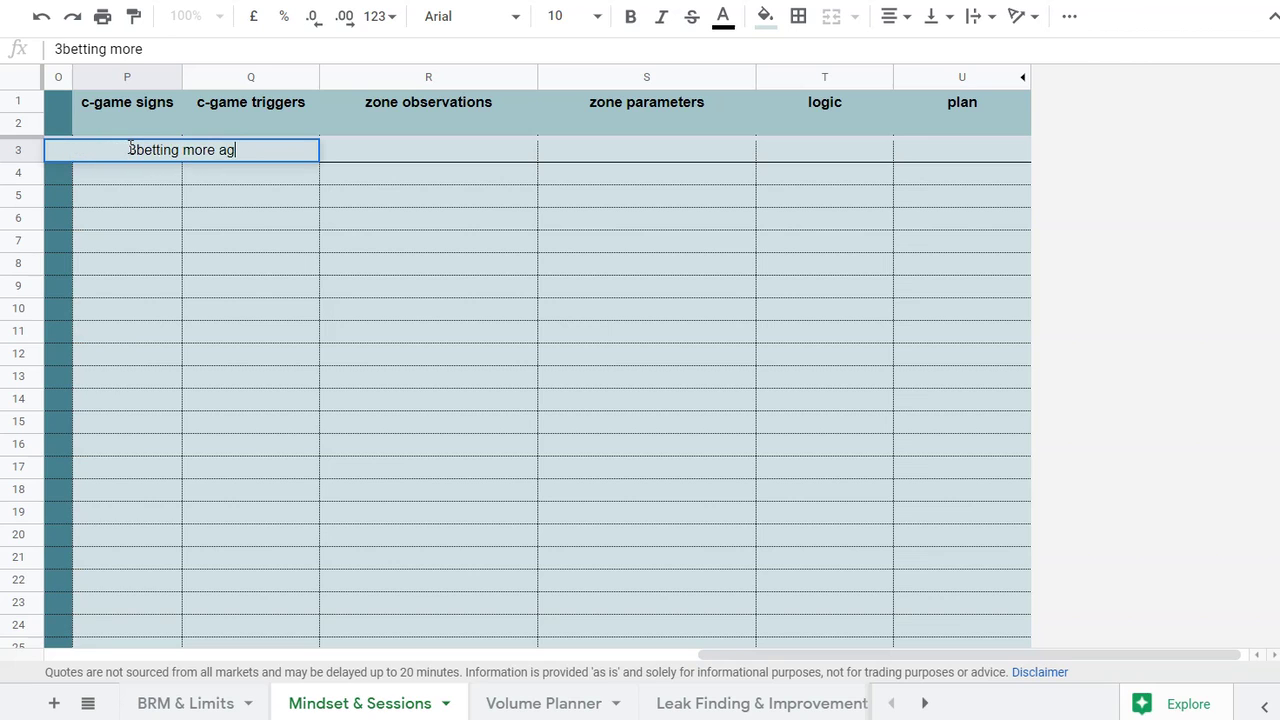
left_click(179, 222)
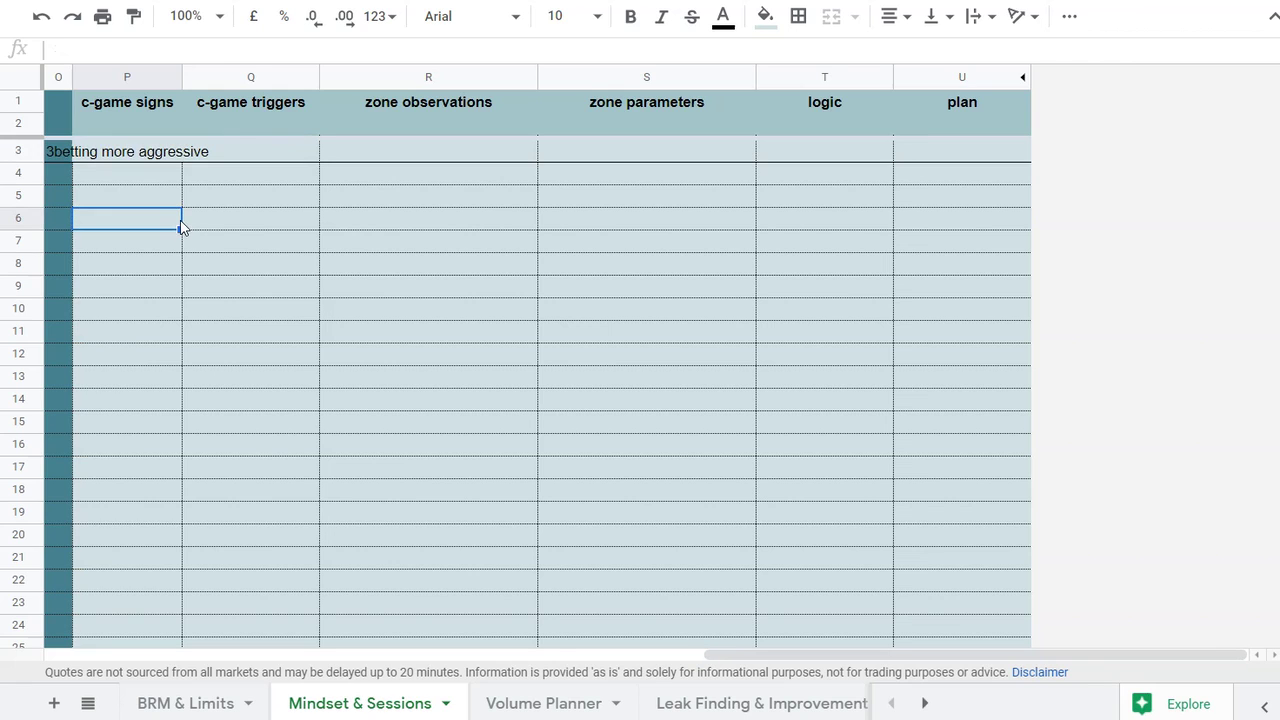
double_click(182, 76)
Enter "what's the point of playing poker if I always lose against the fish" in quotation marks under row 4 c-game signs and fit the column width
left_click(160, 172)
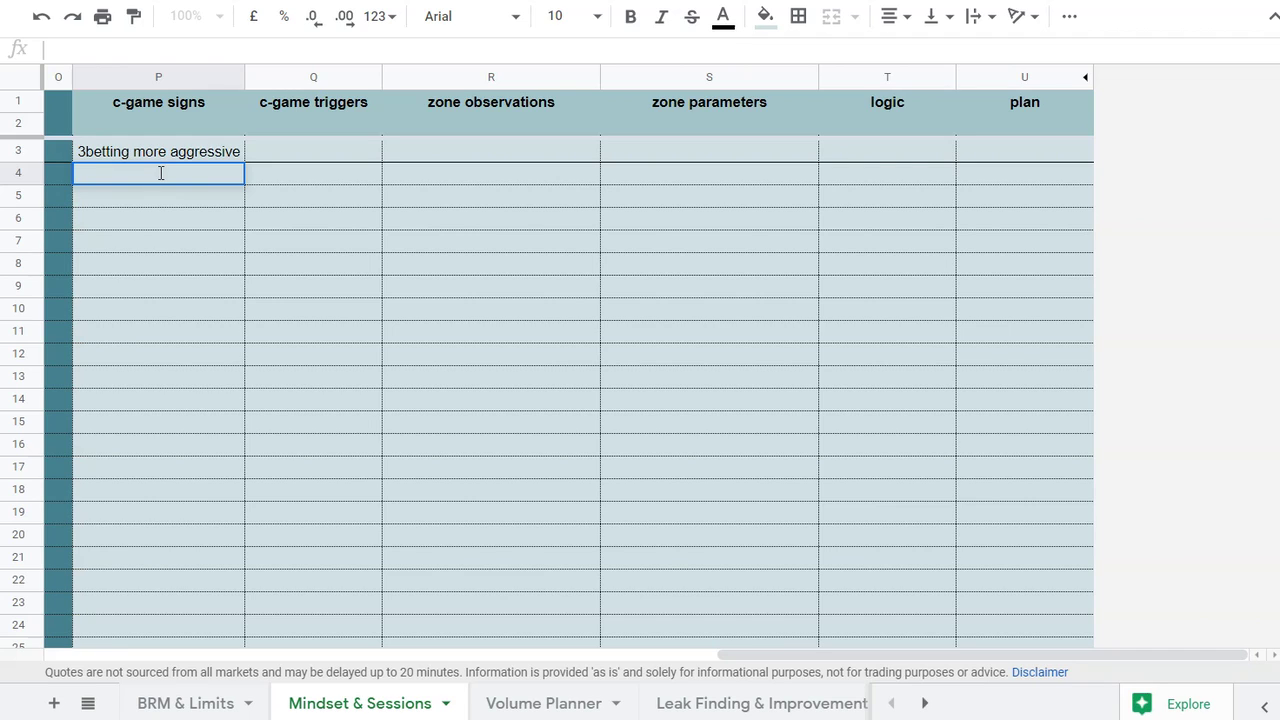
type("\"what's the point")
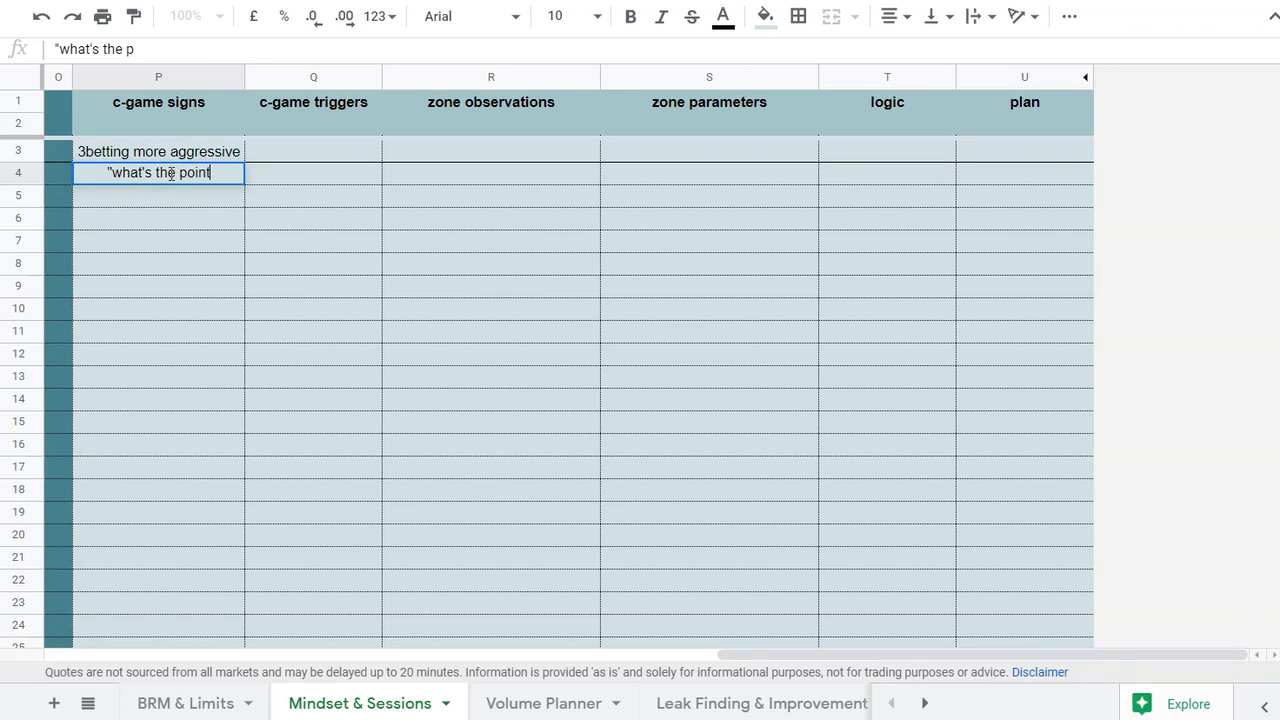
type(" of playing poker if I always lose aga")
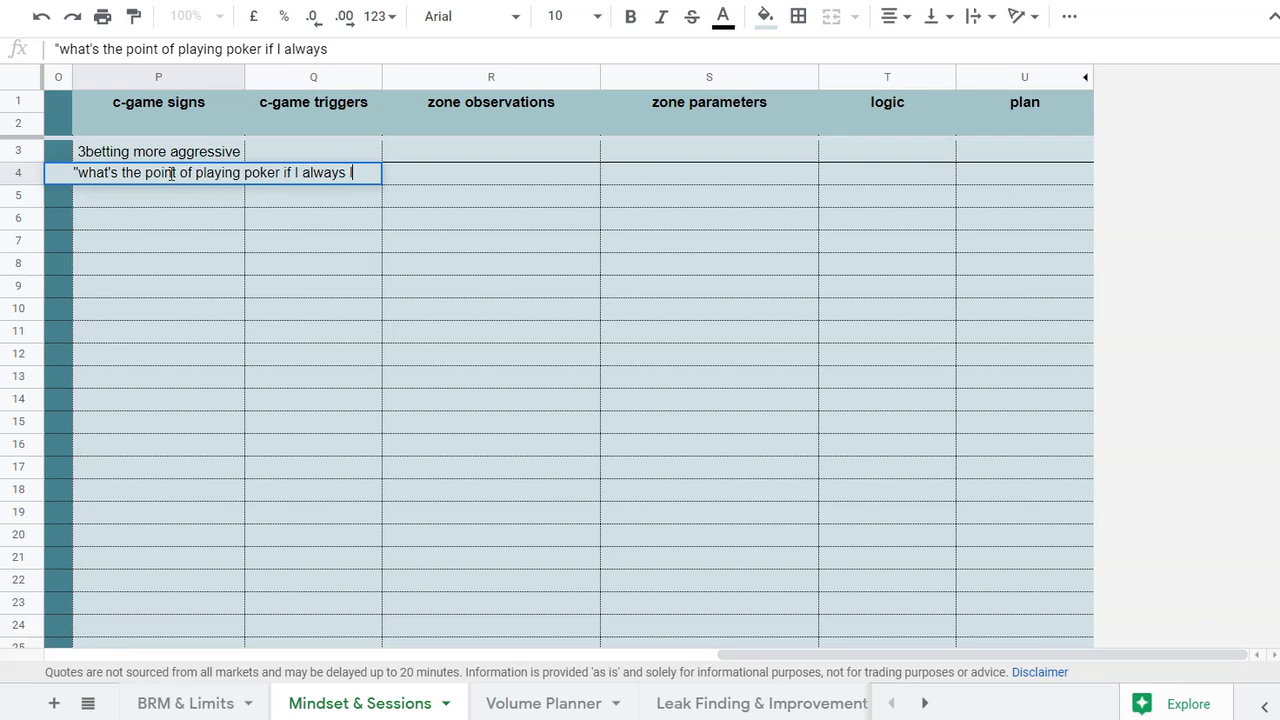
type("inst the fish\"")
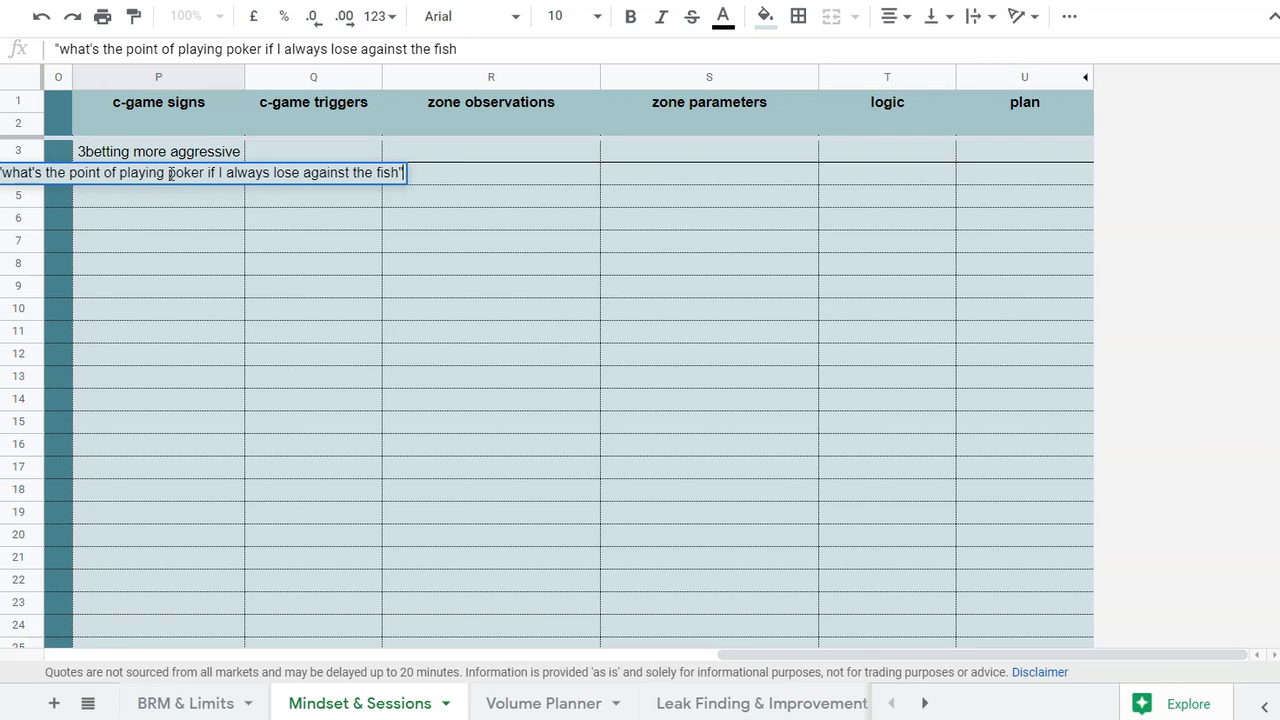
left_click(242, 268)
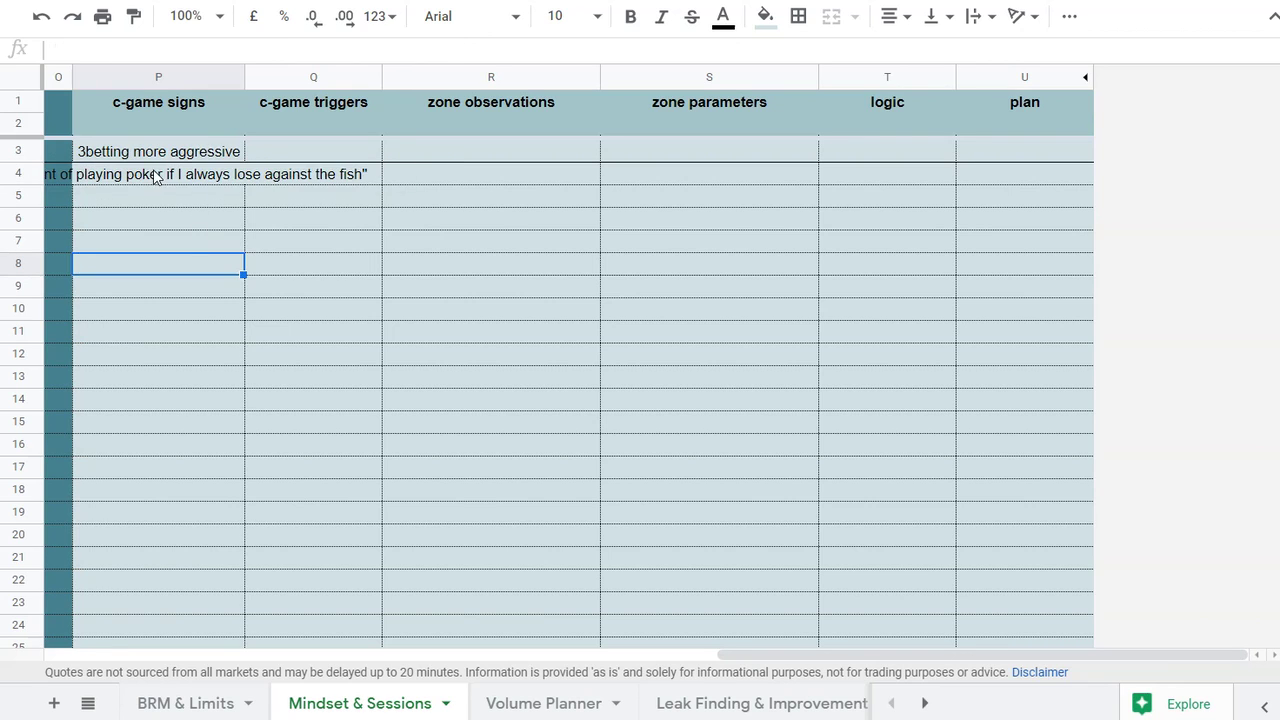
left_click(157, 175)
double_click(243, 86)
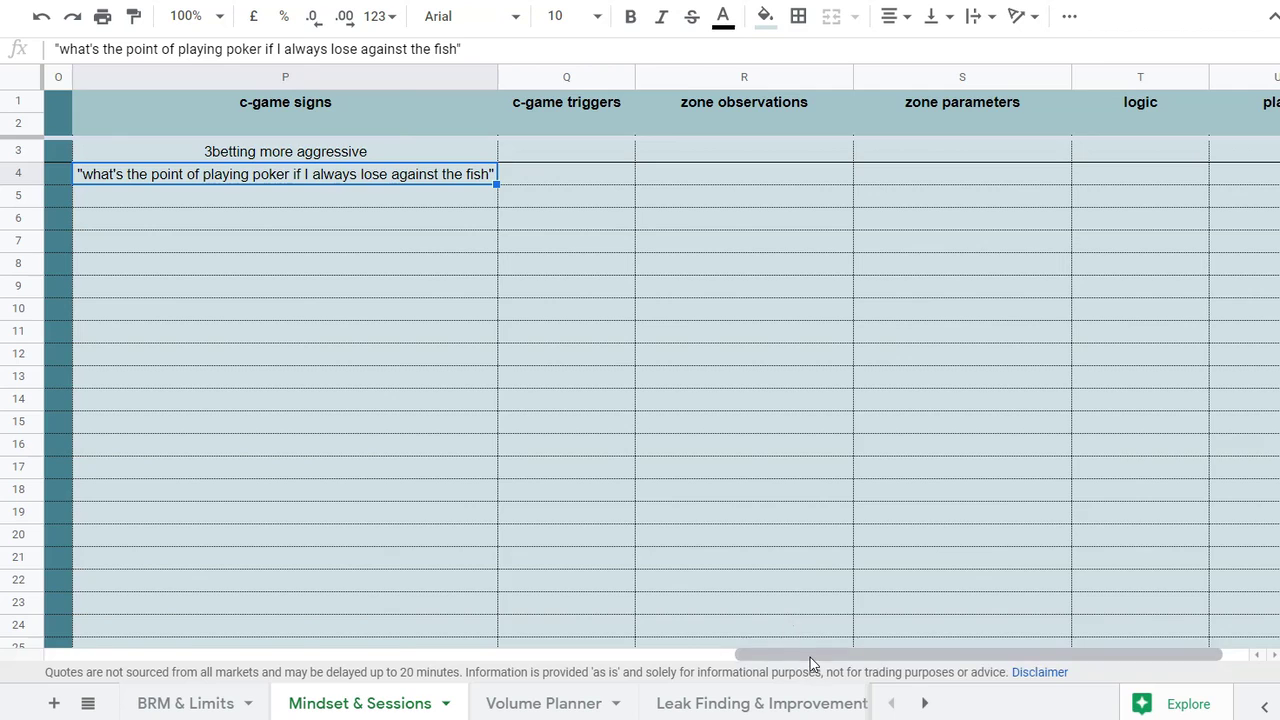
Start the row 4 logic note with "We actually have higher profit margins vs the recreational players than vs the regs."
left_click_drag(810, 657, 903, 671)
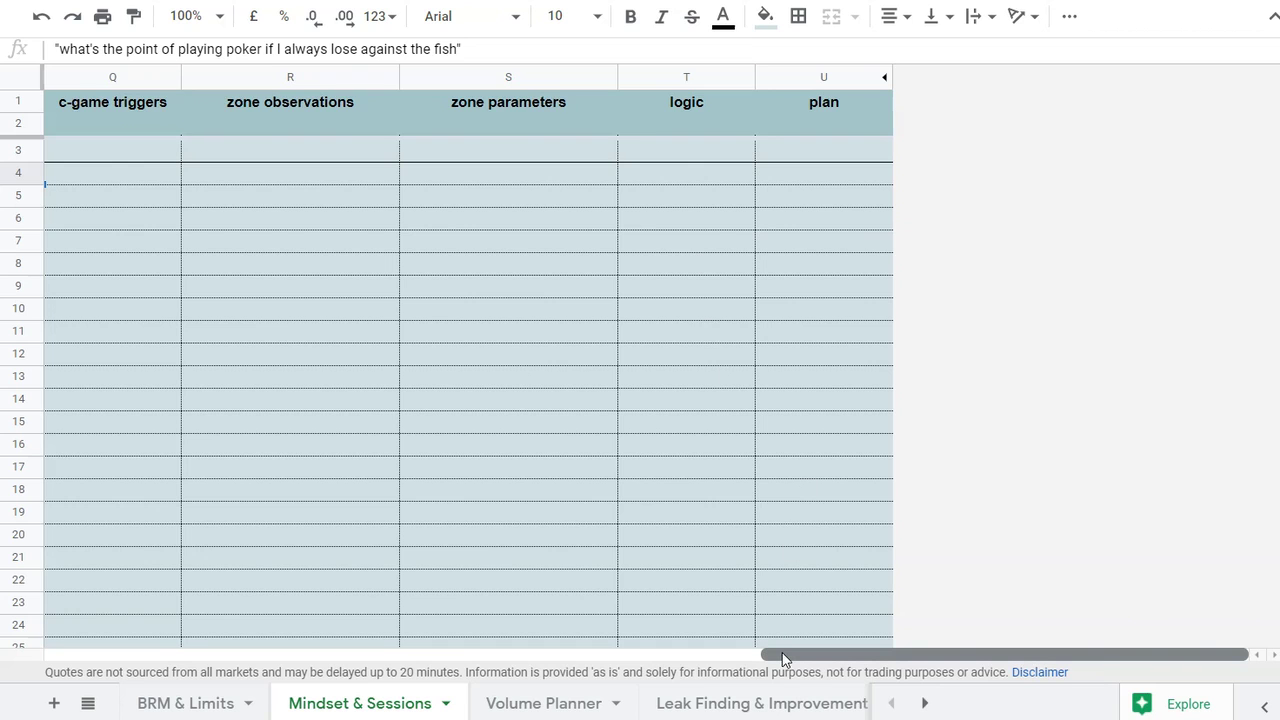
left_click_drag(784, 657, 757, 632)
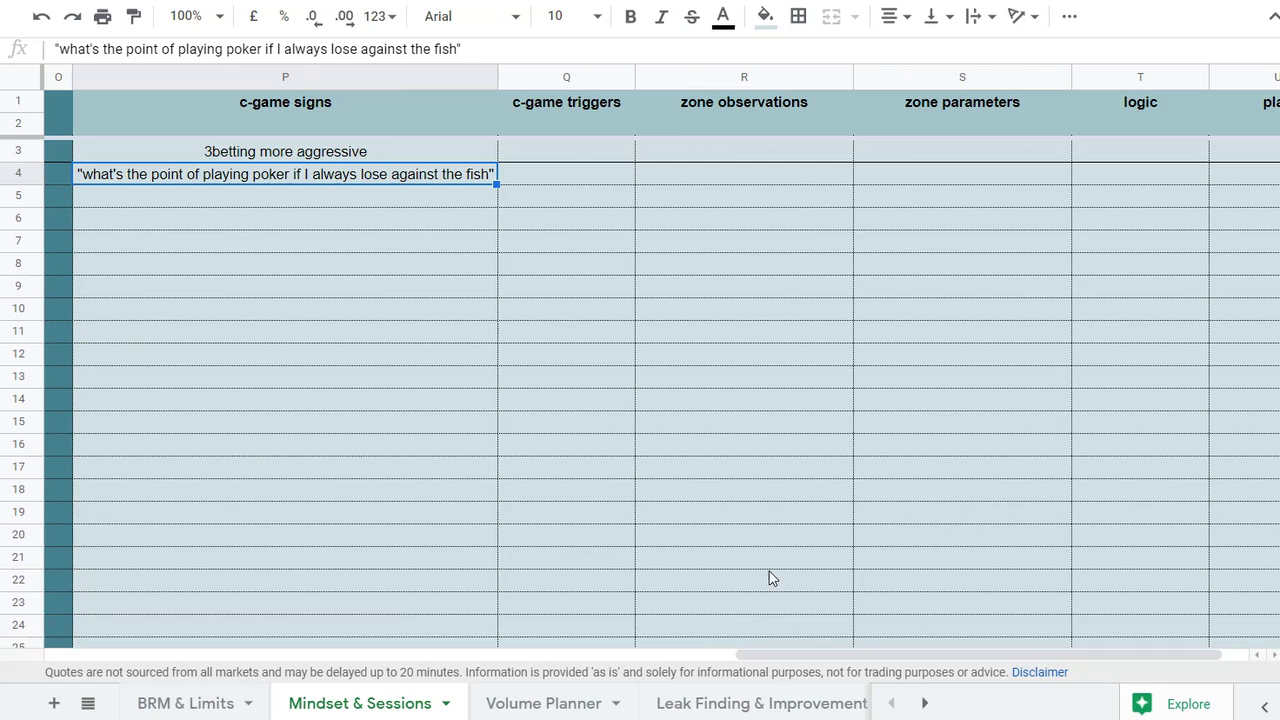
left_click_drag(820, 654, 862, 654)
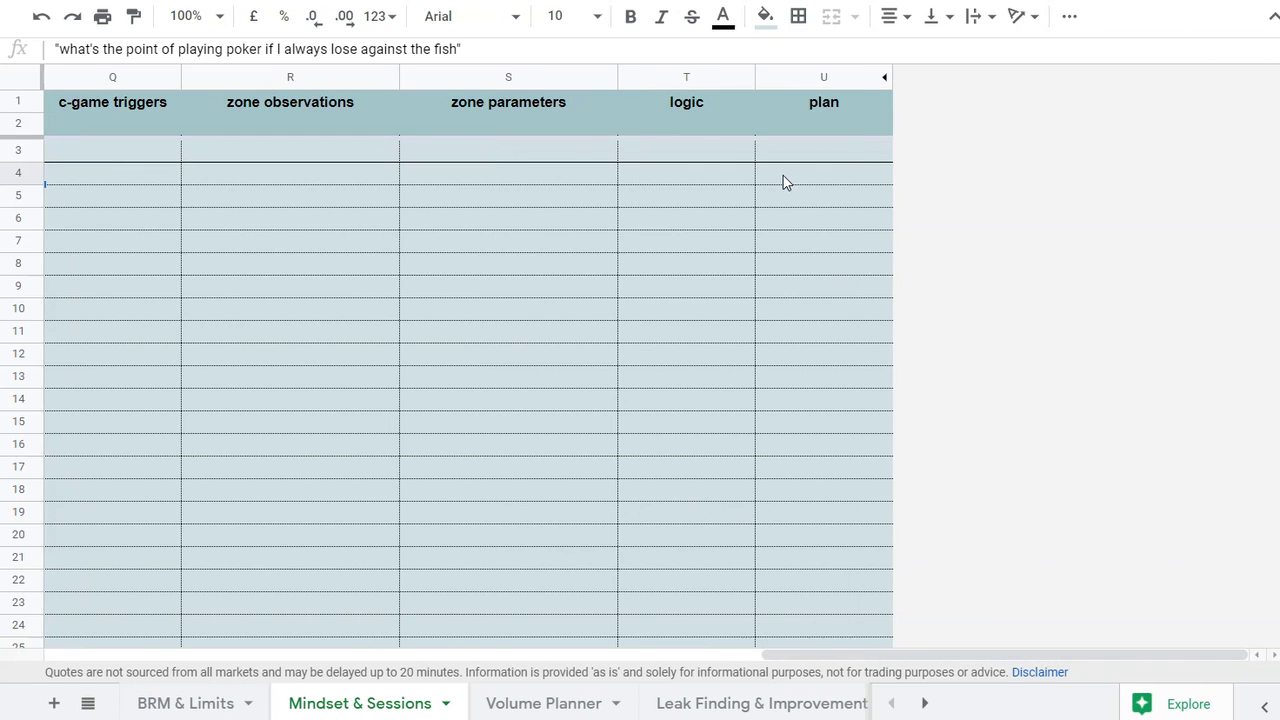
double_click(655, 174)
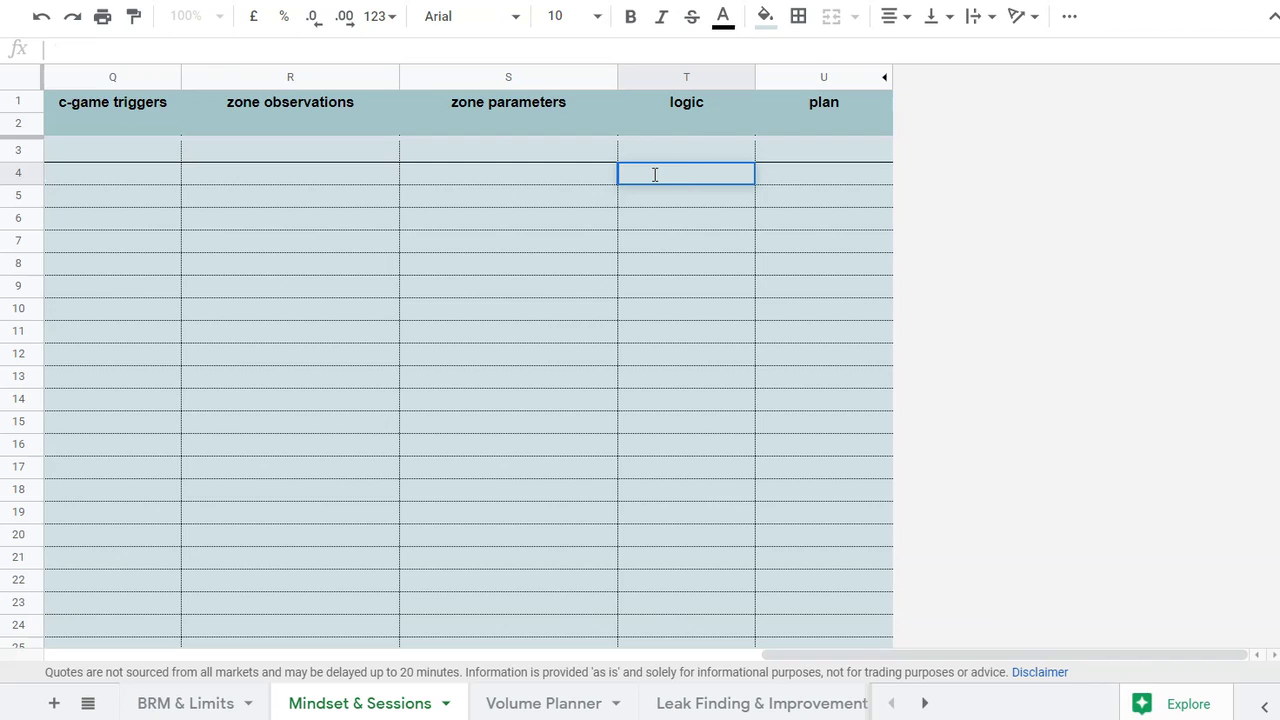
type("We actually ")
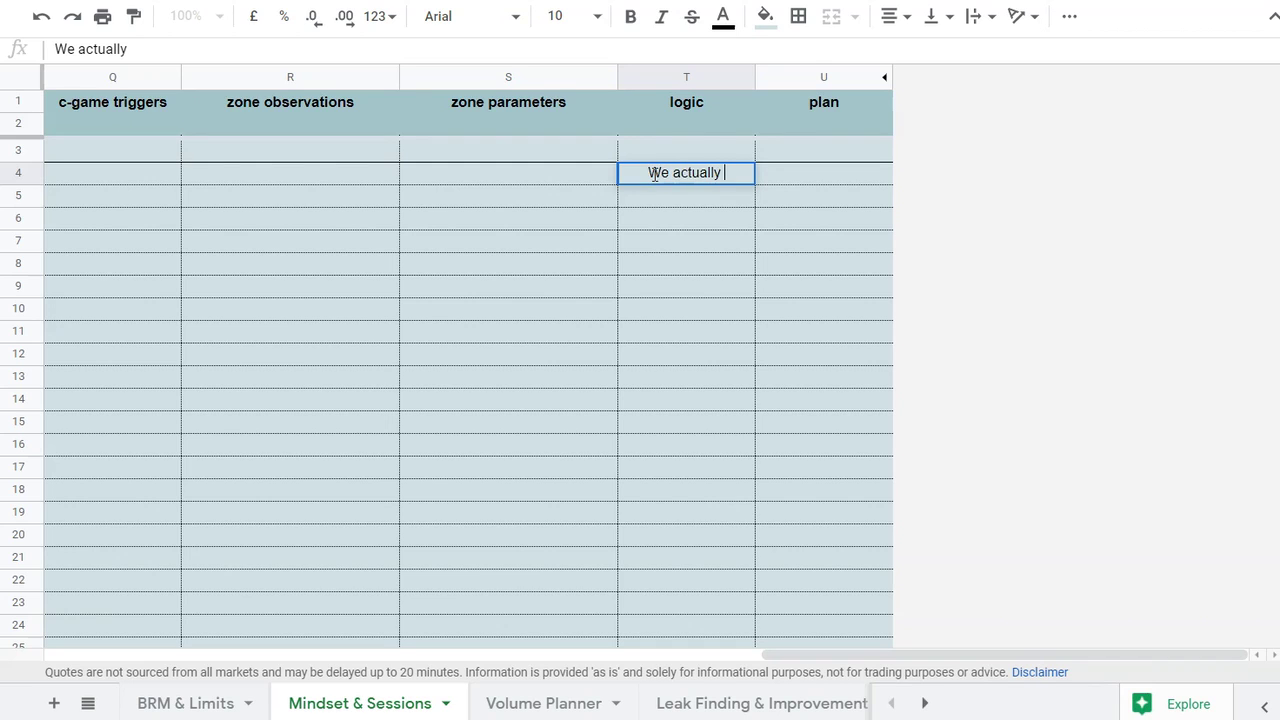
type("have higher")
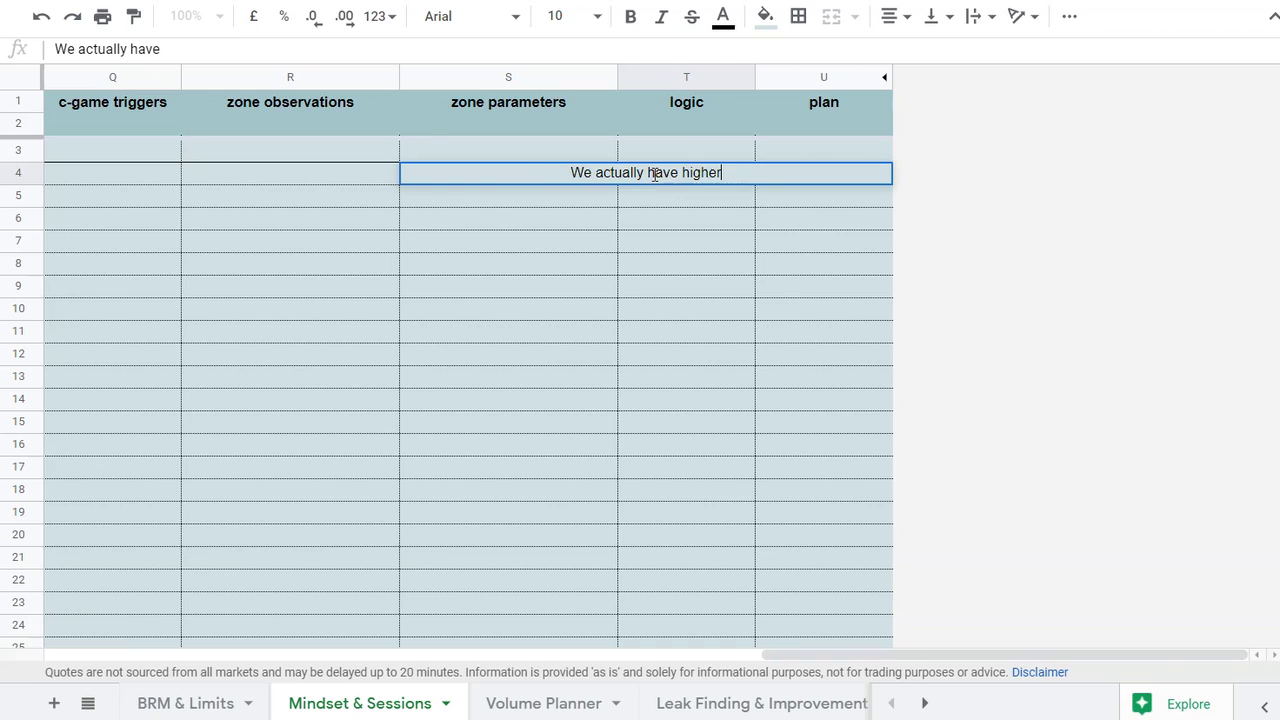
type(" profit margins vs the recreational p")
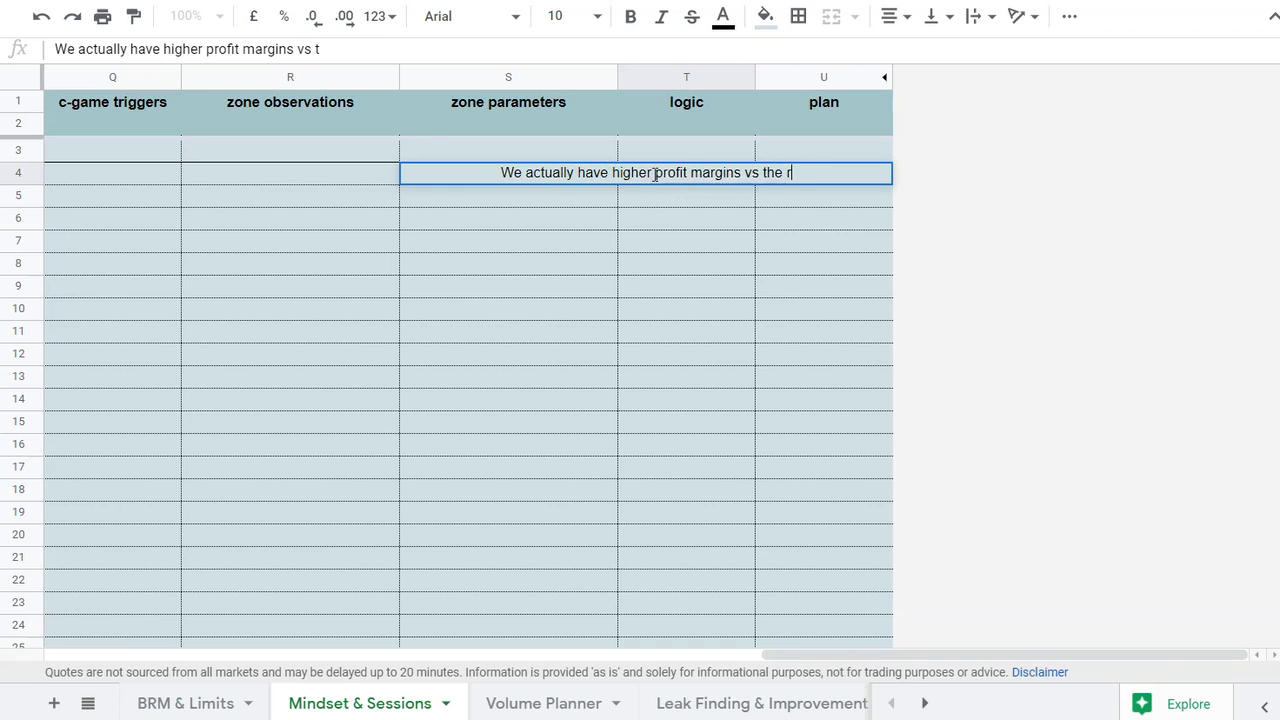
type("than vs")
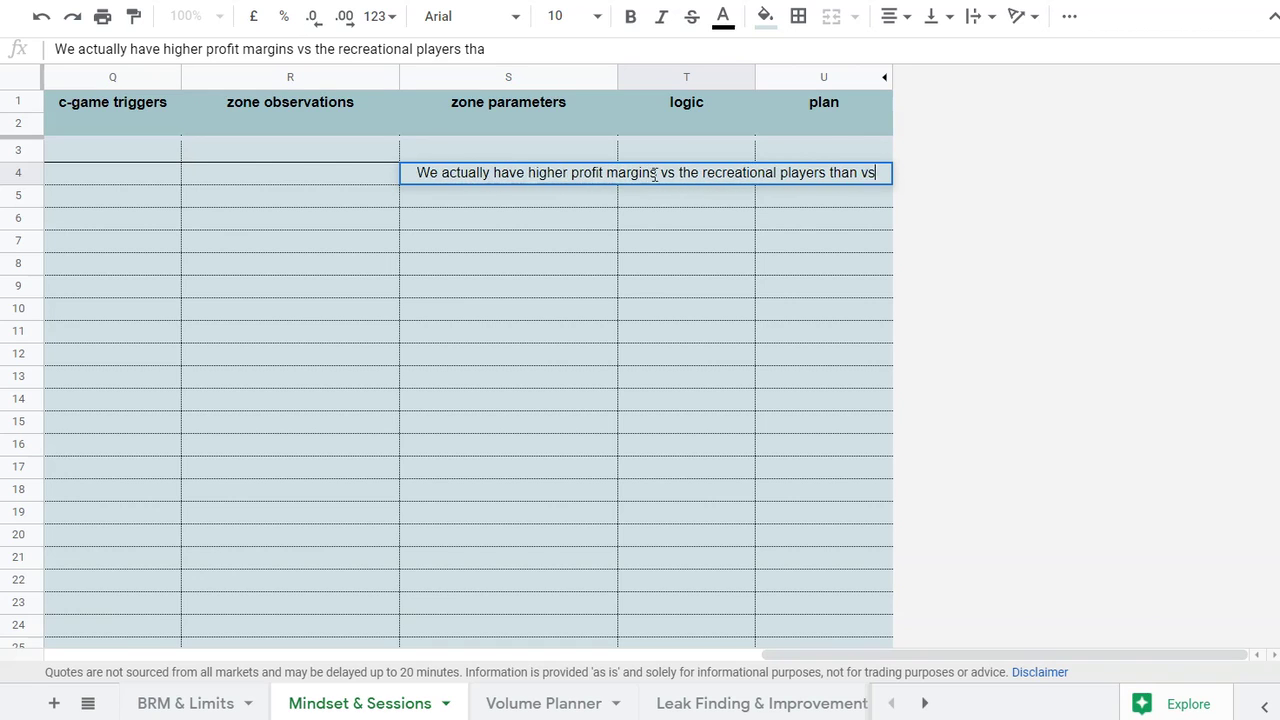
type(" the regs. We only lose vs")
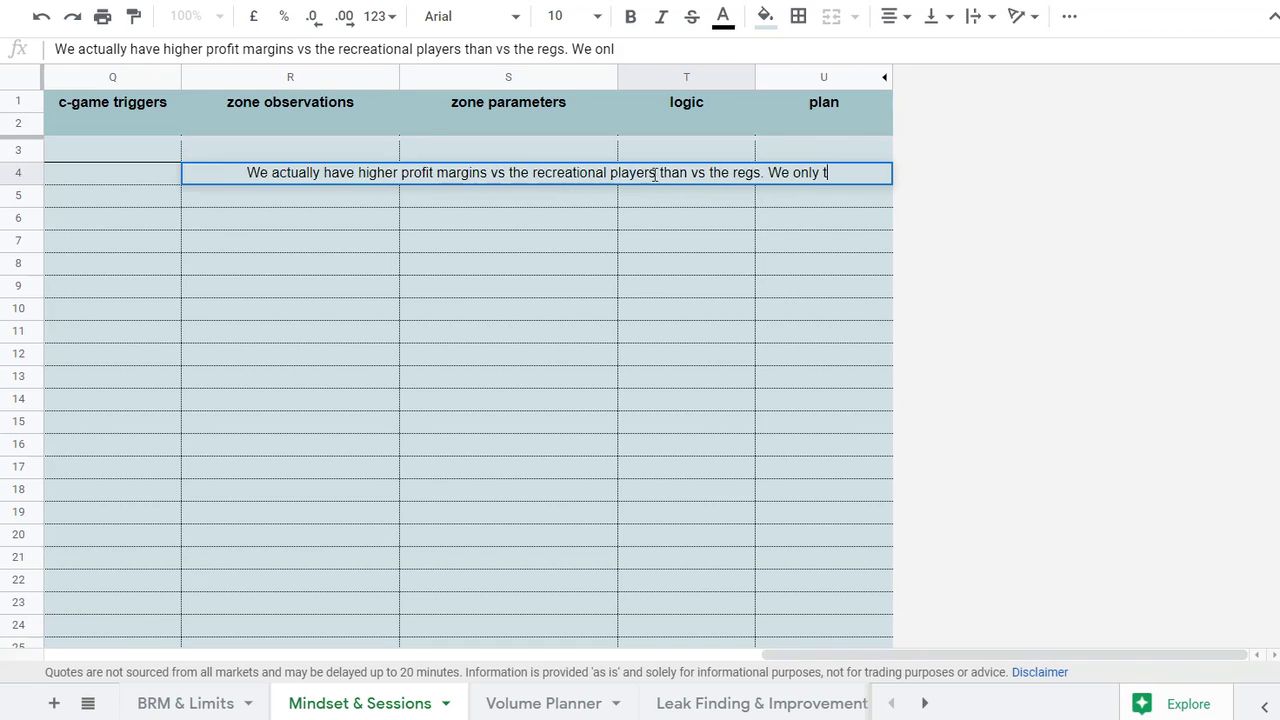
Complete the row 4 logic note with the sentence "We only lose vs the recreational players over the short term."
type(" the creational")
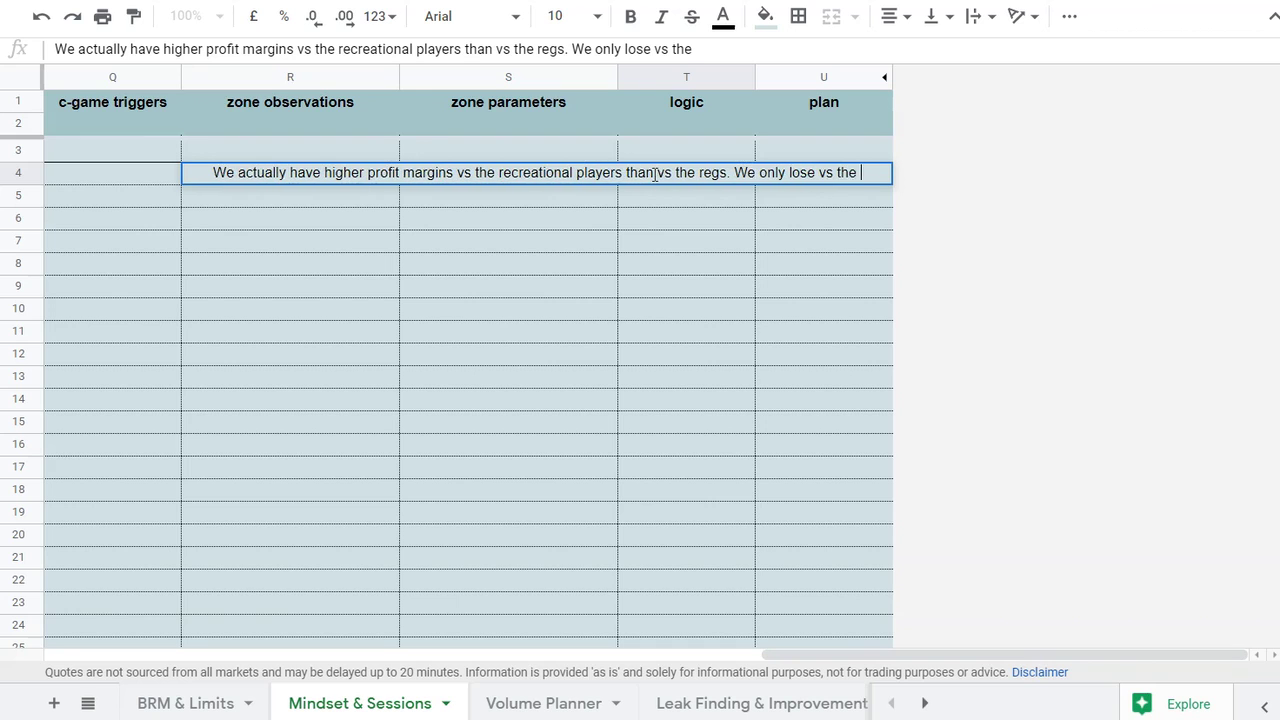
key("BackSpace")
key("BackSpace")
key("BackSpace")
key("BackSpace")
key("BackSpace")
key("BackSpace")
key("BackSpace")
key("BackSpace")
key("BackSpace")
key("BackSpace")
type("recreational pla")
type("yers over th")
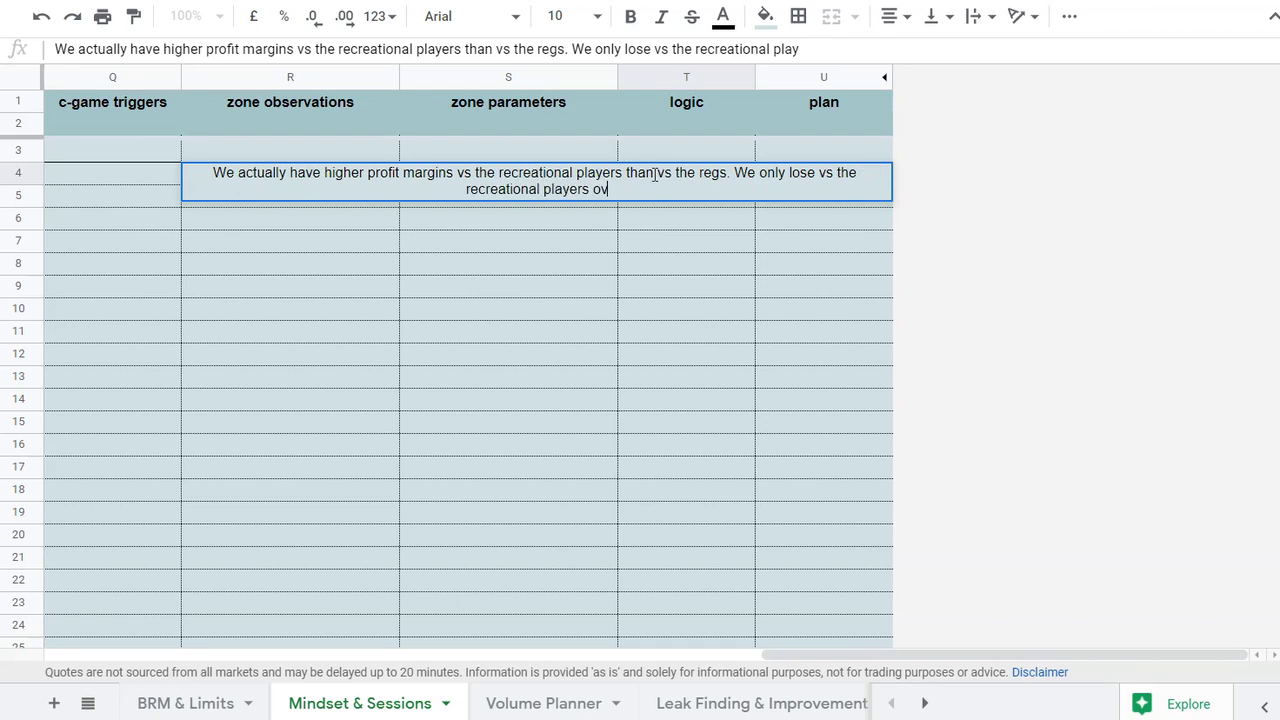
type("e short term.")
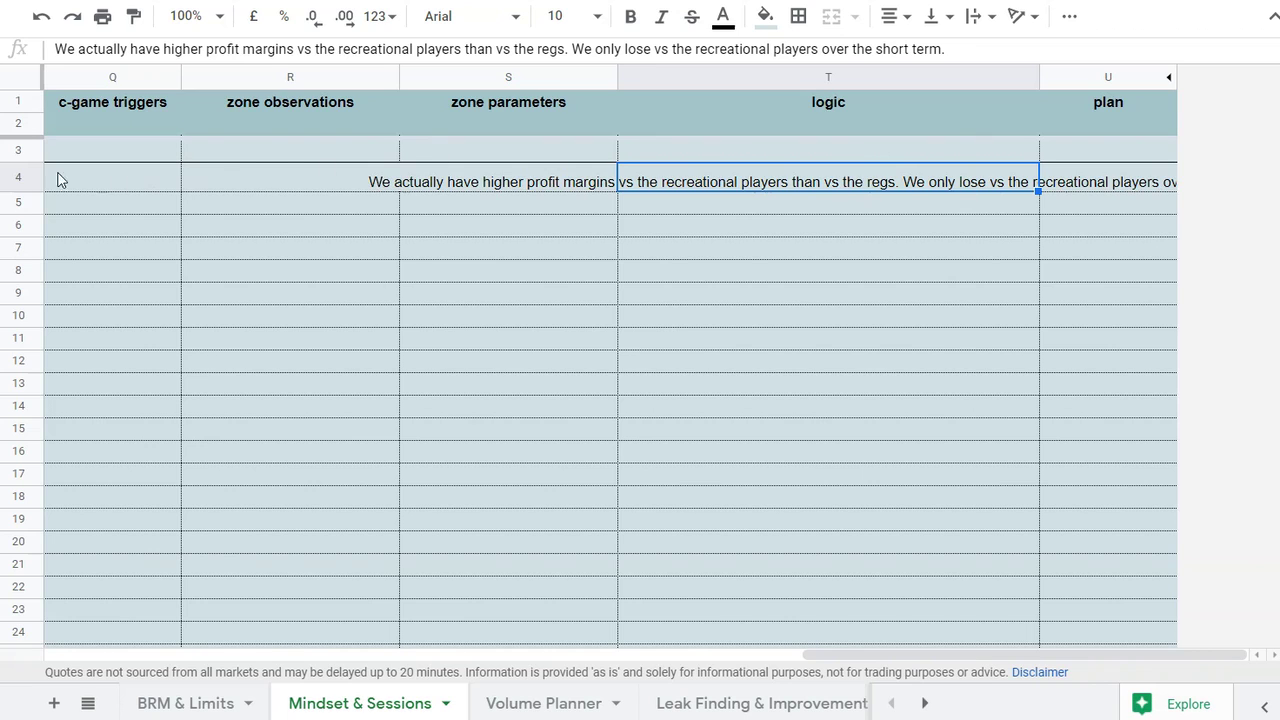
Make row 4 taller, wrap the text of its logic cell, and fit the row height to the wrapped lines
left_click_drag(32, 191, 30, 249)
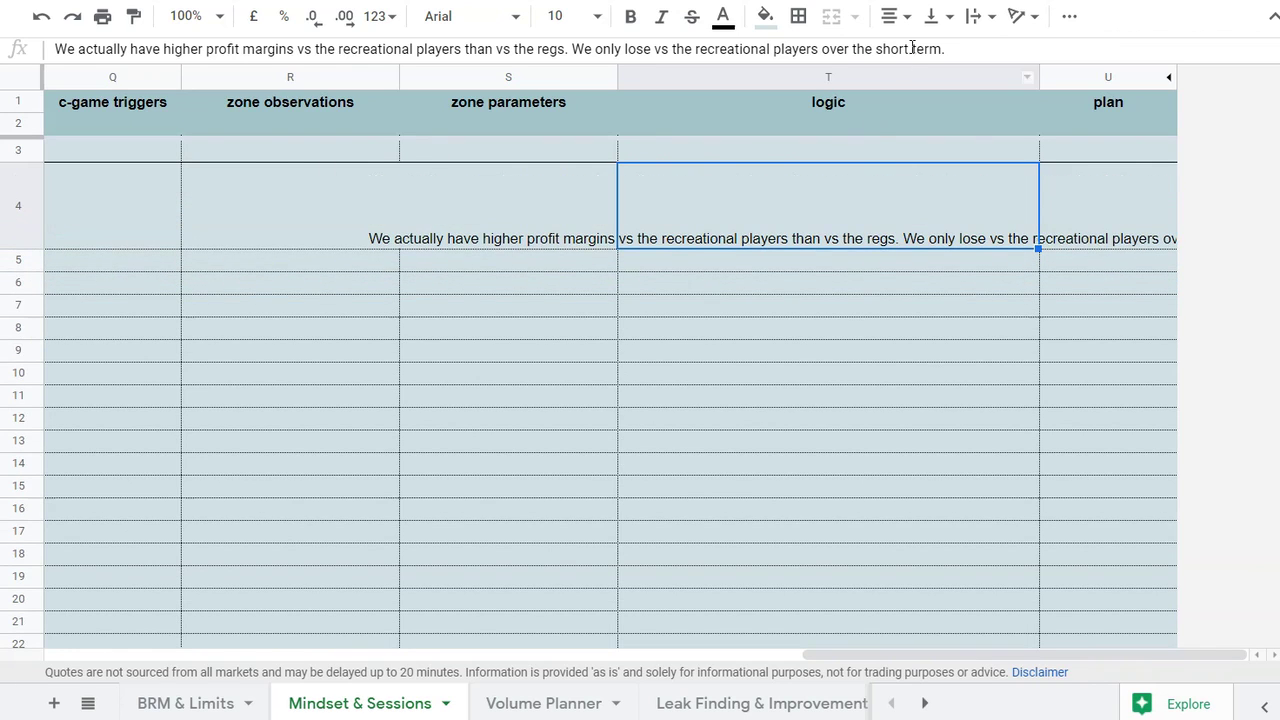
left_click(988, 18)
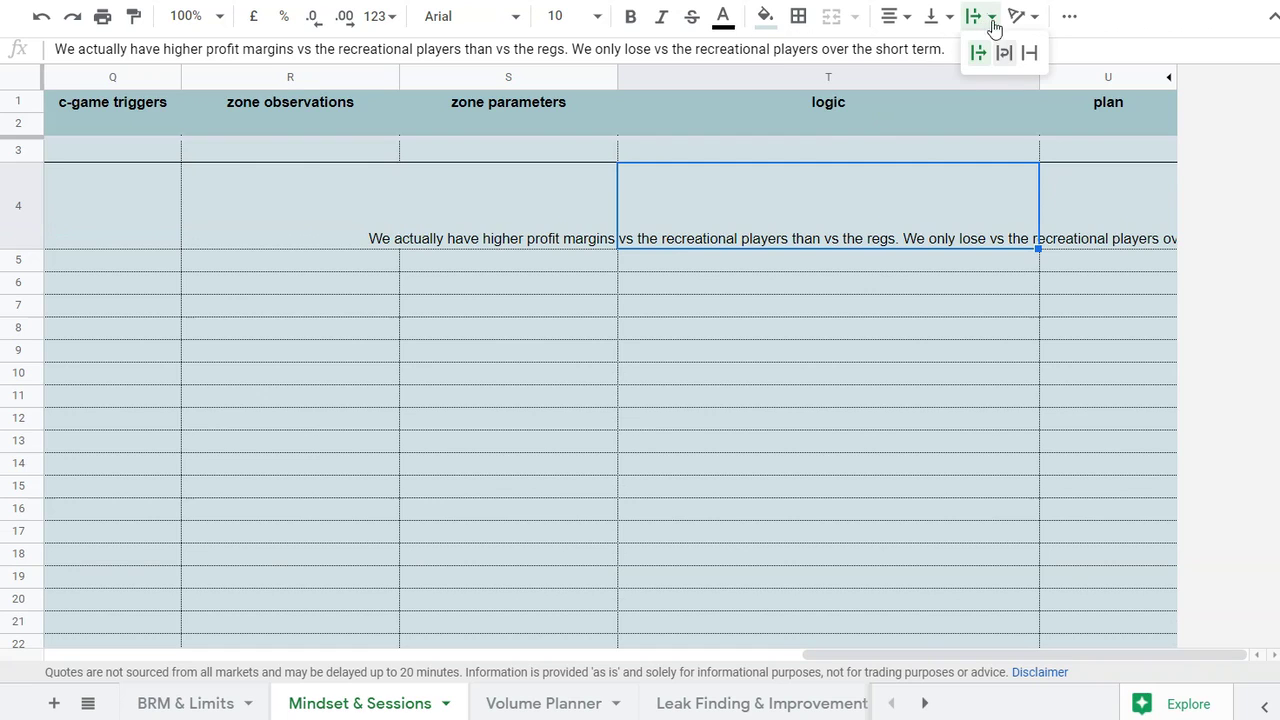
left_click(1005, 62)
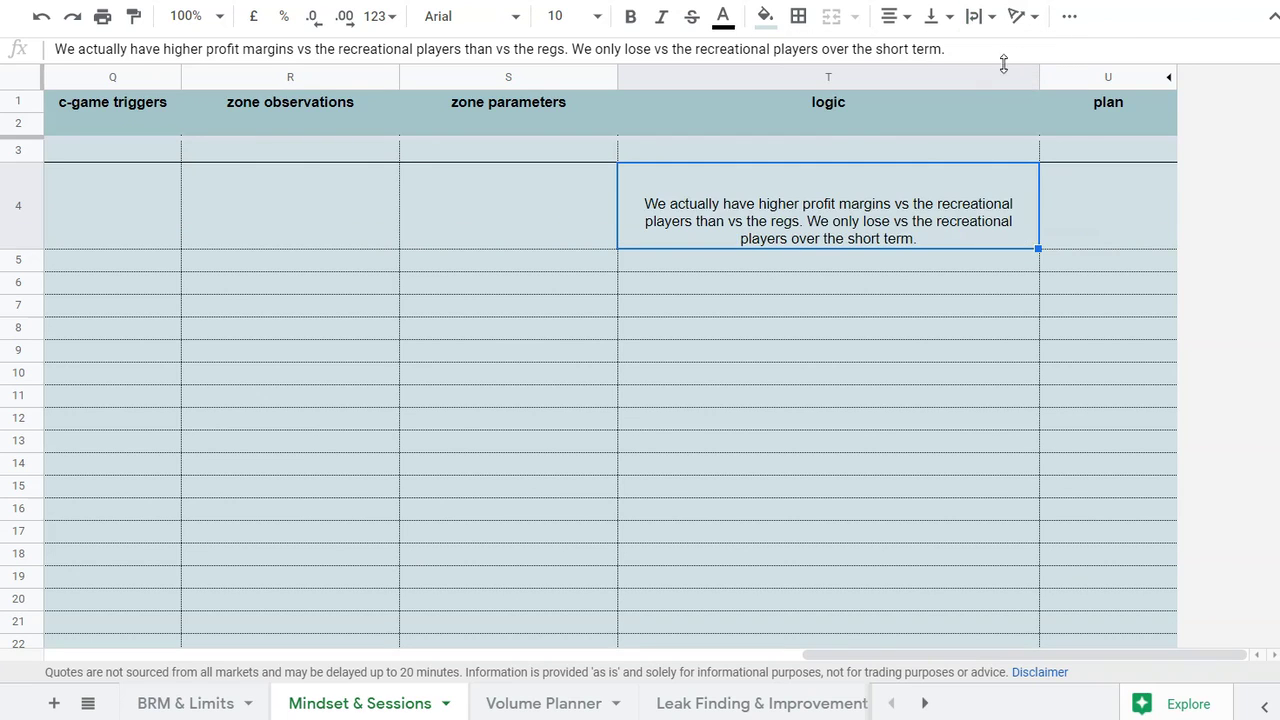
left_click_drag(19, 247, 19, 227)
left_click(730, 268)
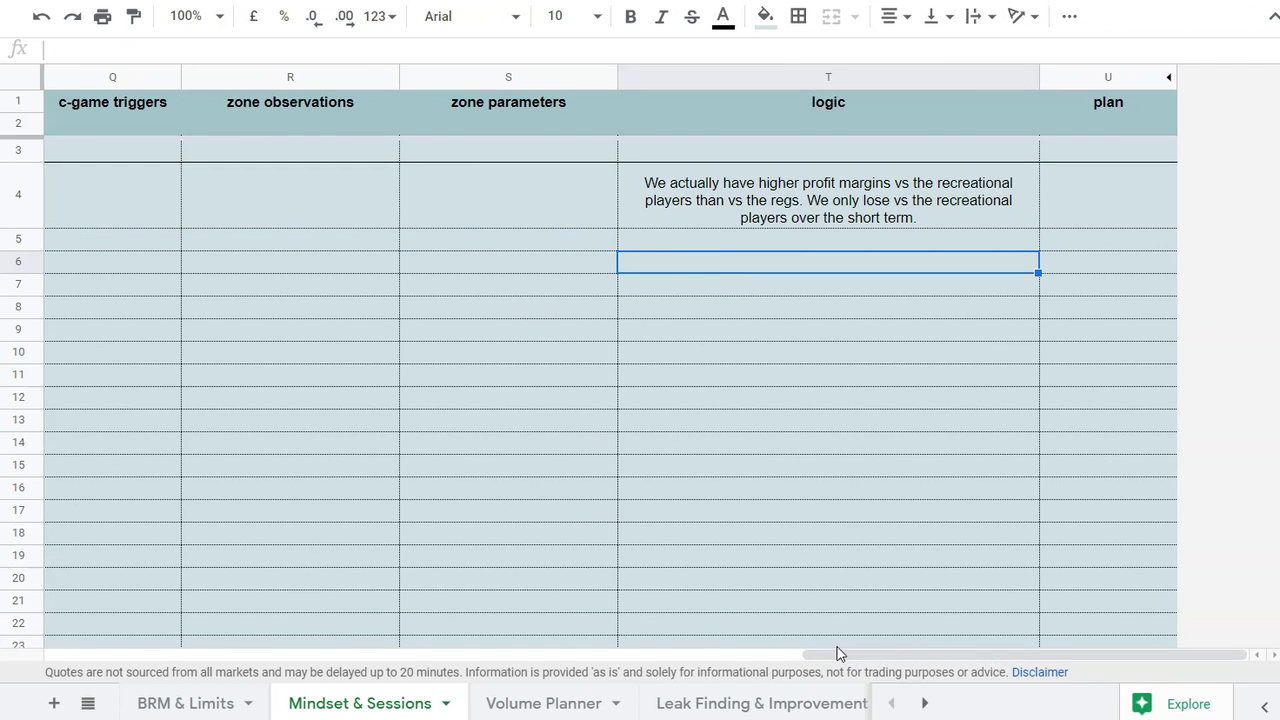
Enter "Although we might increase our winrate in the short term by 3betting more aggressively, we actually damage our long term winrate." as the row 3 logic
left_click_drag(844, 657, 746, 652)
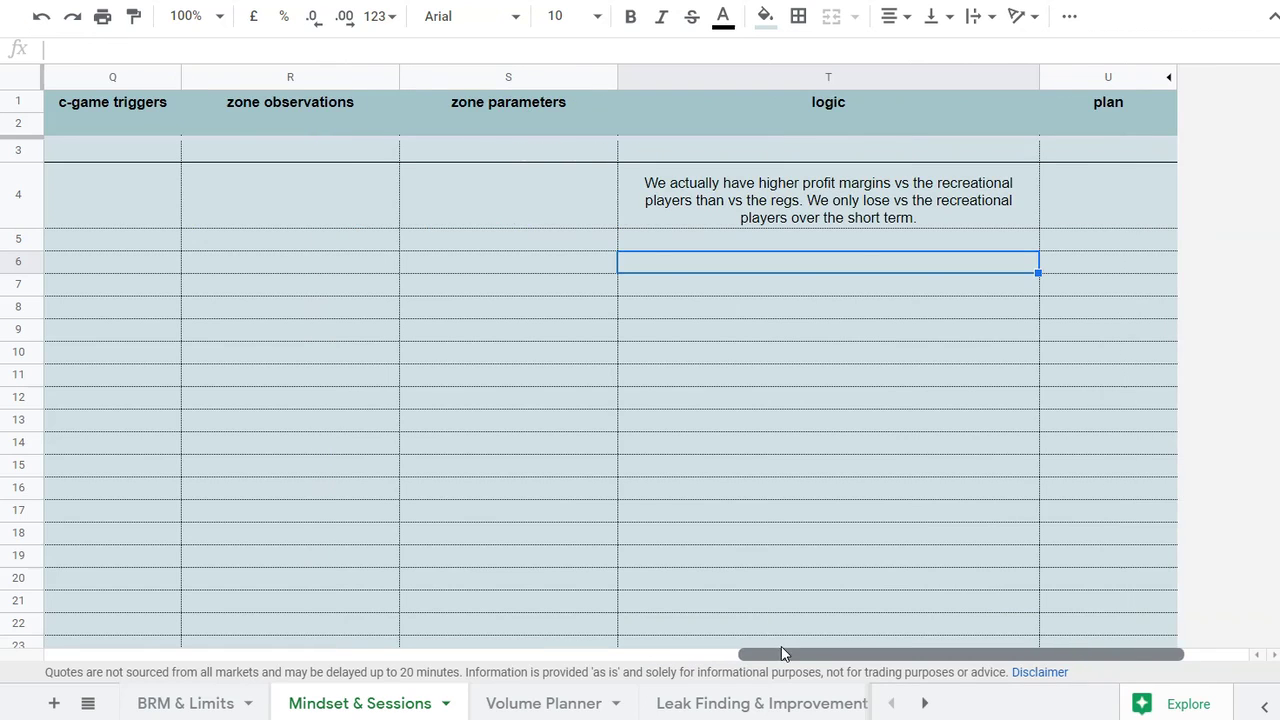
double_click(816, 150)
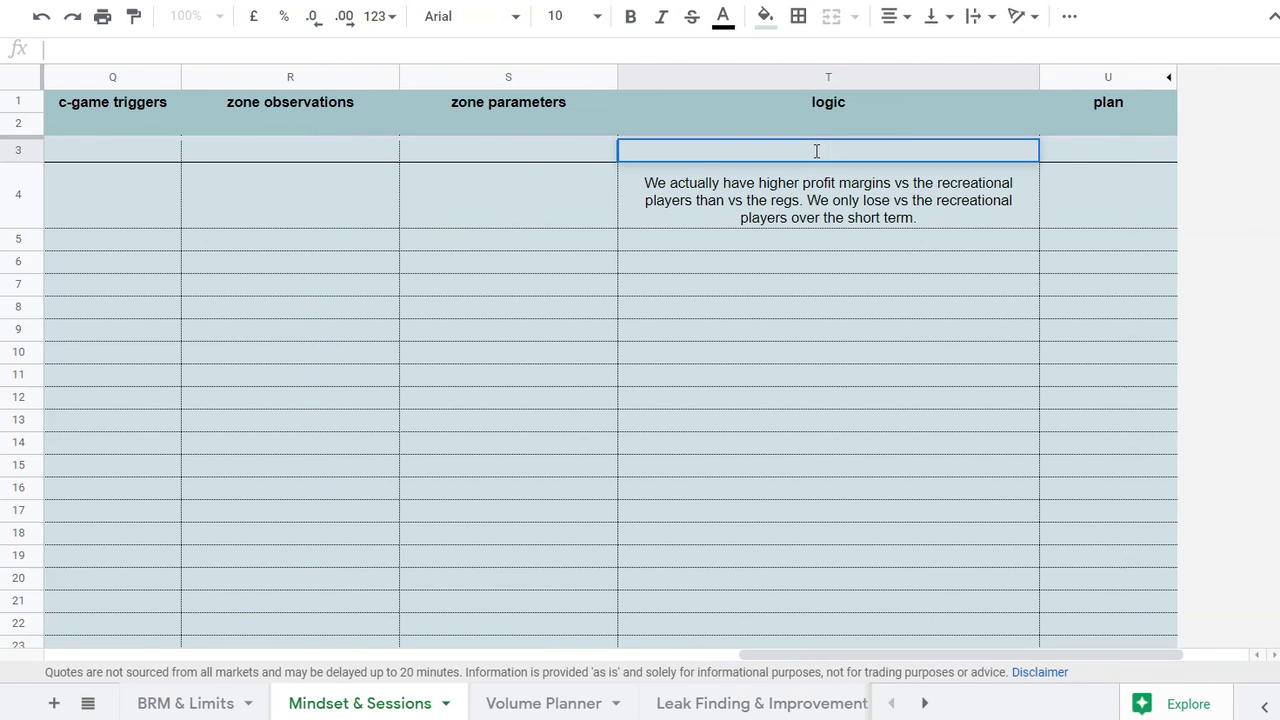
type("Although we mig")
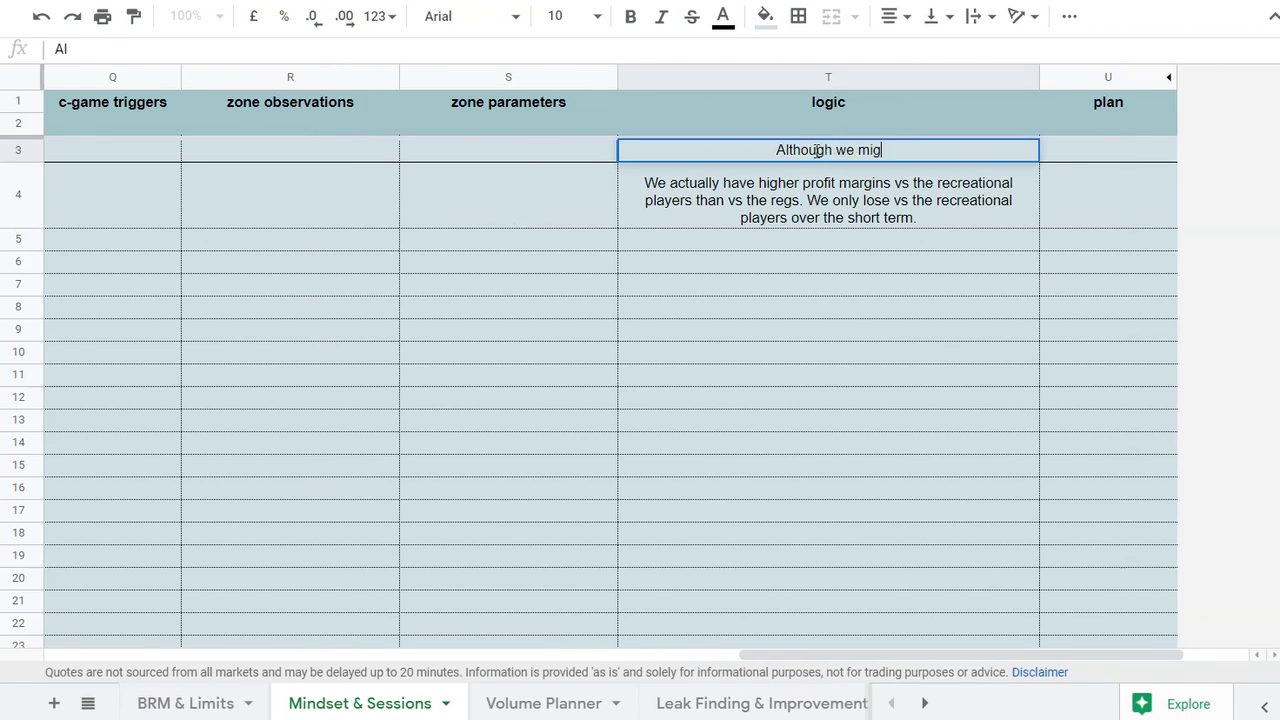
type("ht increase our winrate int hes hor")
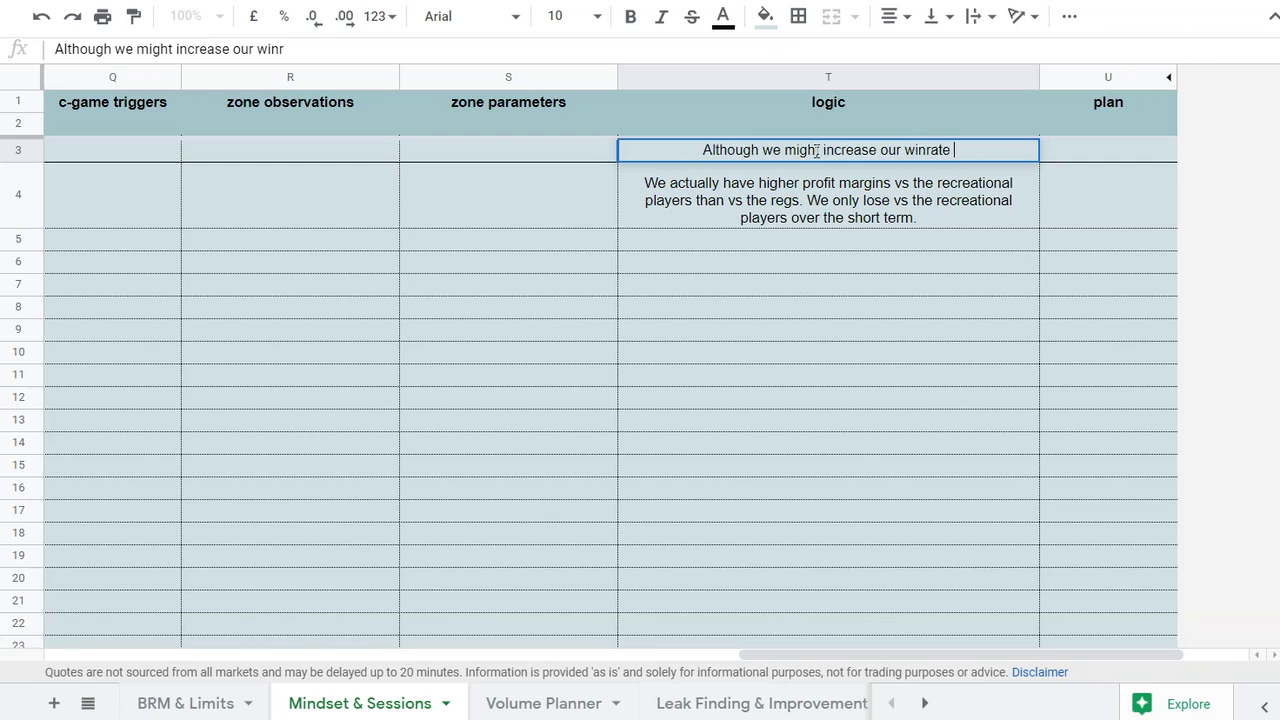
key("BackSpace")
key("BackSpace")
key("BackSpace")
key("BackSpace")
key("BackSpace")
key("BackSpace")
key("BackSpace")
key("BackSpace")
key("BackSpace")
type("the short term by 3")
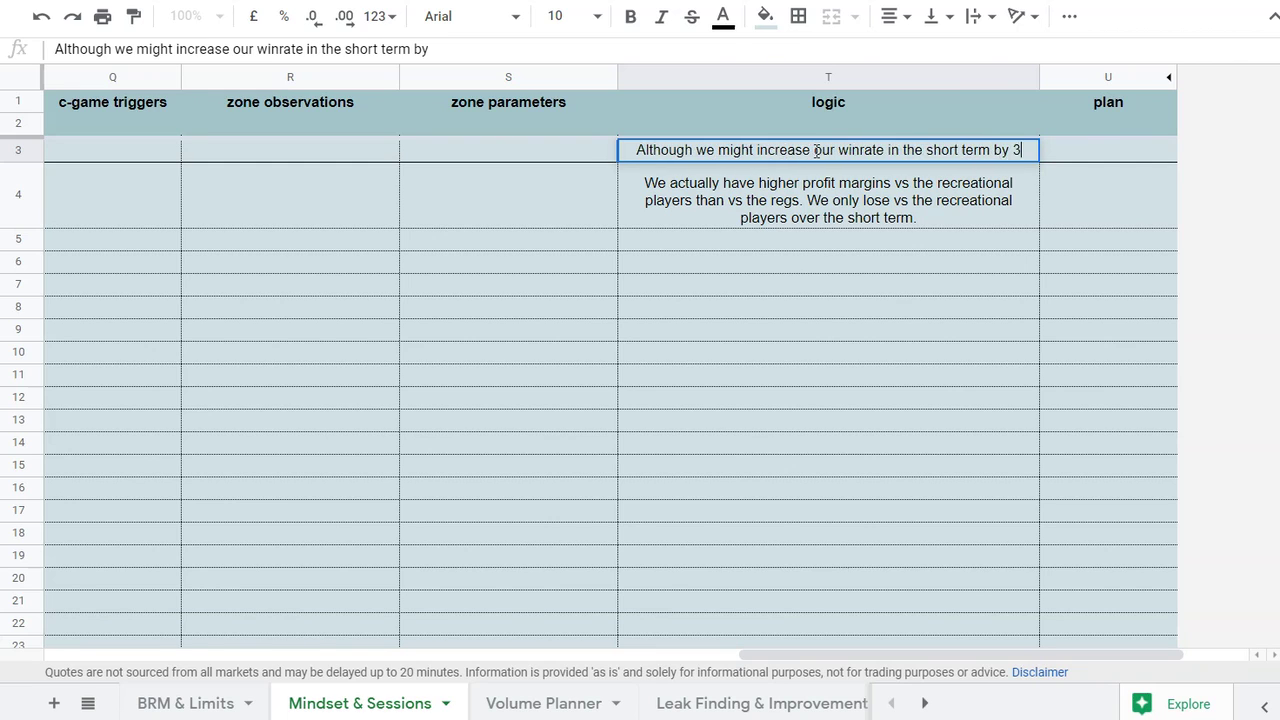
type("betting more a")
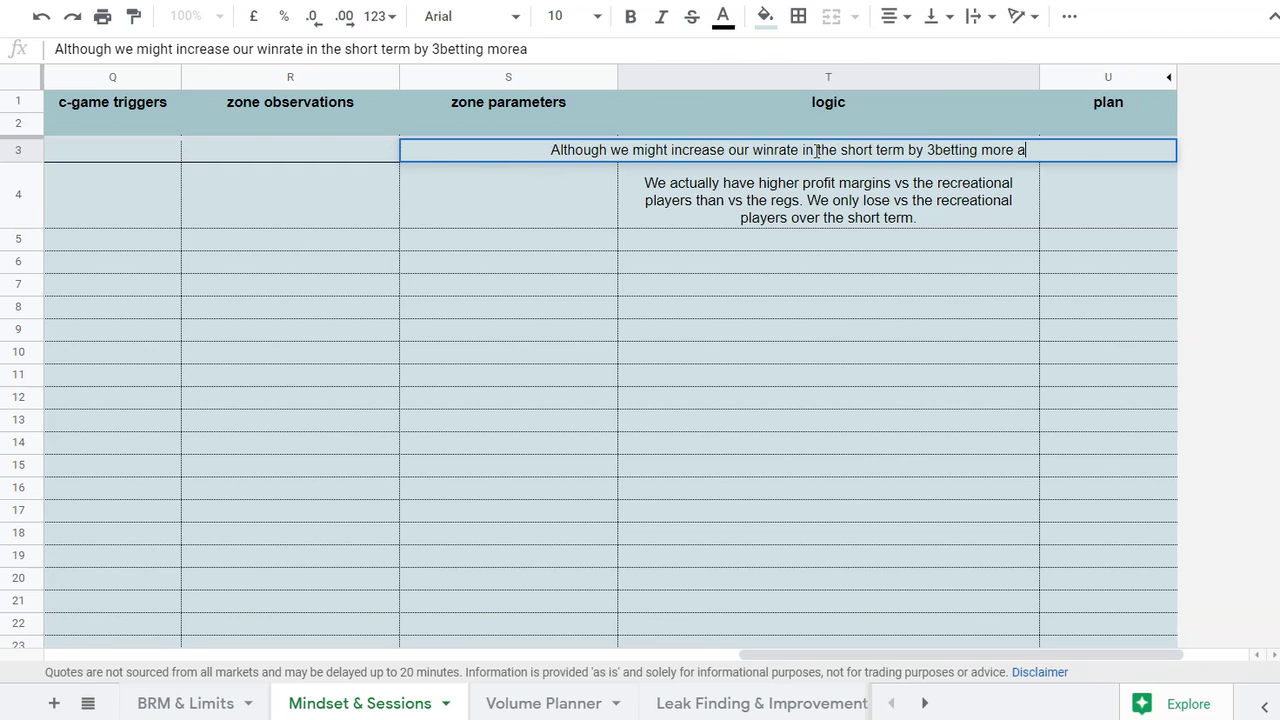
type("ggressively, we ac")
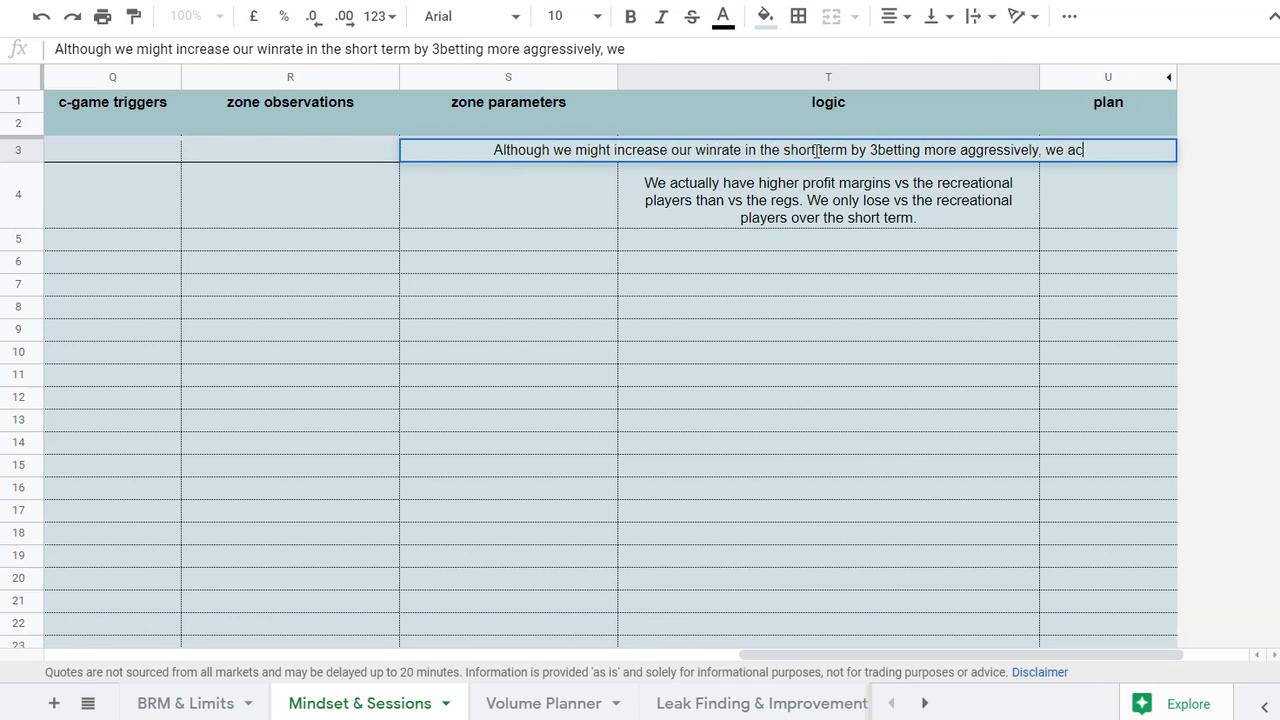
type("tually damag")
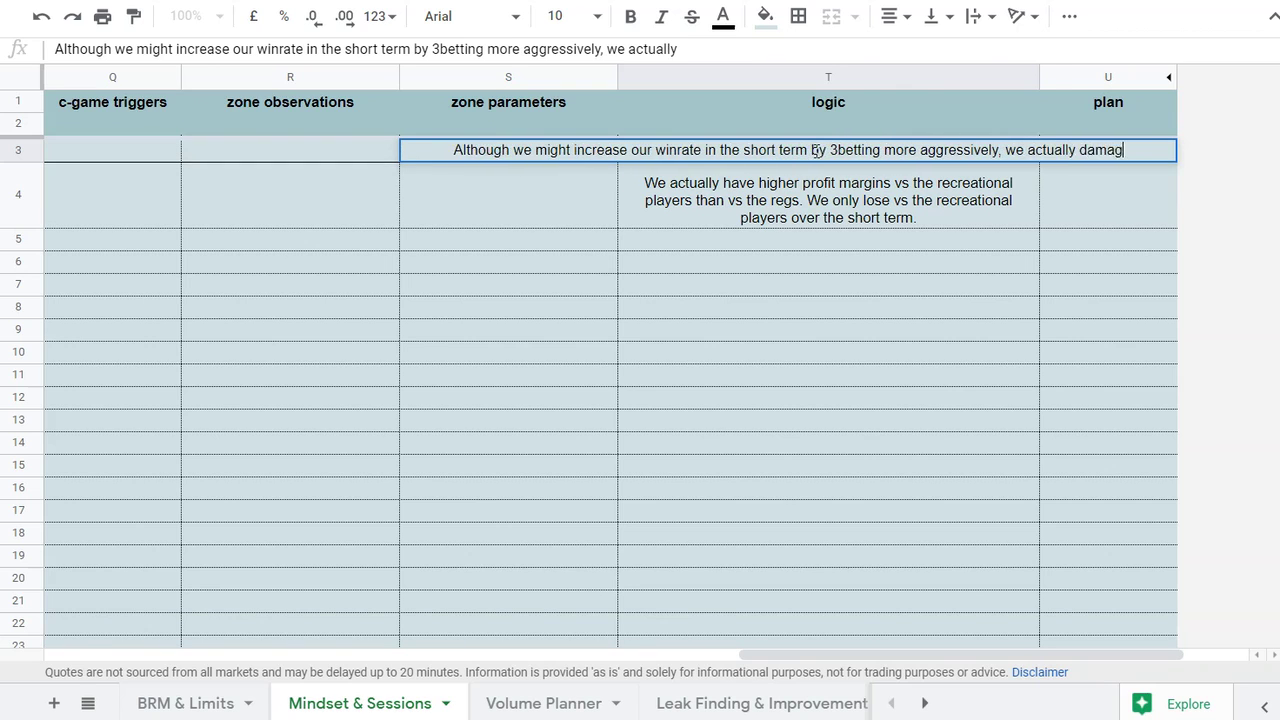
type("e our long term winrate.")
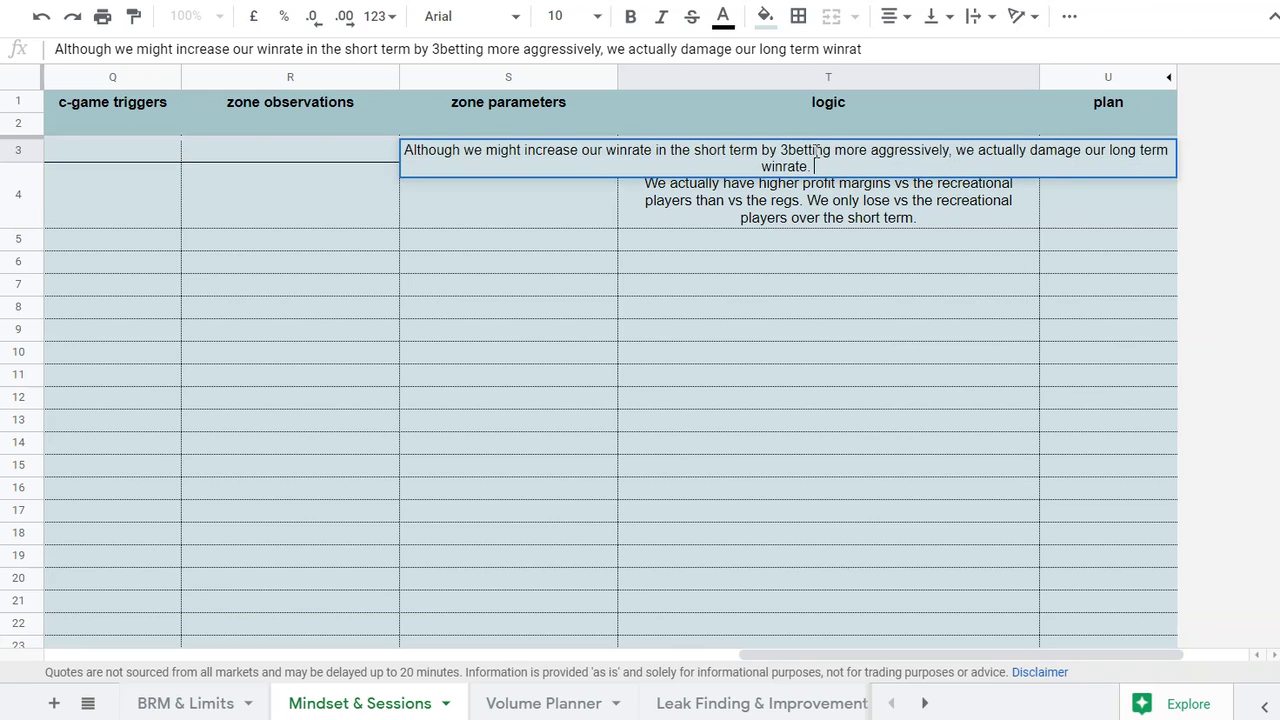
left_click(831, 343)
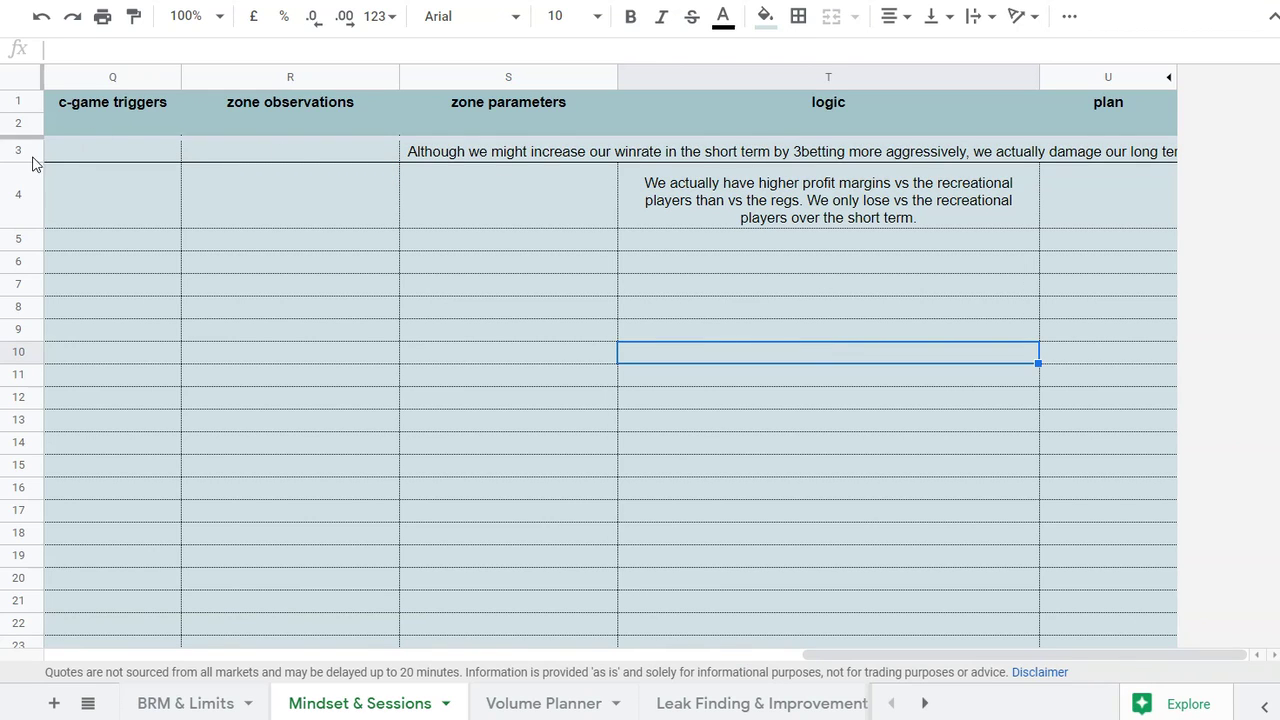
Make row 3 taller and wrap the text of its logic cell so it stays within the column
left_click_drag(26, 160, 26, 199)
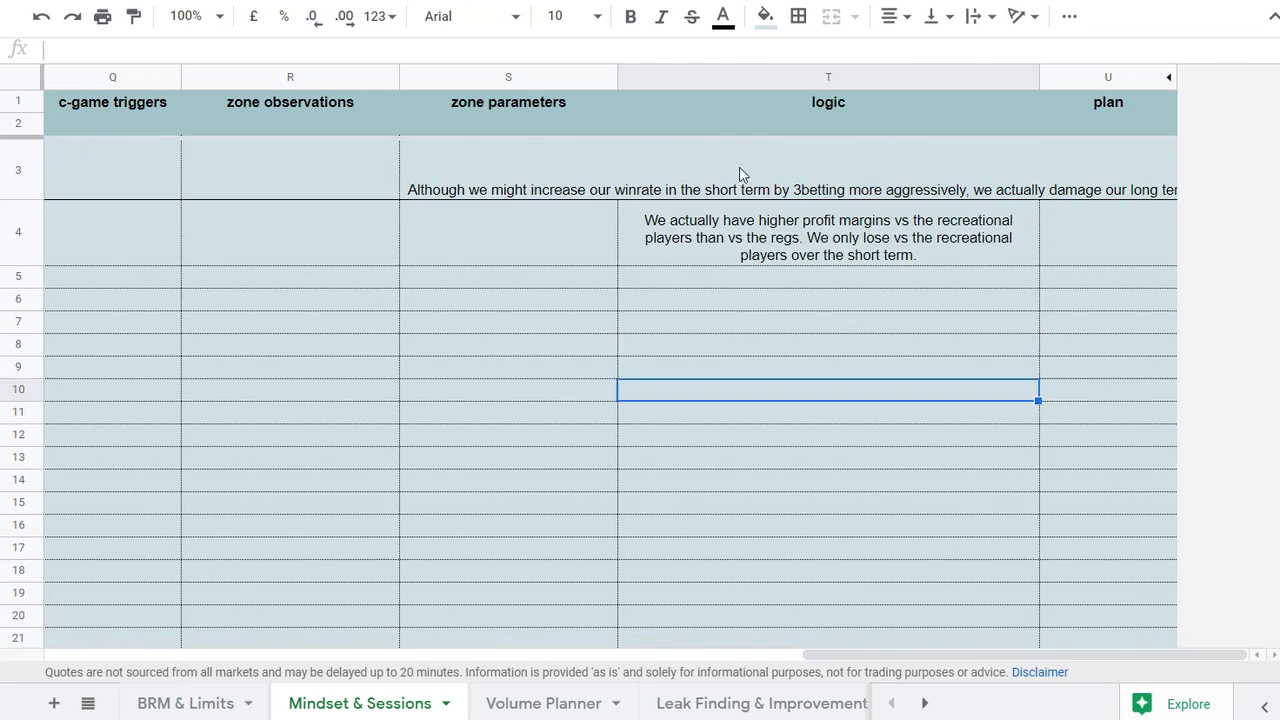
left_click(858, 168)
left_click(998, 22)
left_click(1004, 53)
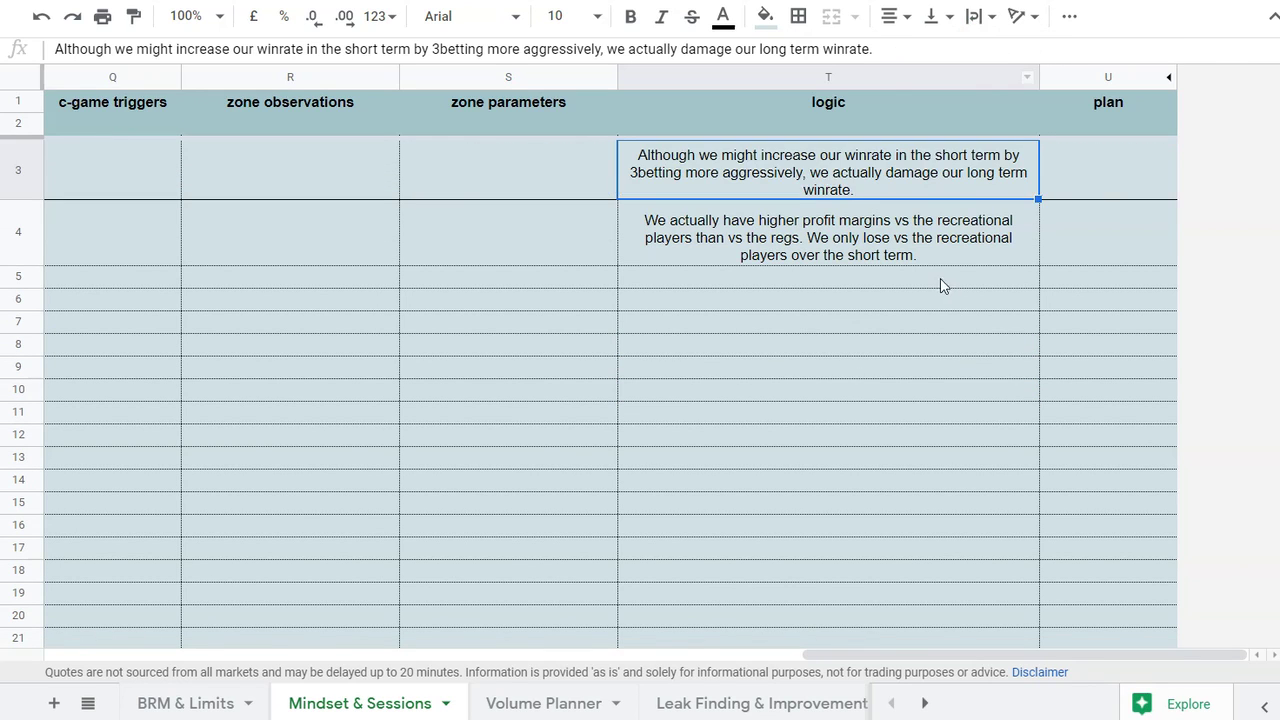
left_click(927, 283)
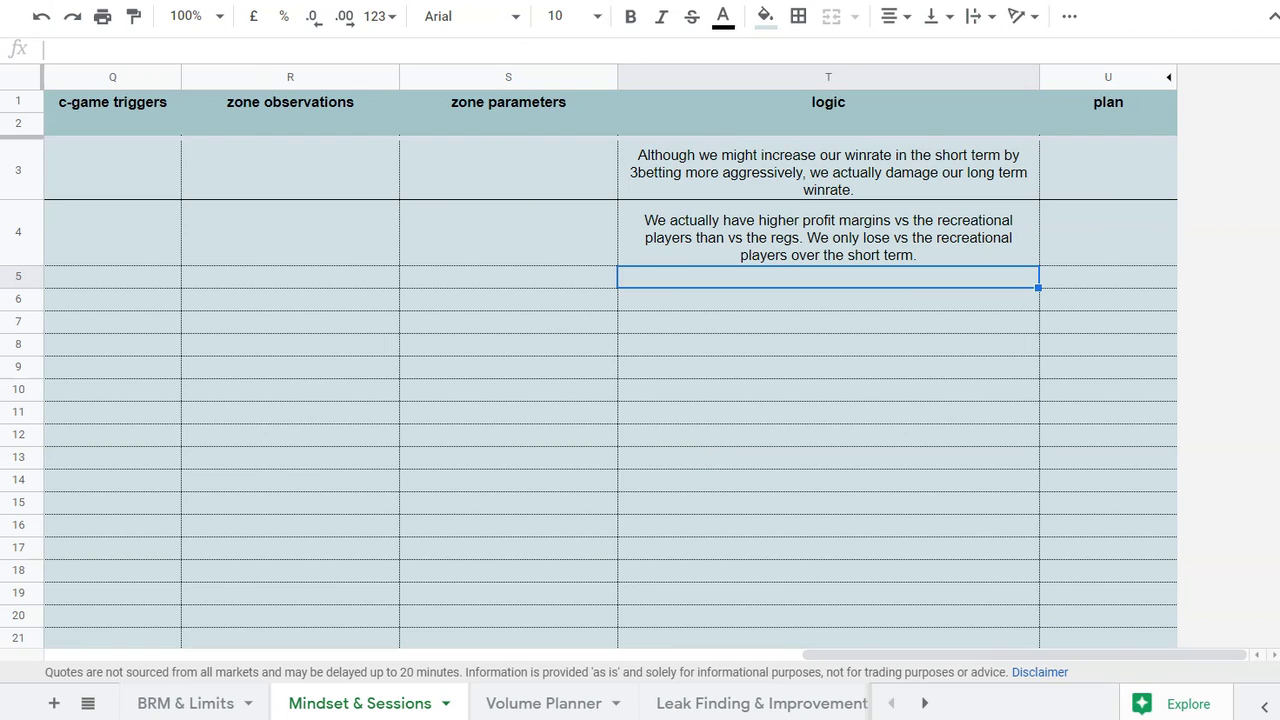
Enter "3 or more bad beats in a session" as the row 5 c-game trigger and fit the column width to it
left_click_drag(853, 655, 725, 662)
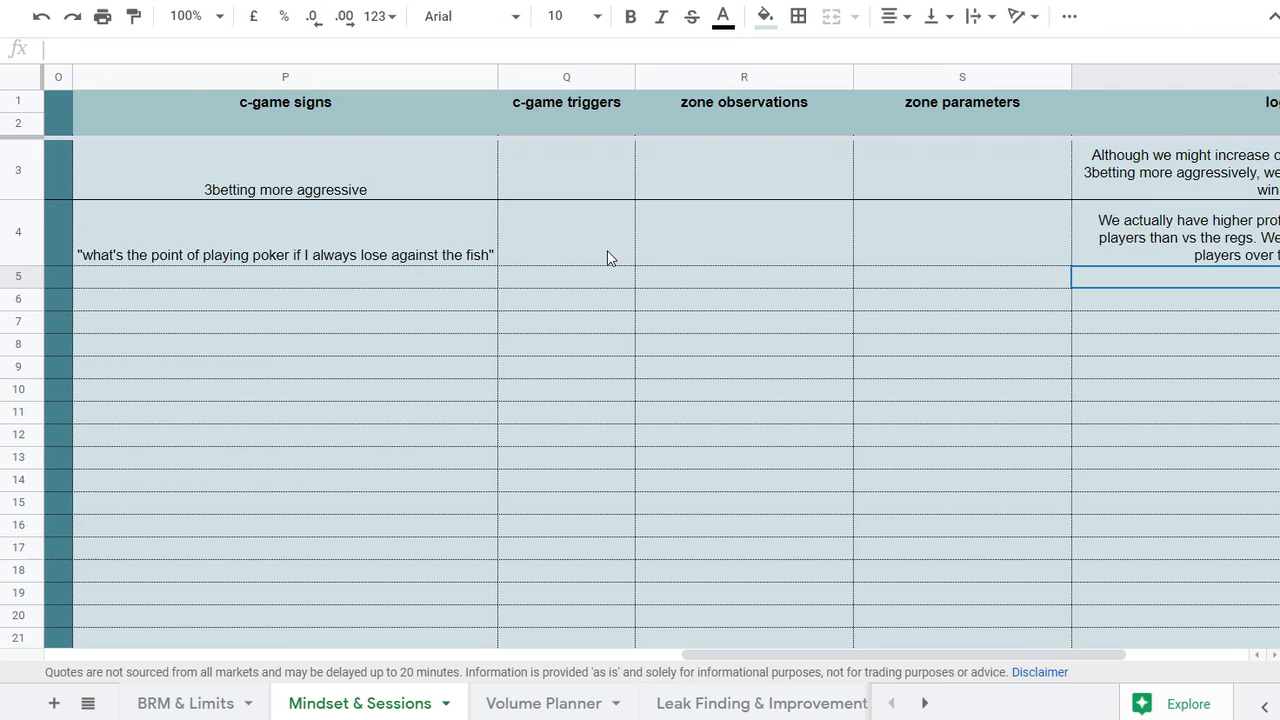
double_click(540, 275)
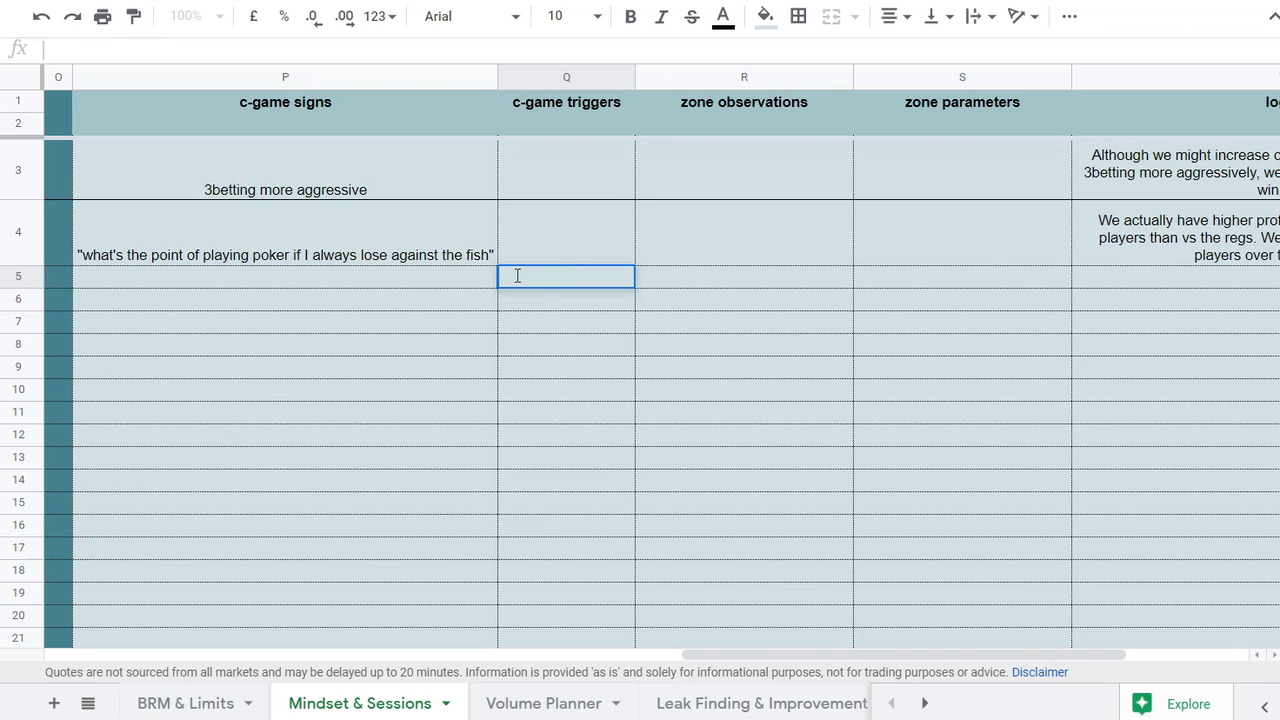
type("3 or more bad beats in a session")
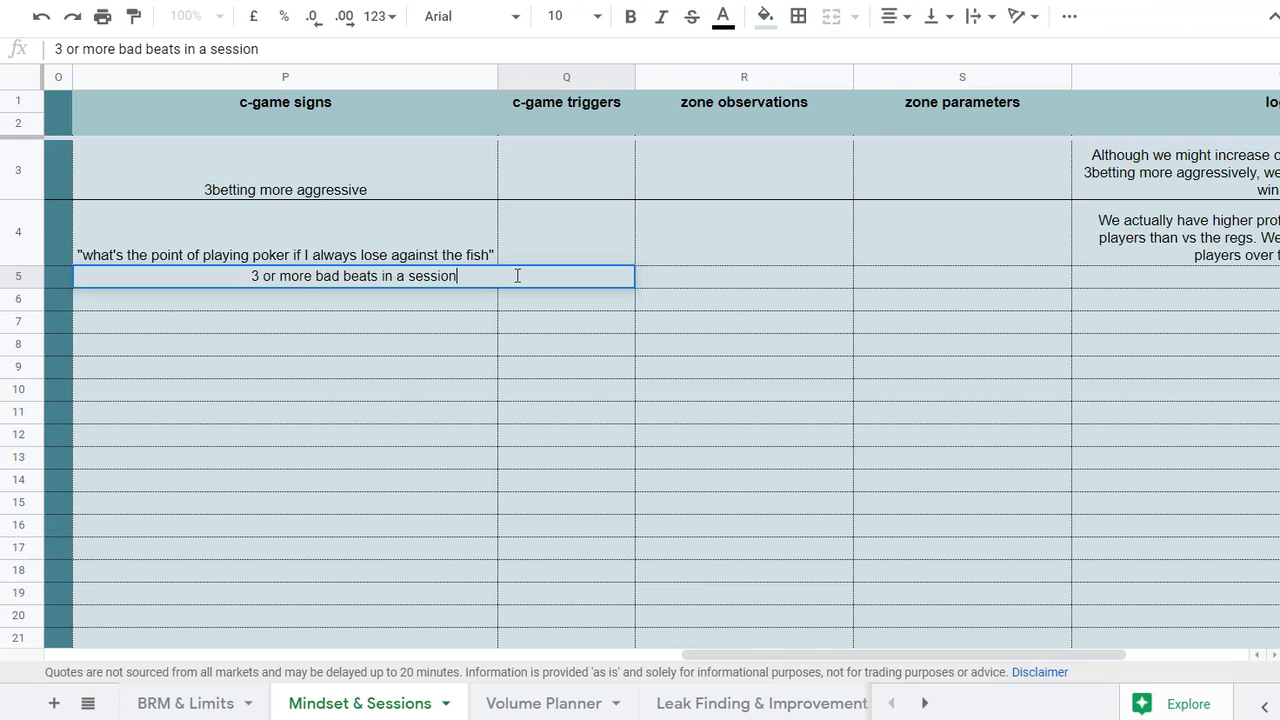
left_click(540, 342)
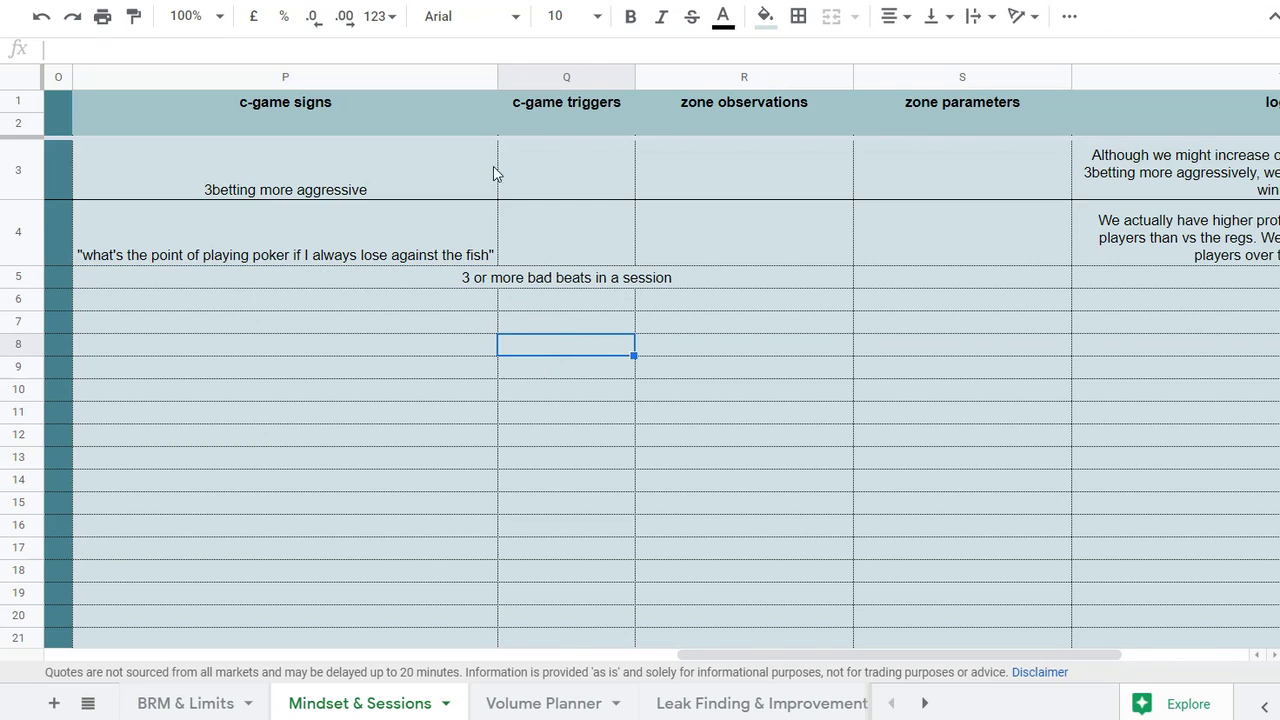
double_click(634, 77)
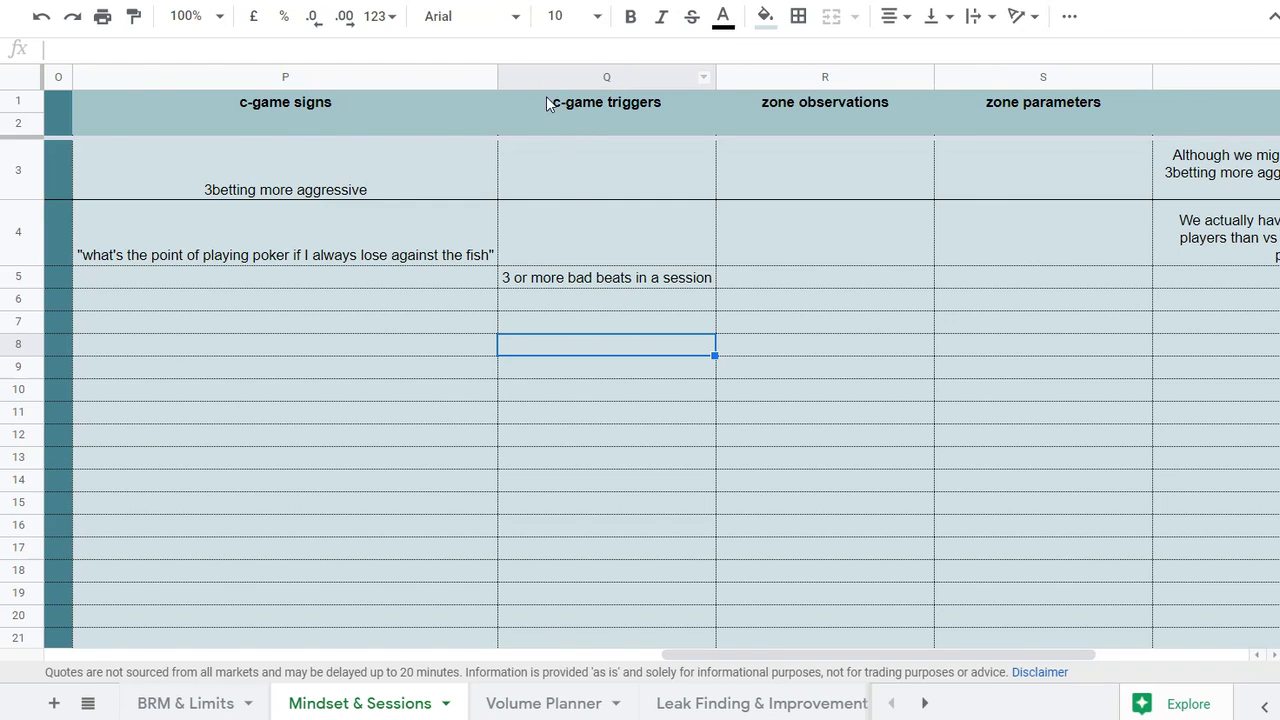
Enter "Lack of sleep causing concentration issues" as the row 6 c-game trigger and refit the column width
double_click(552, 300)
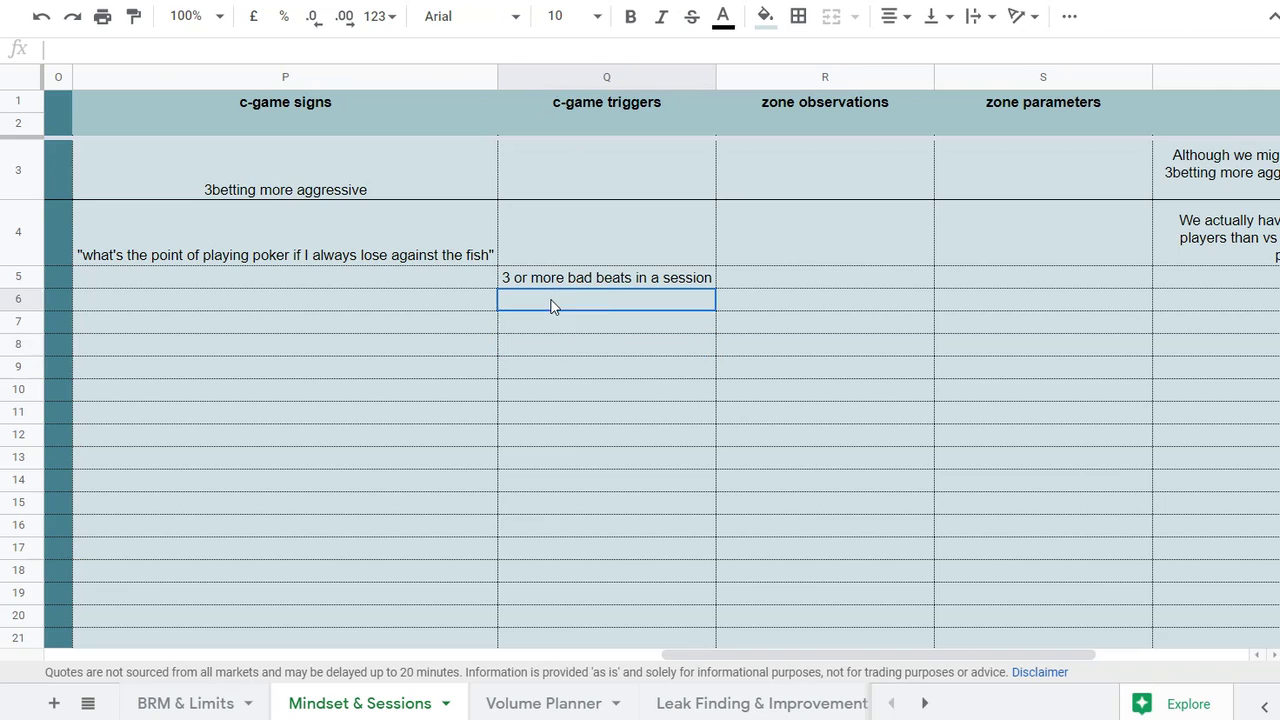
type("La")
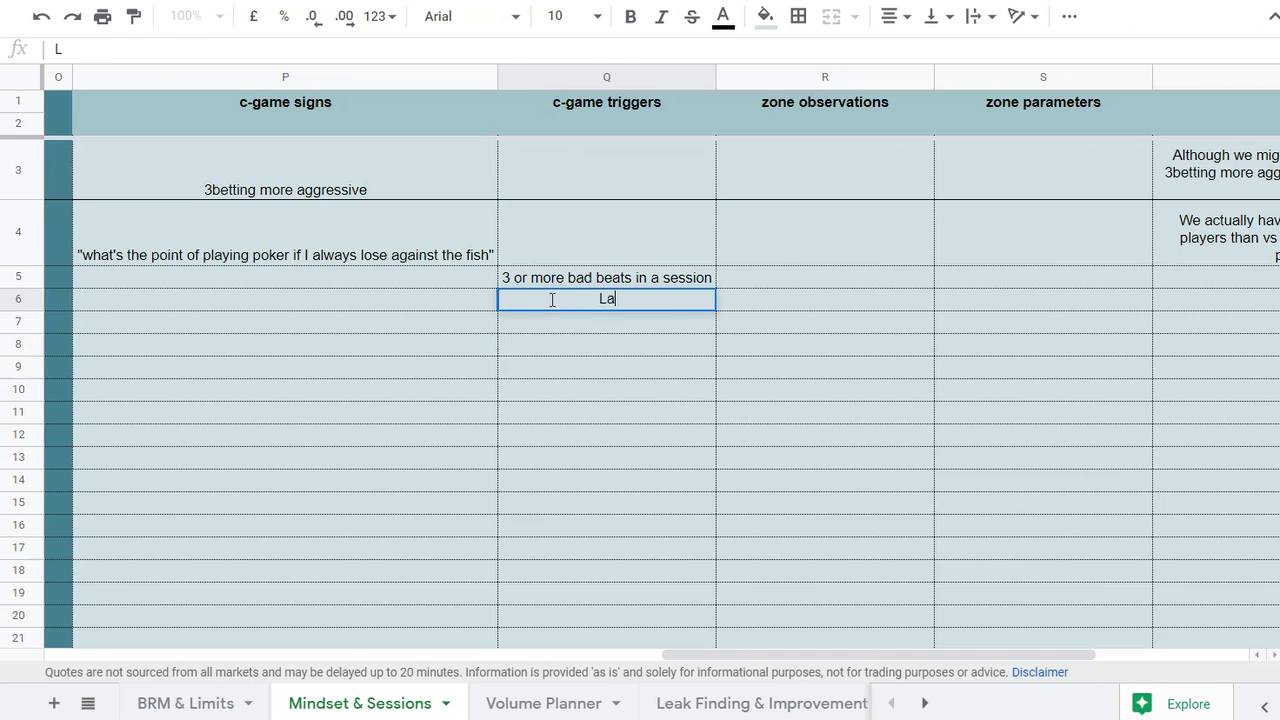
type("ck of sleep causing con")
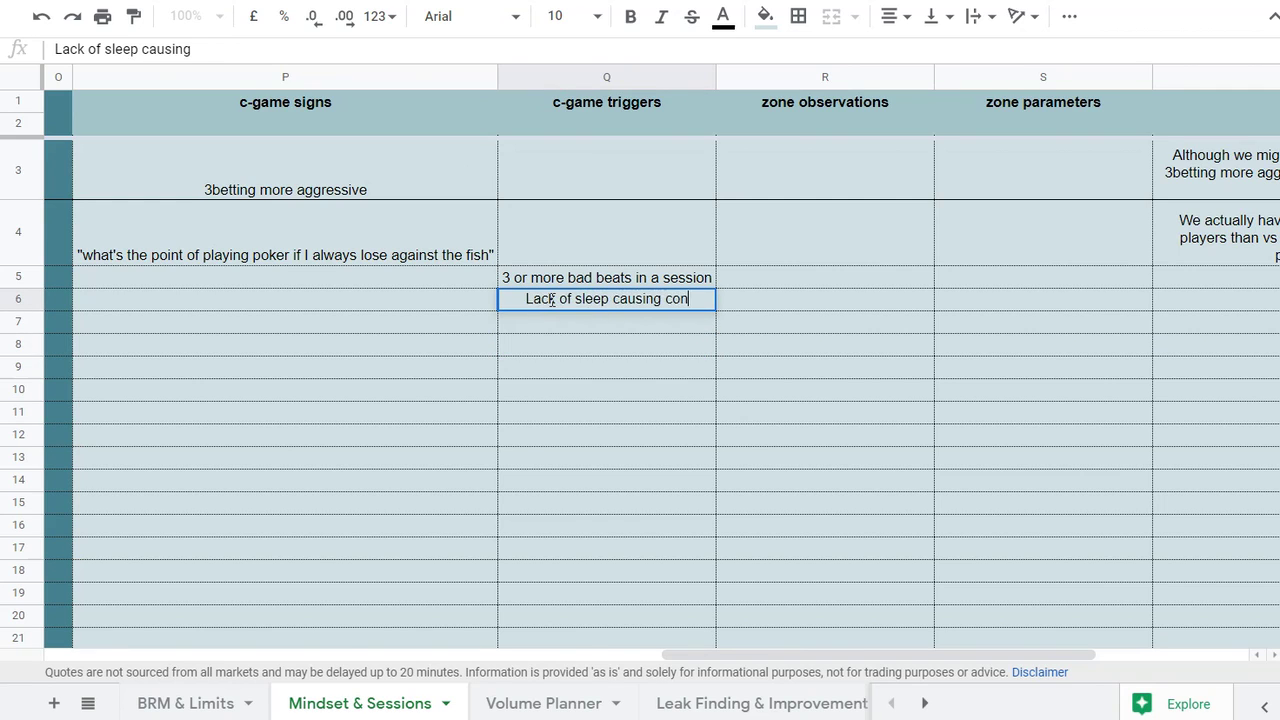
type("centration issues")
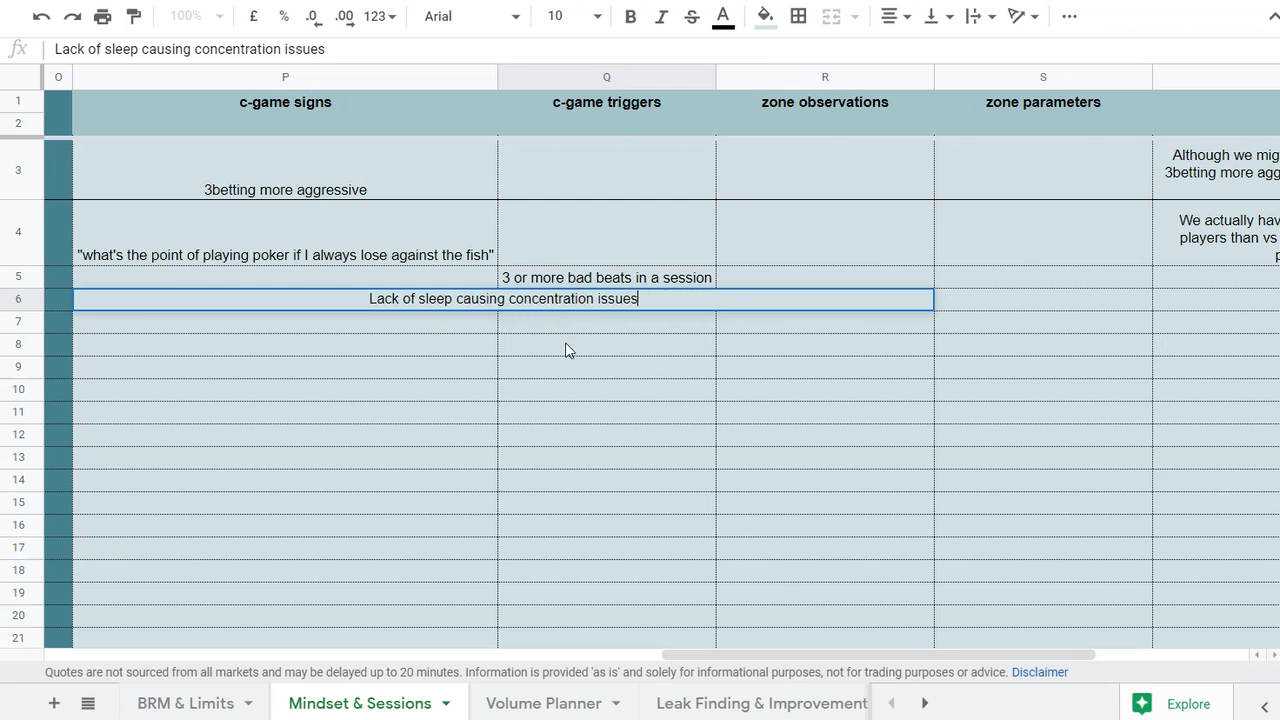
left_click(648, 360)
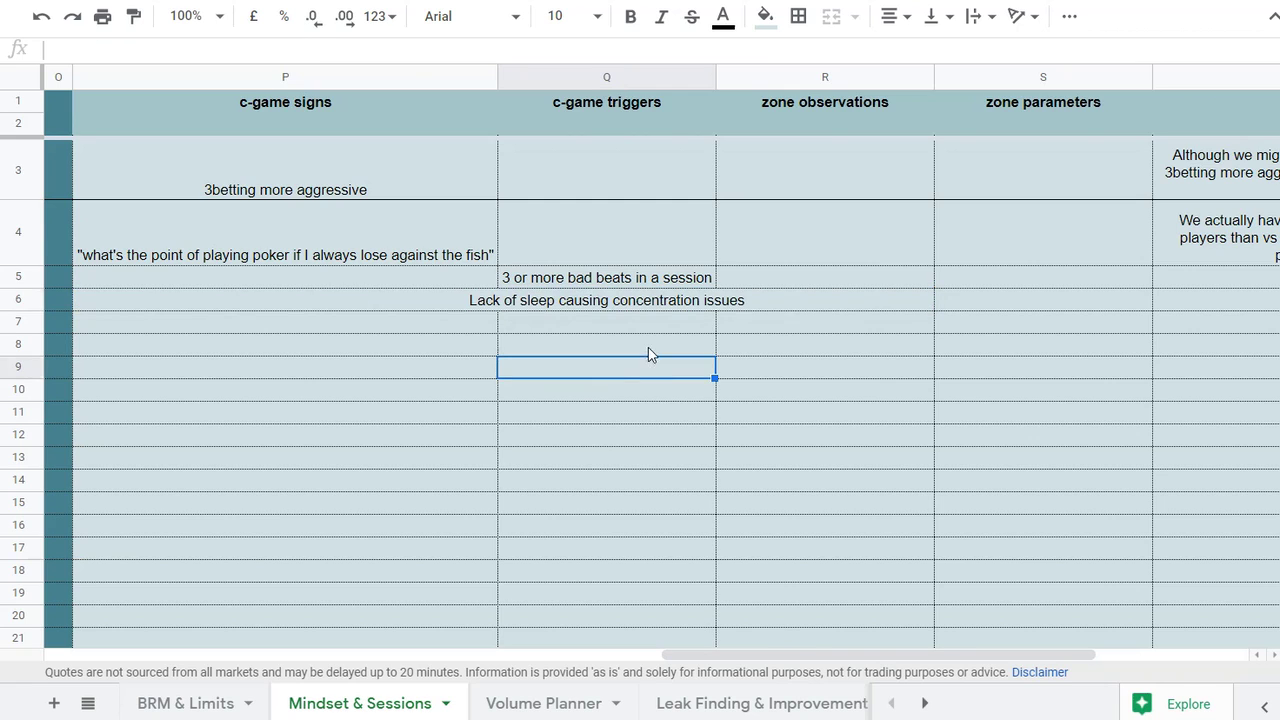
double_click(716, 77)
left_click(730, 284)
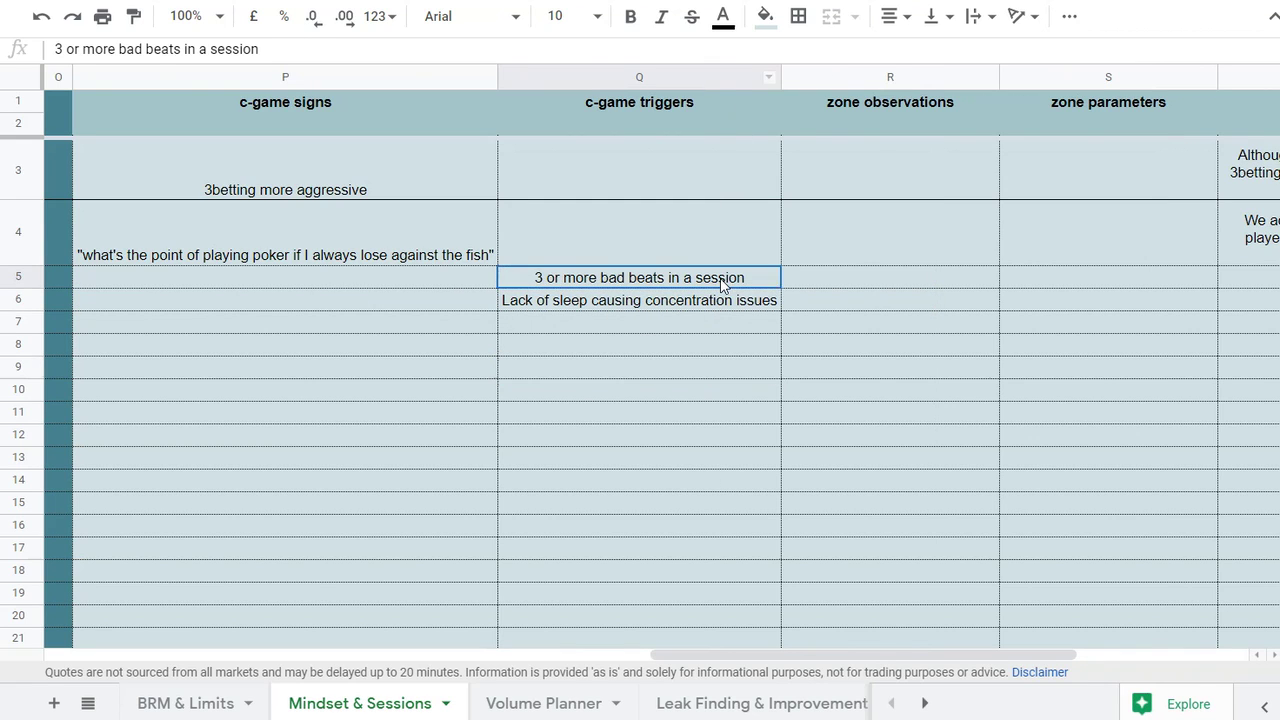
left_click(618, 305)
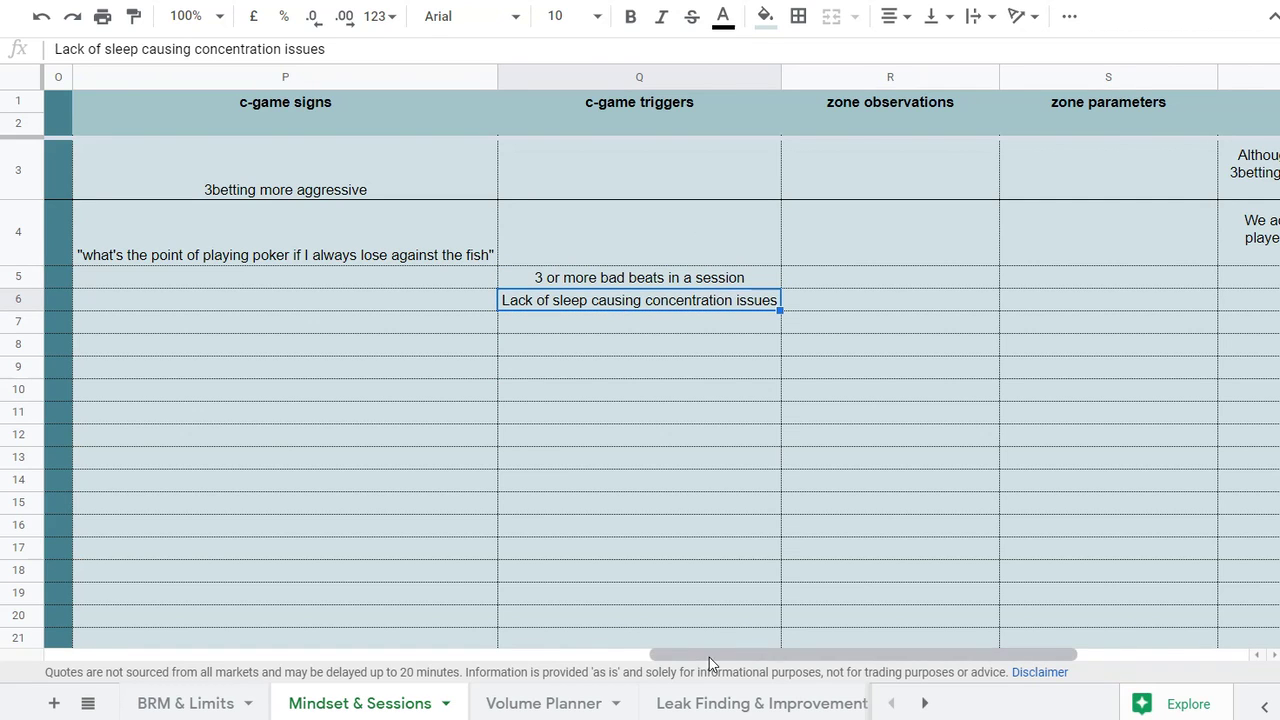
Begin the row 5 logic with the sentence "We know poker is a game that entails a high amount of variance."
left_click_drag(724, 654, 1014, 660)
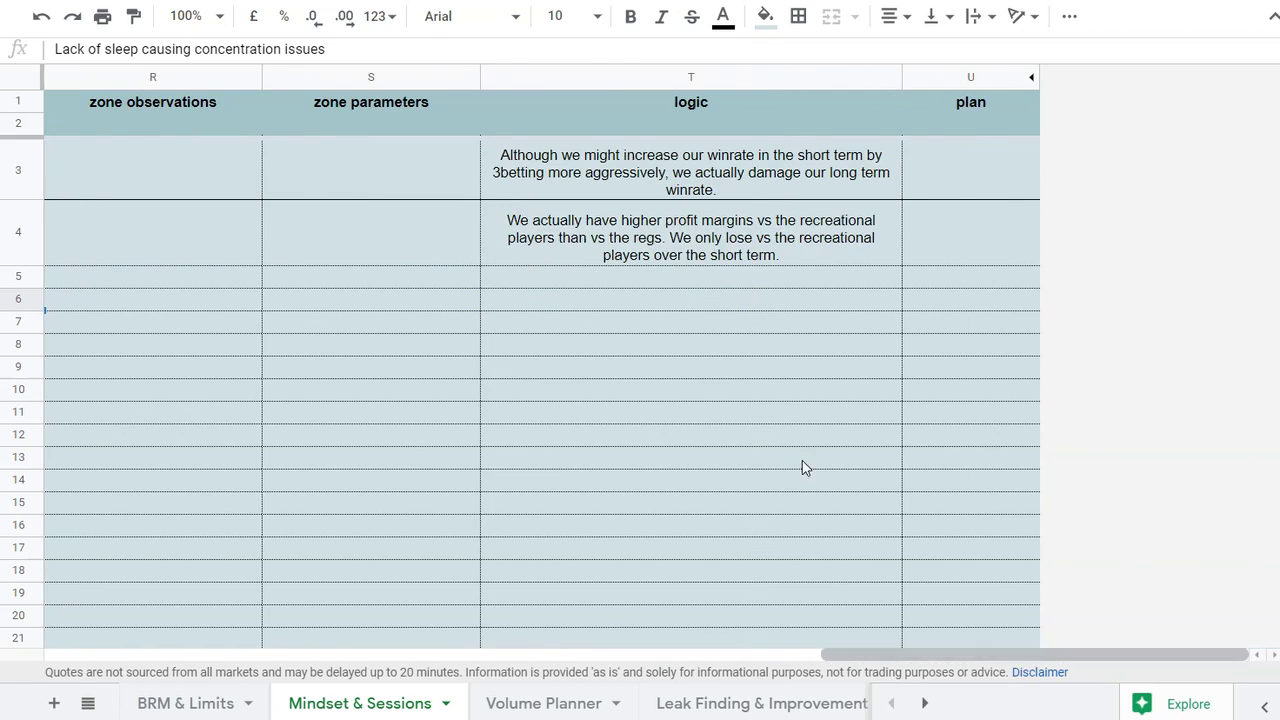
double_click(652, 276)
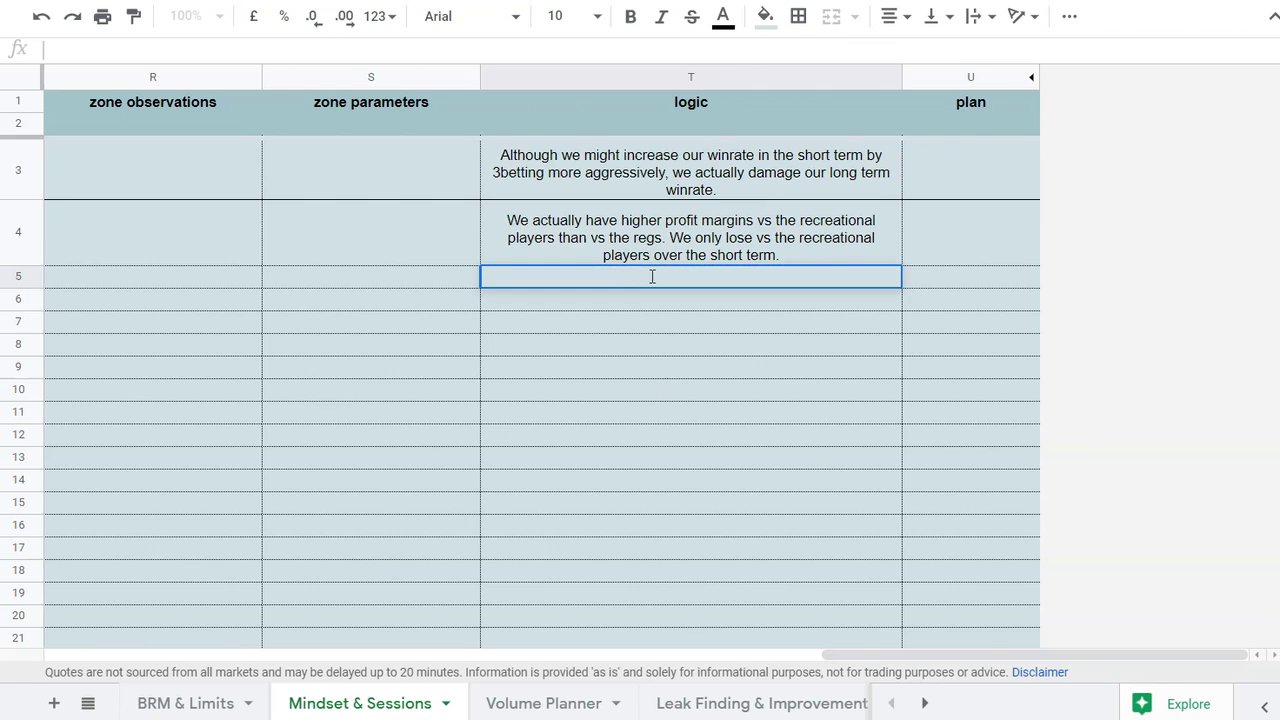
type("W")
key("BackSpace")
type("e know poker is a game that entails a hig")
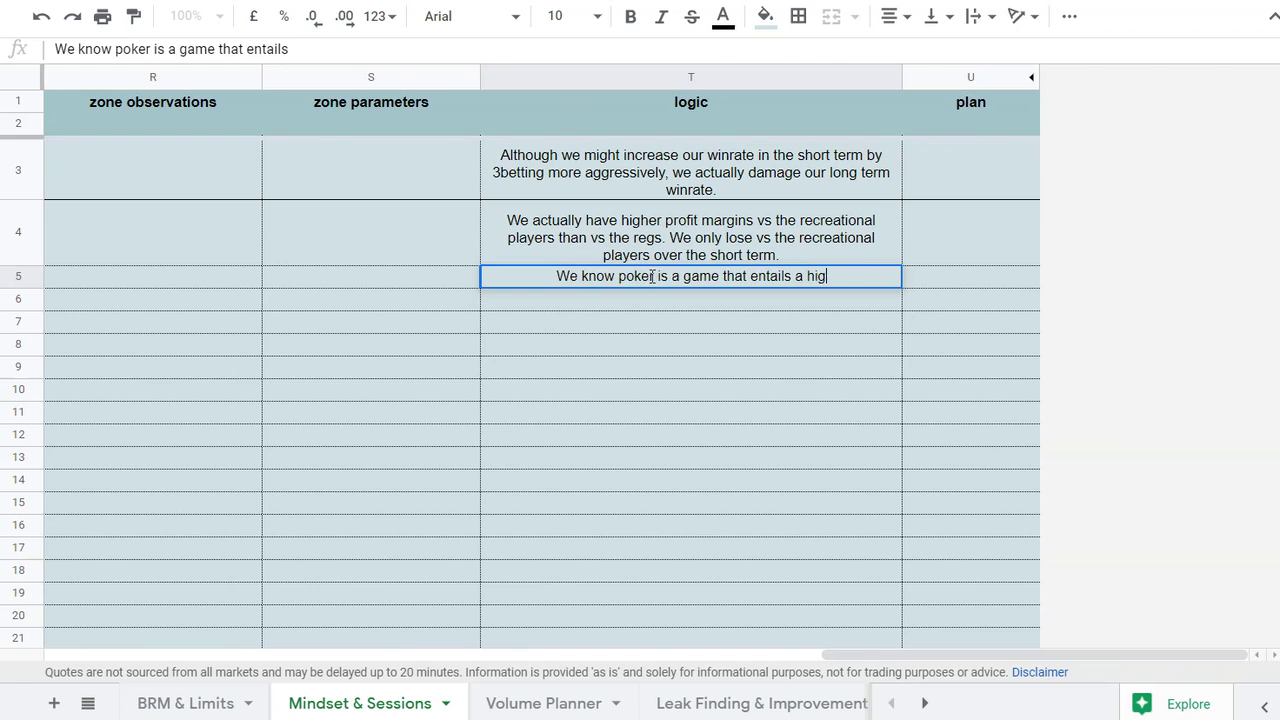
type("h amount of variance. ")
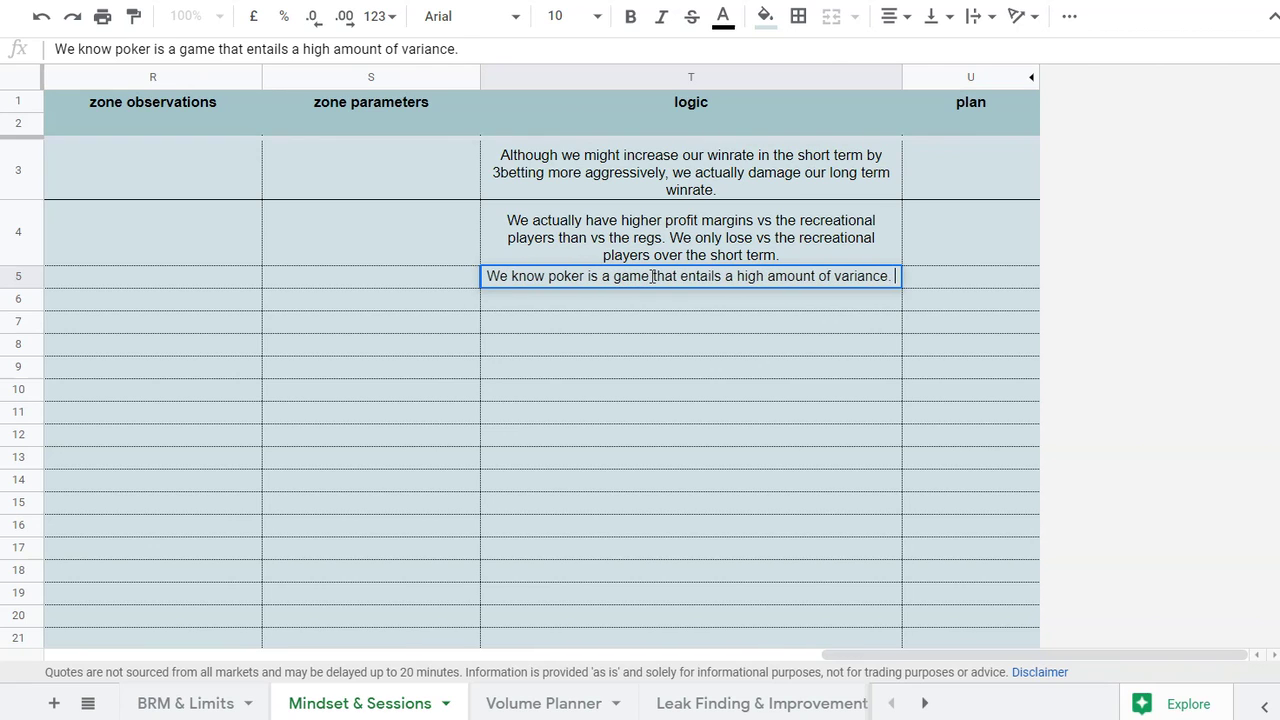
Continue the row 5 logic with "It's impossible to avoid multiple bad beats in the short term."
type("It's ")
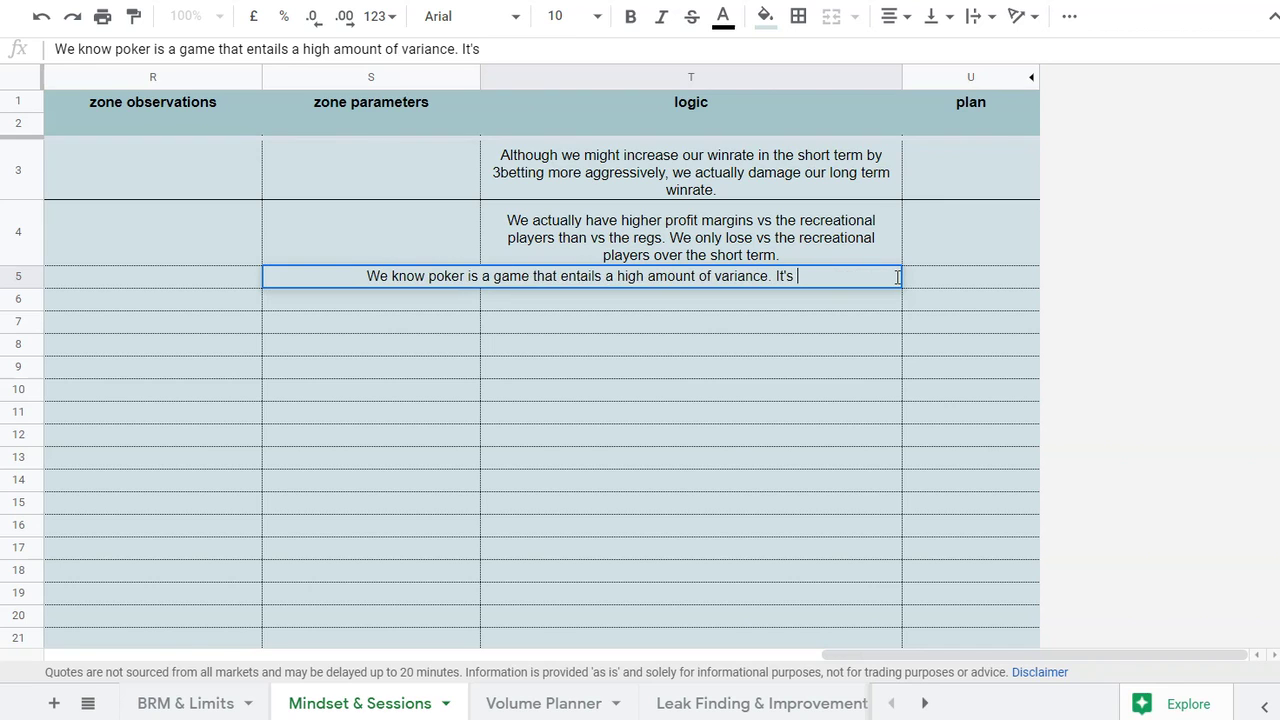
type("impossible to avoid ")
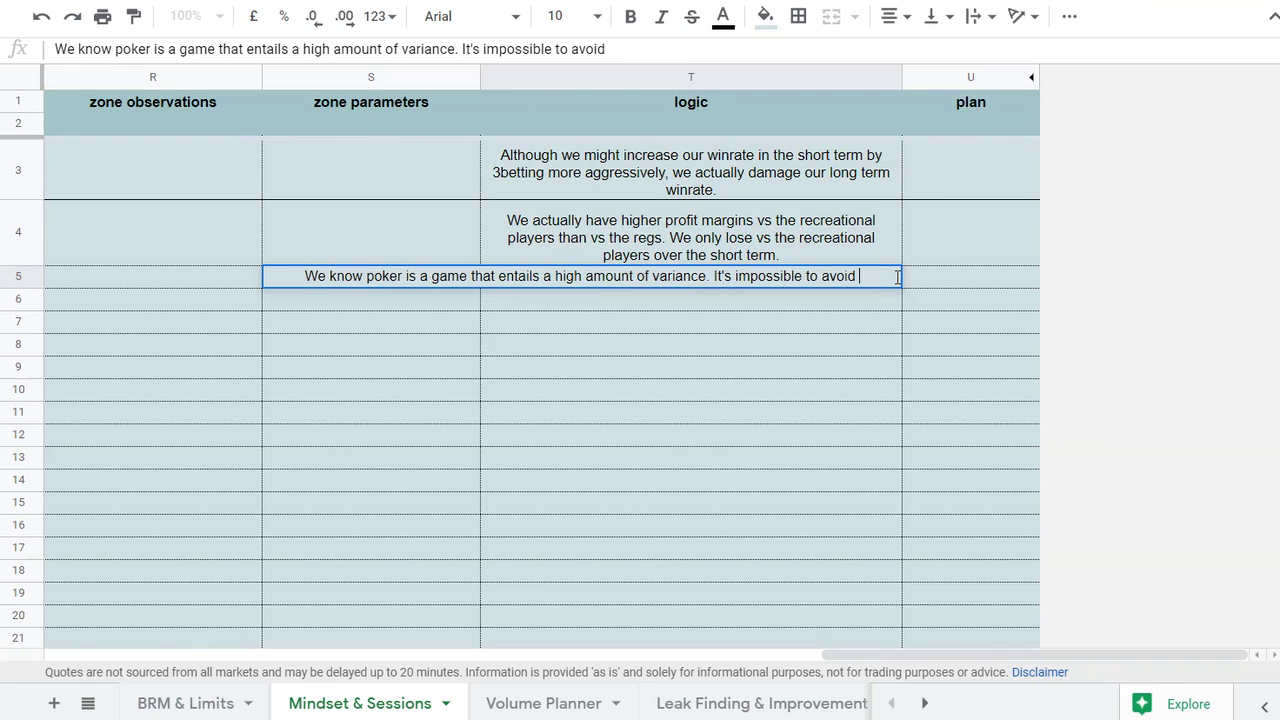
type("multiple bad ")
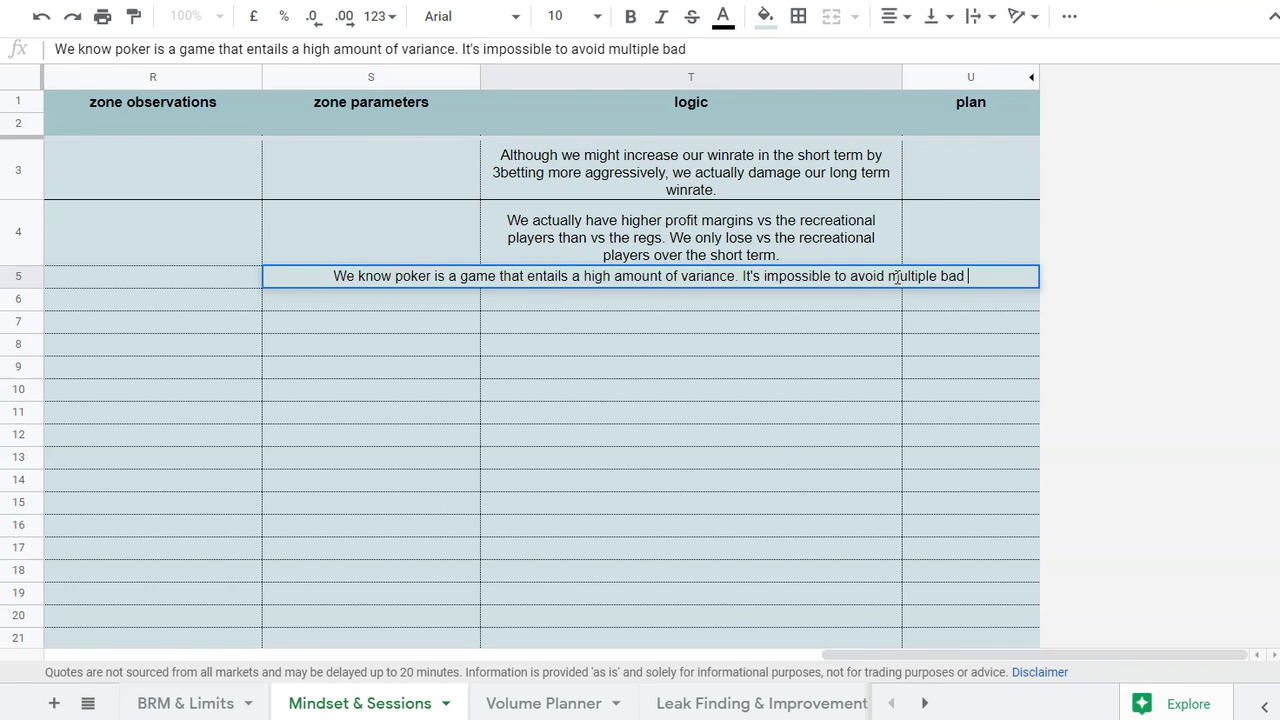
type("beats in the short t")
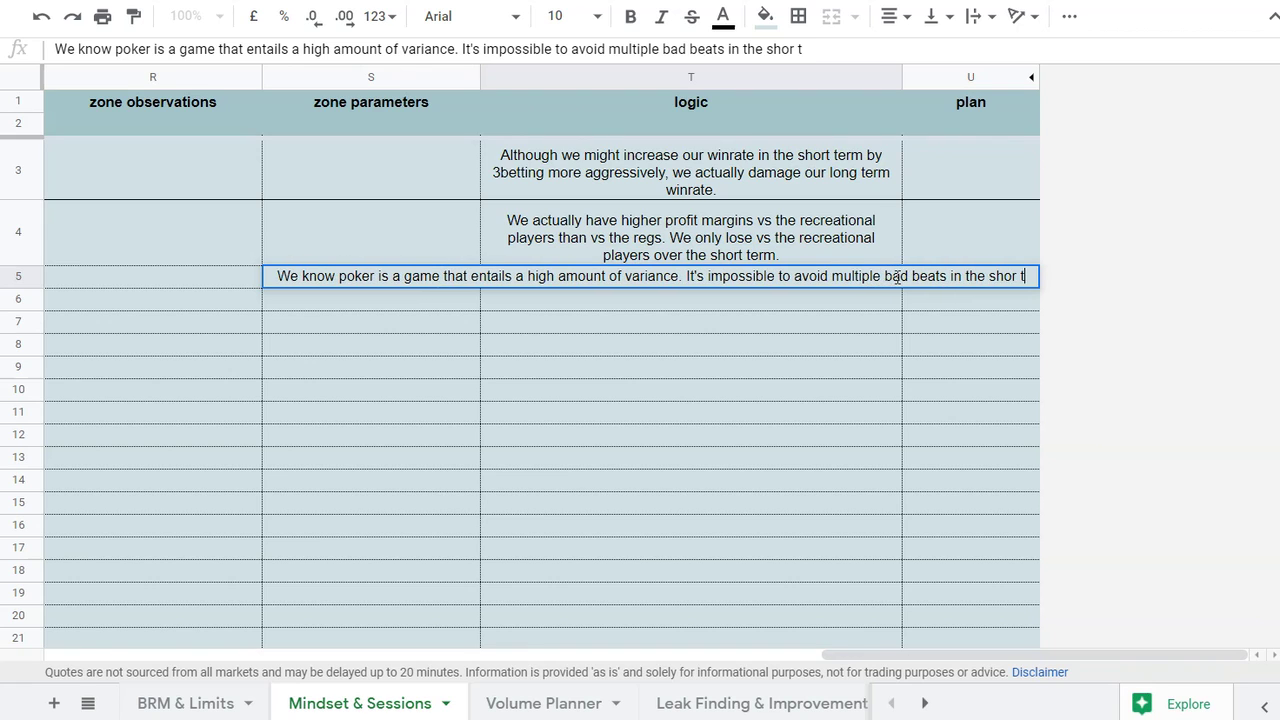
type("erm, but")
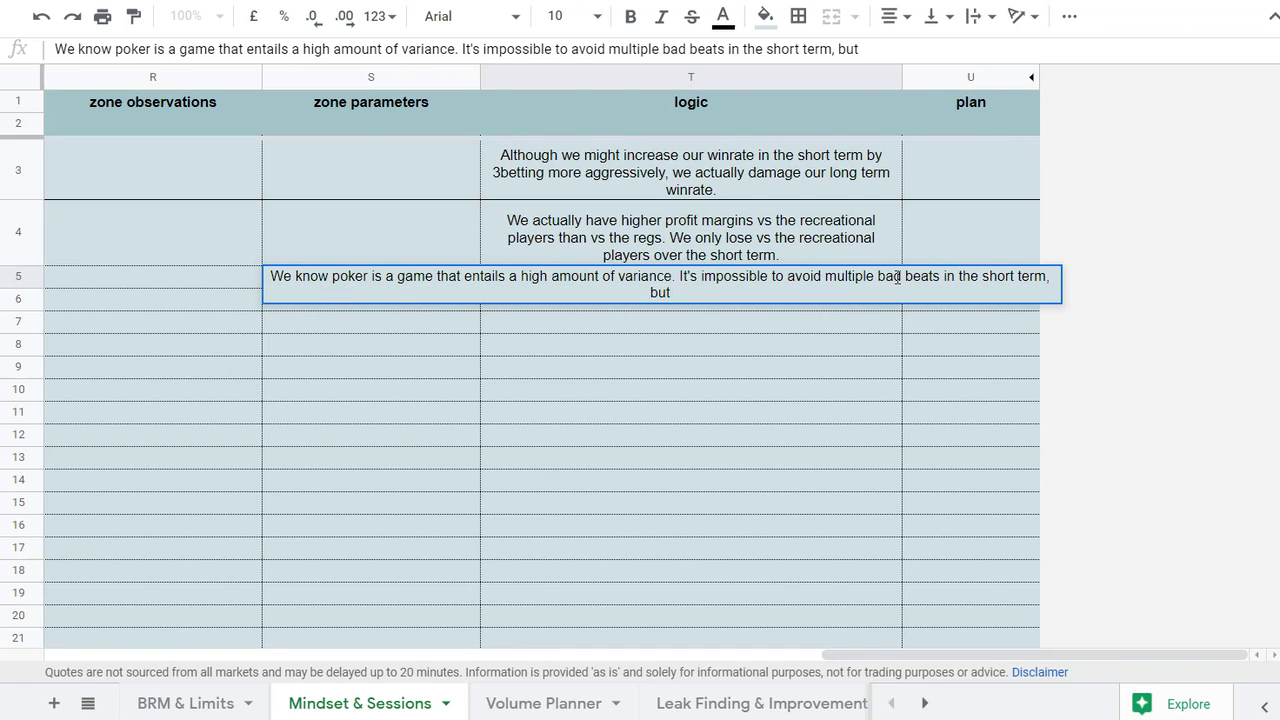
key("BackSpace")
key("BackSpace")
key("BackSpace")
key("BackSpace")
key("BackSpace")
key("BackSpace")
type(". ")
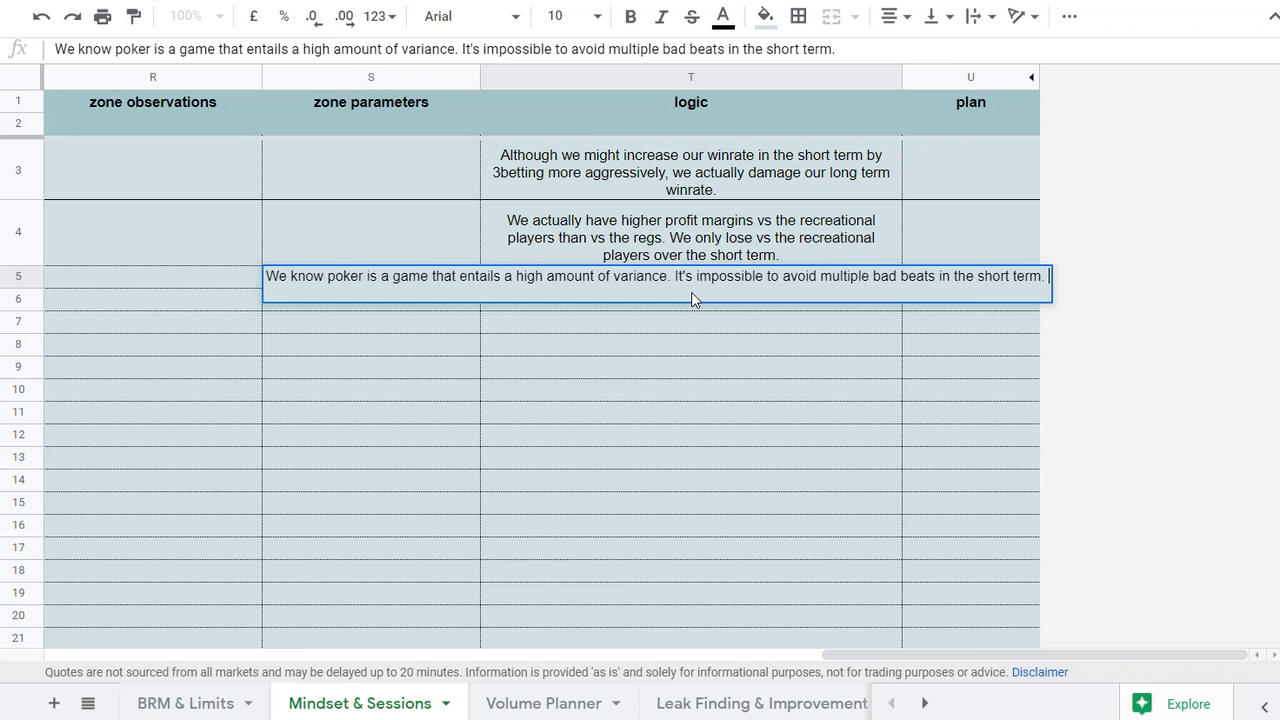
Finish the row 5 logic with "Besides, if it weren't for variance there would be a lot few fish in the playerpool."
type("Besides, if it weren't for variance there would be a lot few fish in the playerpool.")
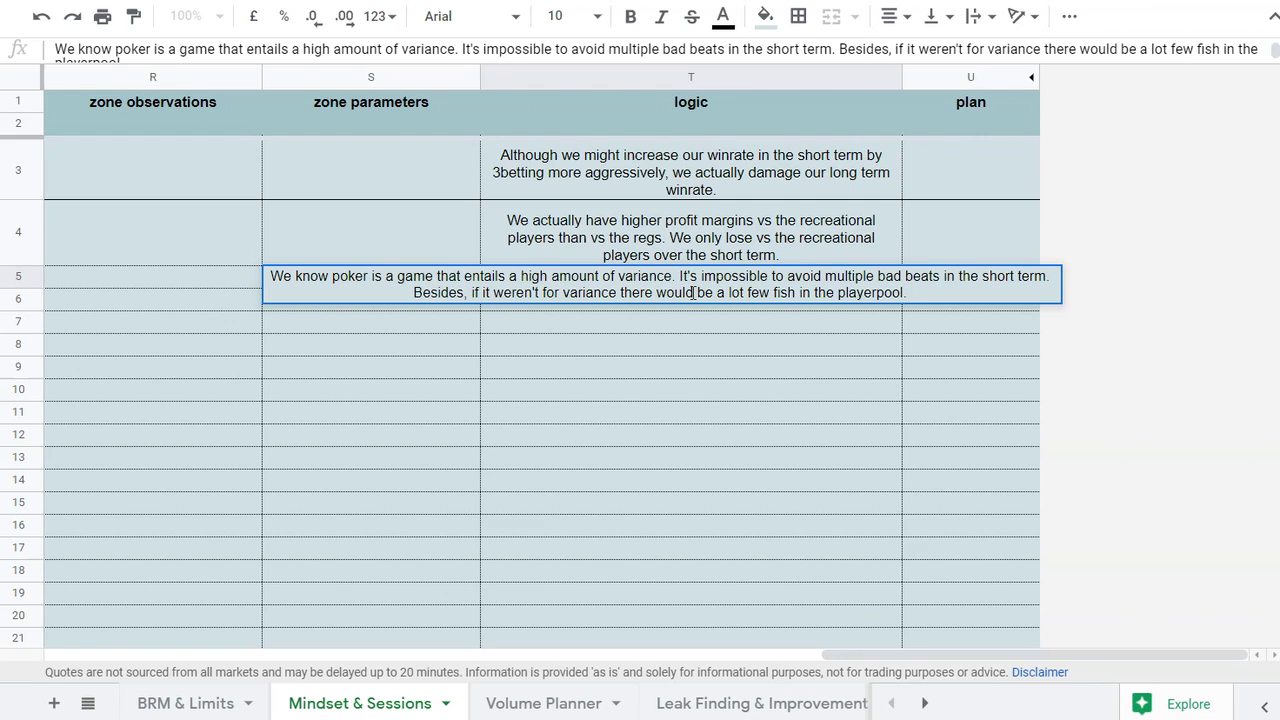
left_click(715, 345)
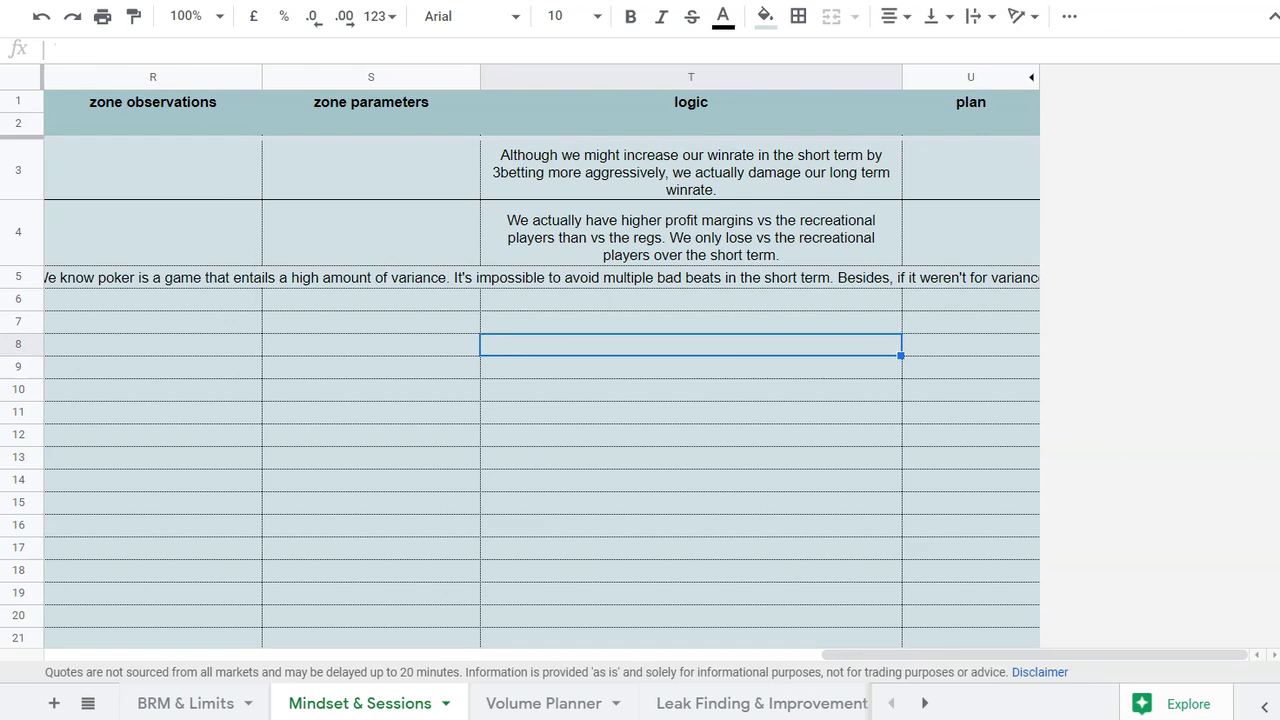
Make row 5 taller and wrap the text of its logic cell so it stays within the column
left_click_drag(849, 659, 743, 664)
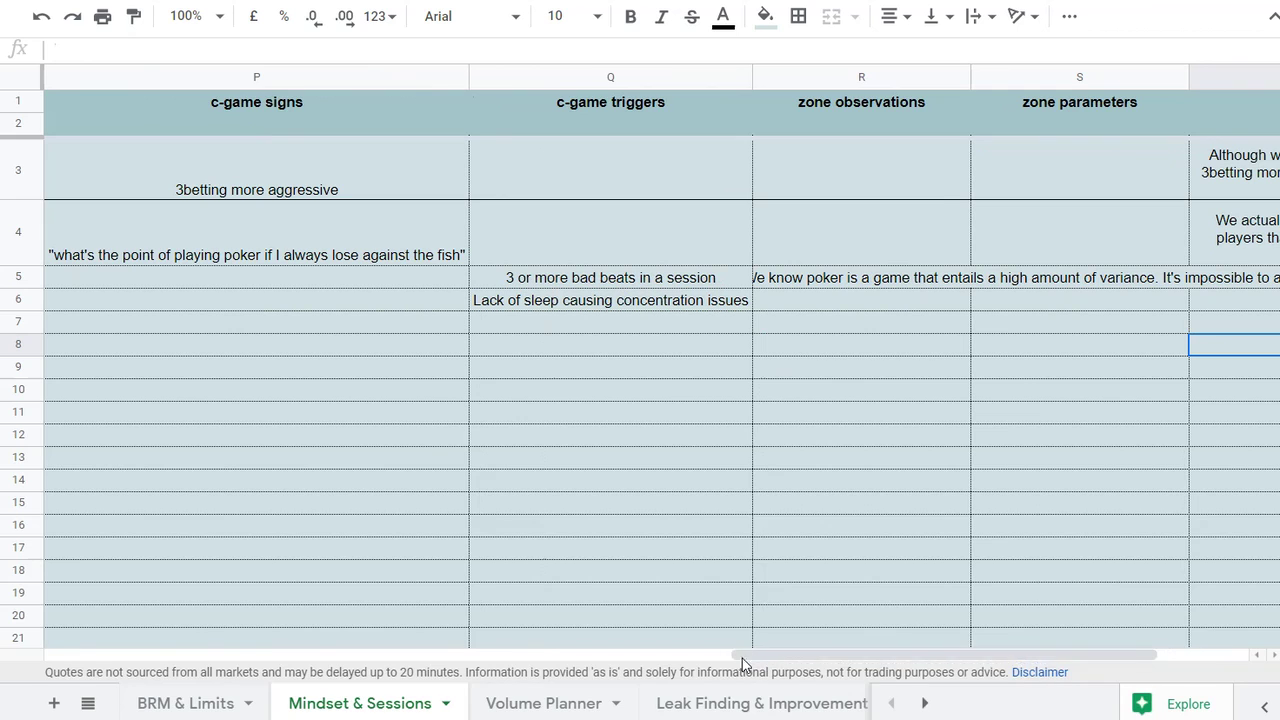
left_click_drag(18, 290, 18, 343)
left_click_drag(745, 655, 886, 655)
left_click(1070, 300)
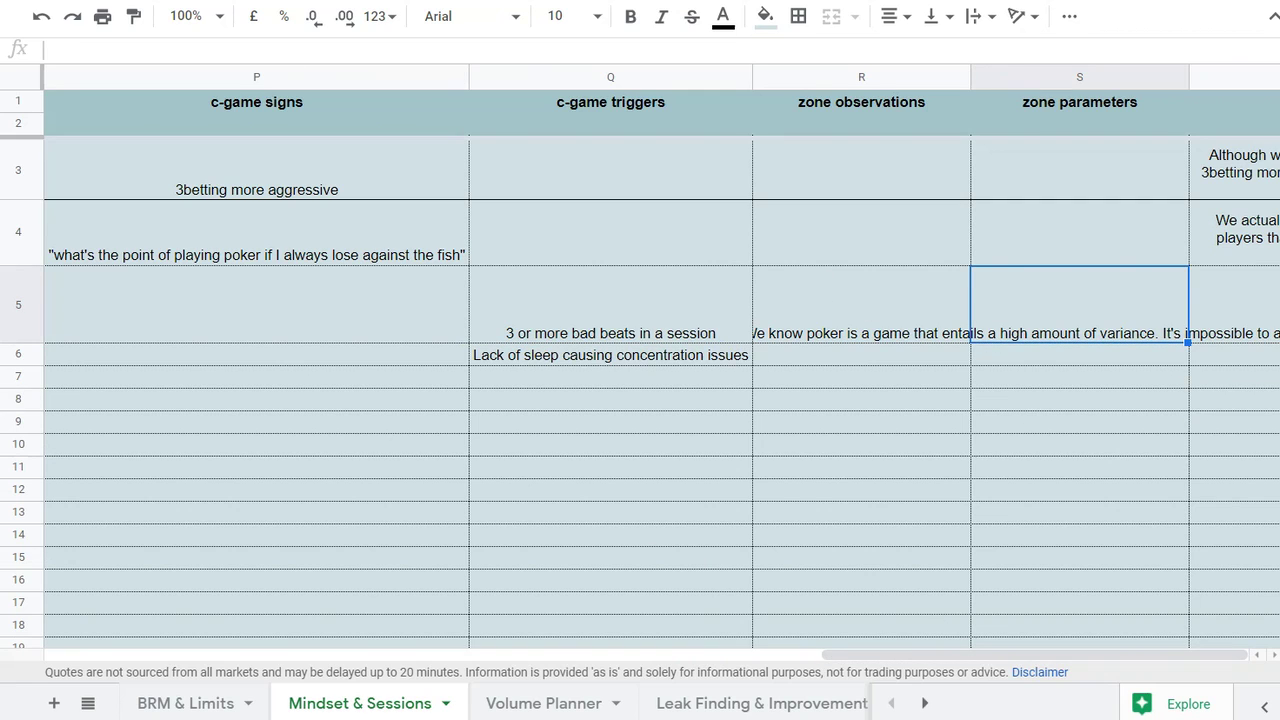
key("Right")
left_click(984, 16)
left_click(1006, 50)
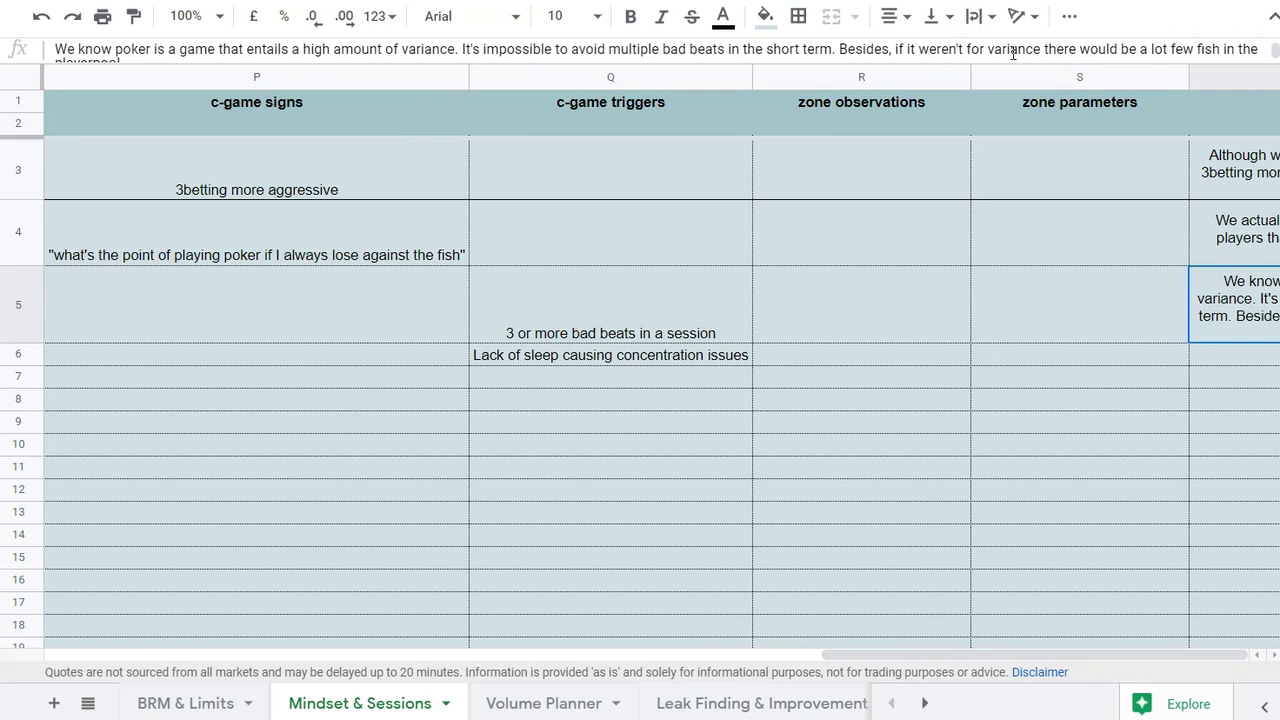
left_click(846, 380)
left_click(641, 362)
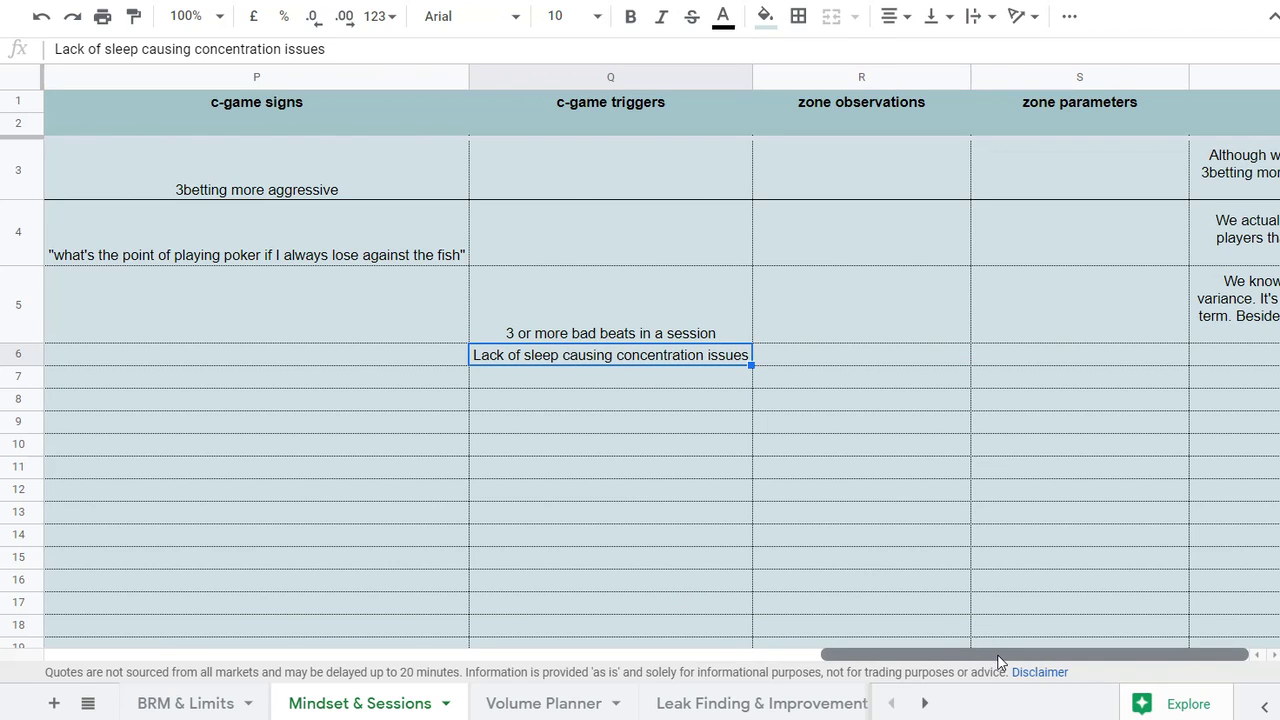
left_click(1235, 300)
left_click(665, 362)
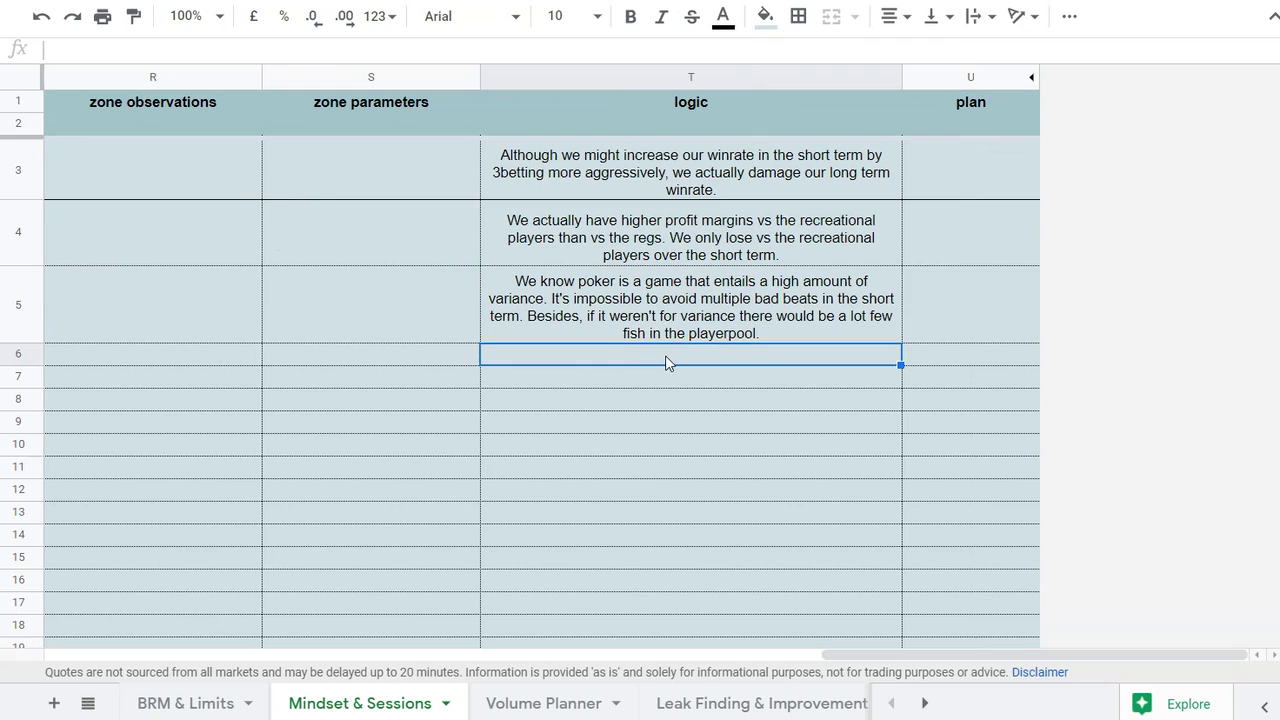
double_click(650, 360)
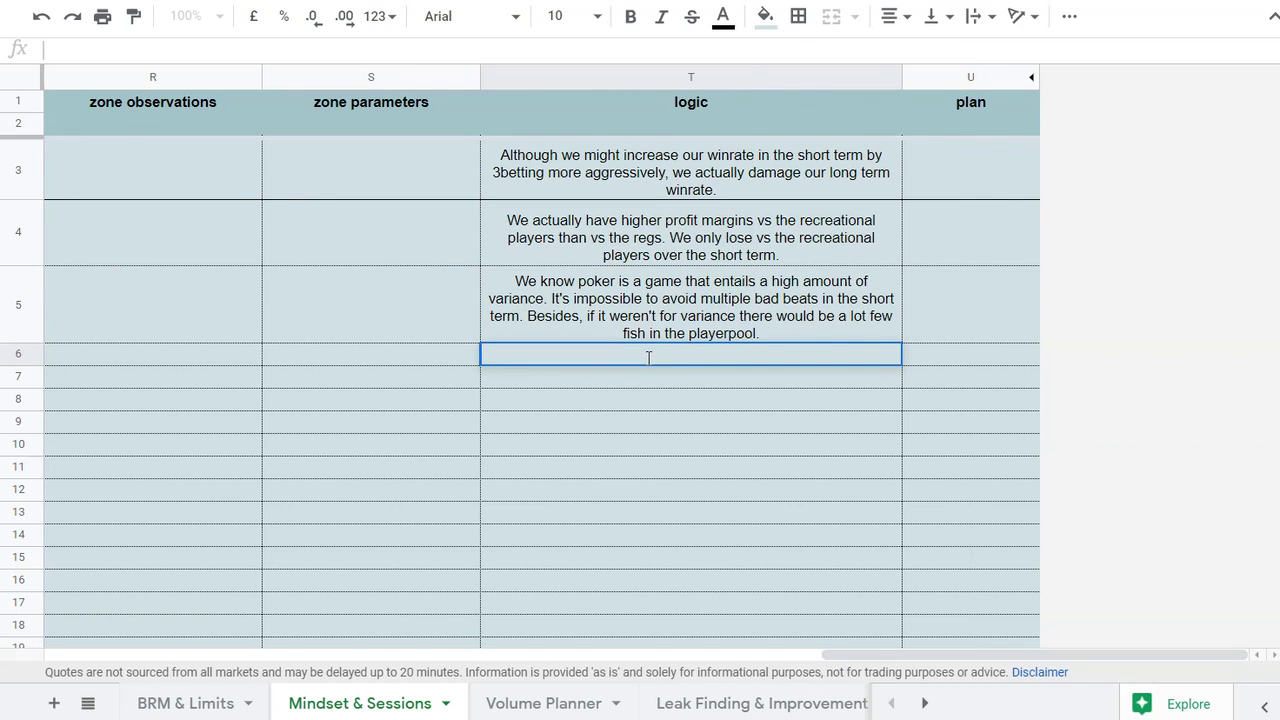
Enter "Think about a sleep schedule that ensures we get at least 7 hours sleep per night" as the row 6 plan
left_click(993, 361)
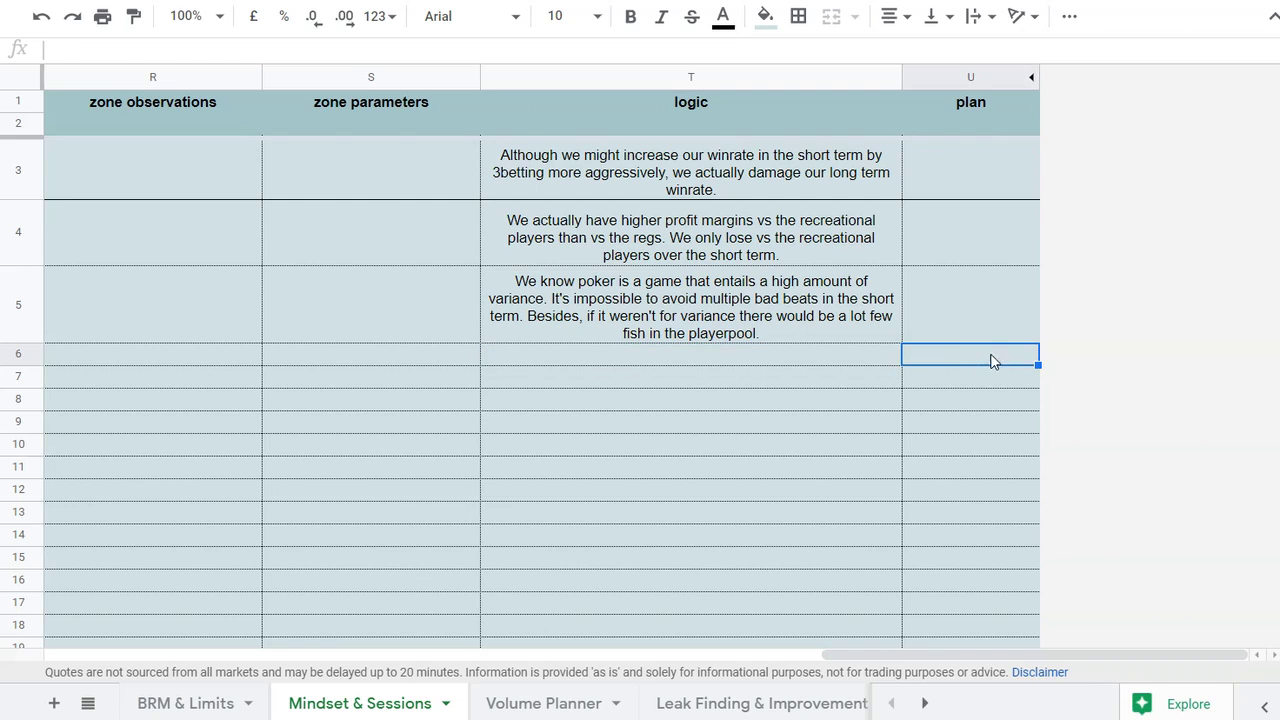
double_click(954, 356)
type("Think about a sleep schedule that ensures we get at least")
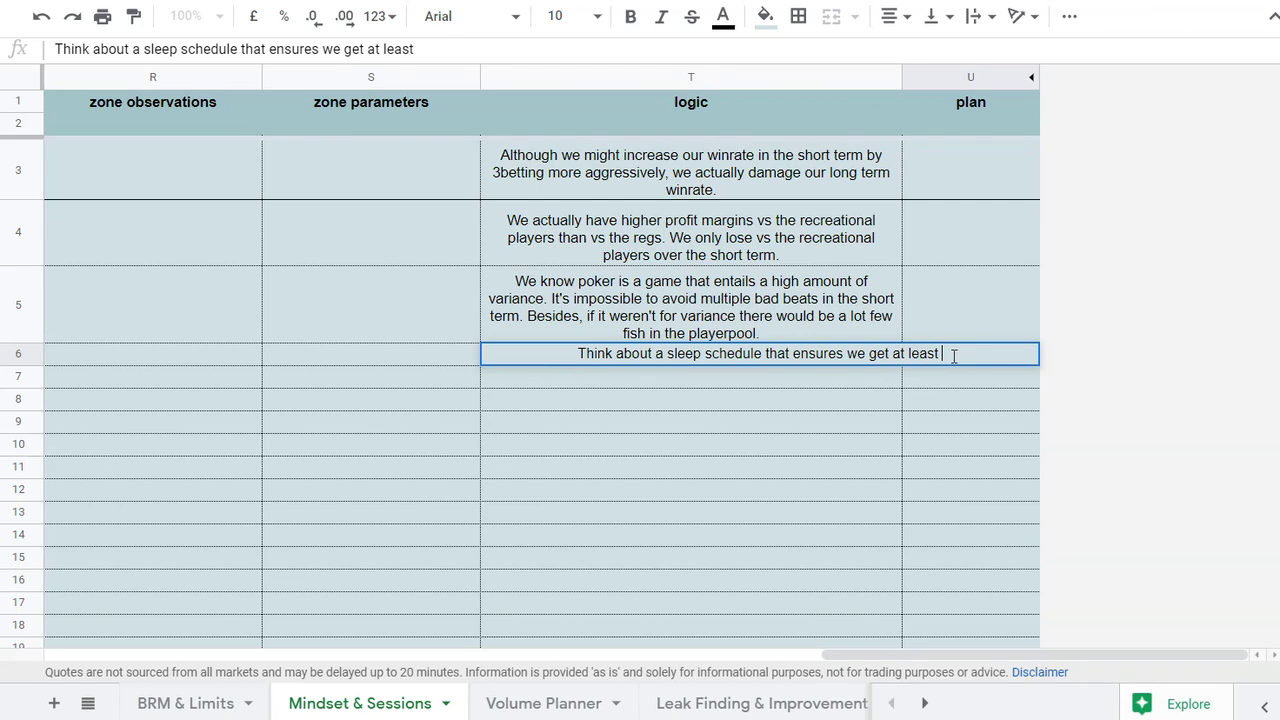
type("7 hours")
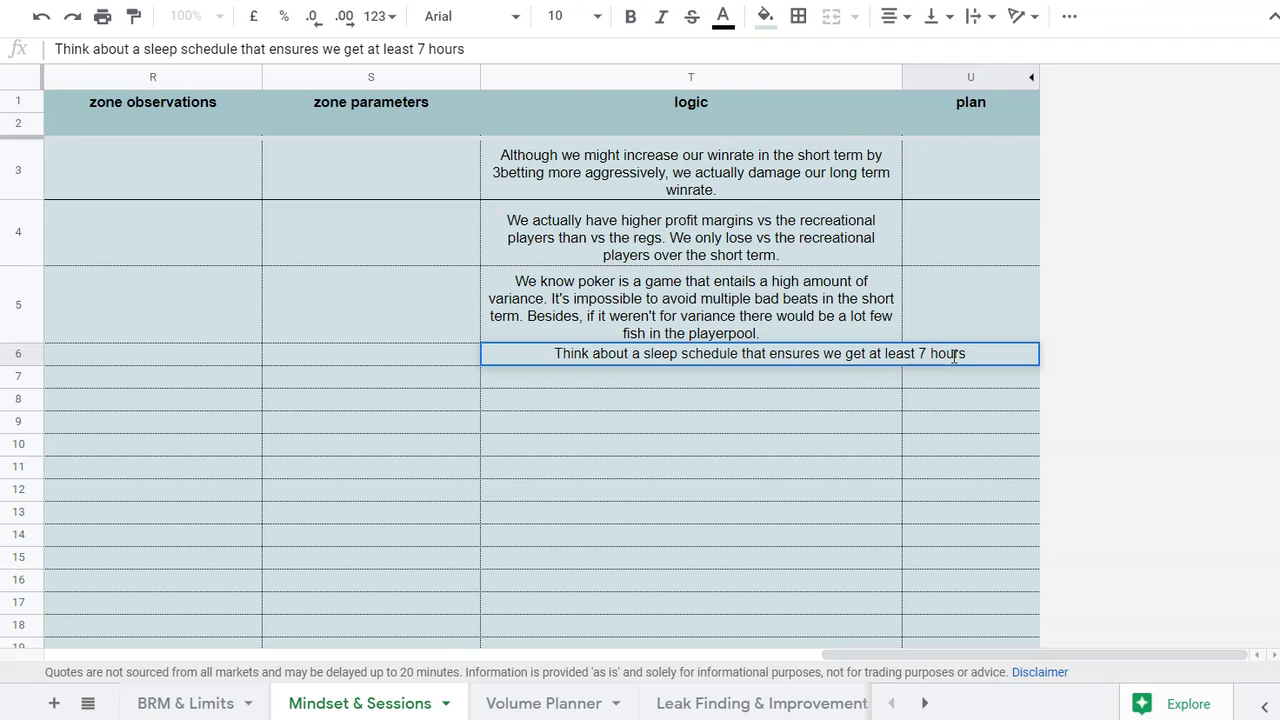
type(" sleep per night")
key("BackSpace")
Complete the row 6 plan with the sentence "Avoid playing on days when sleep deprived."
type(". Avoid playing ")
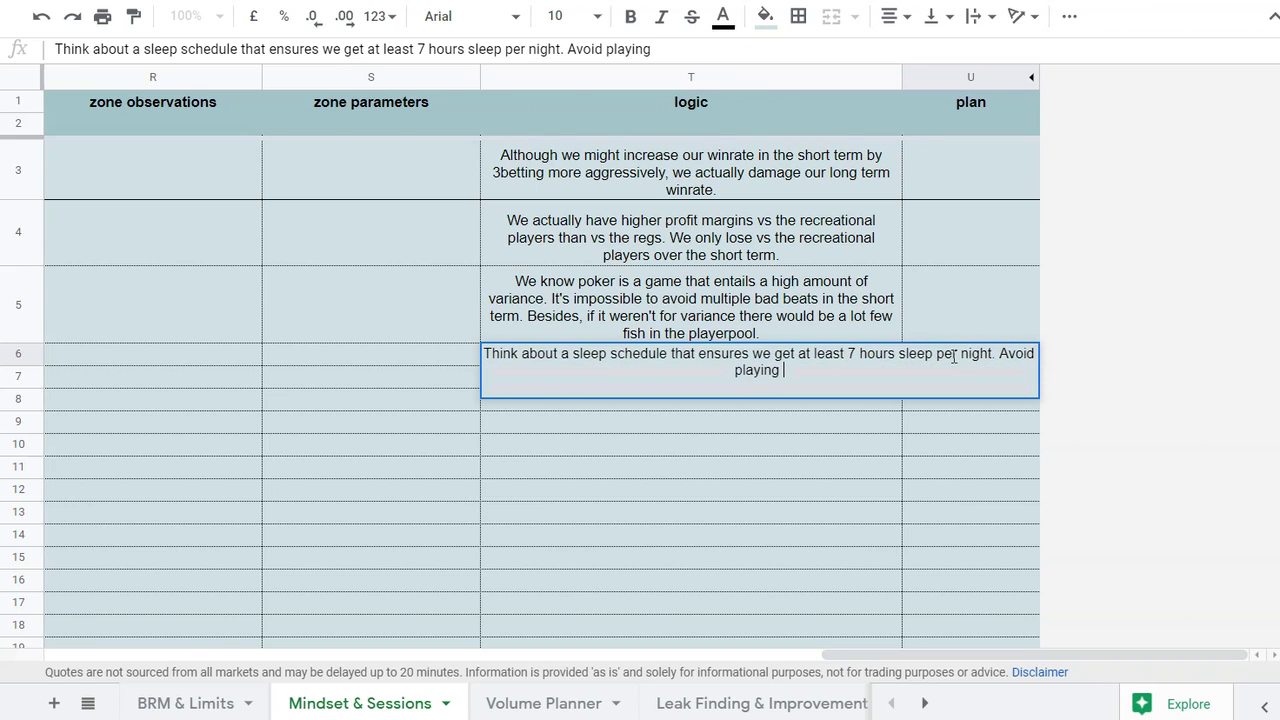
type("on days when sleep deprived.")
left_click(1001, 488)
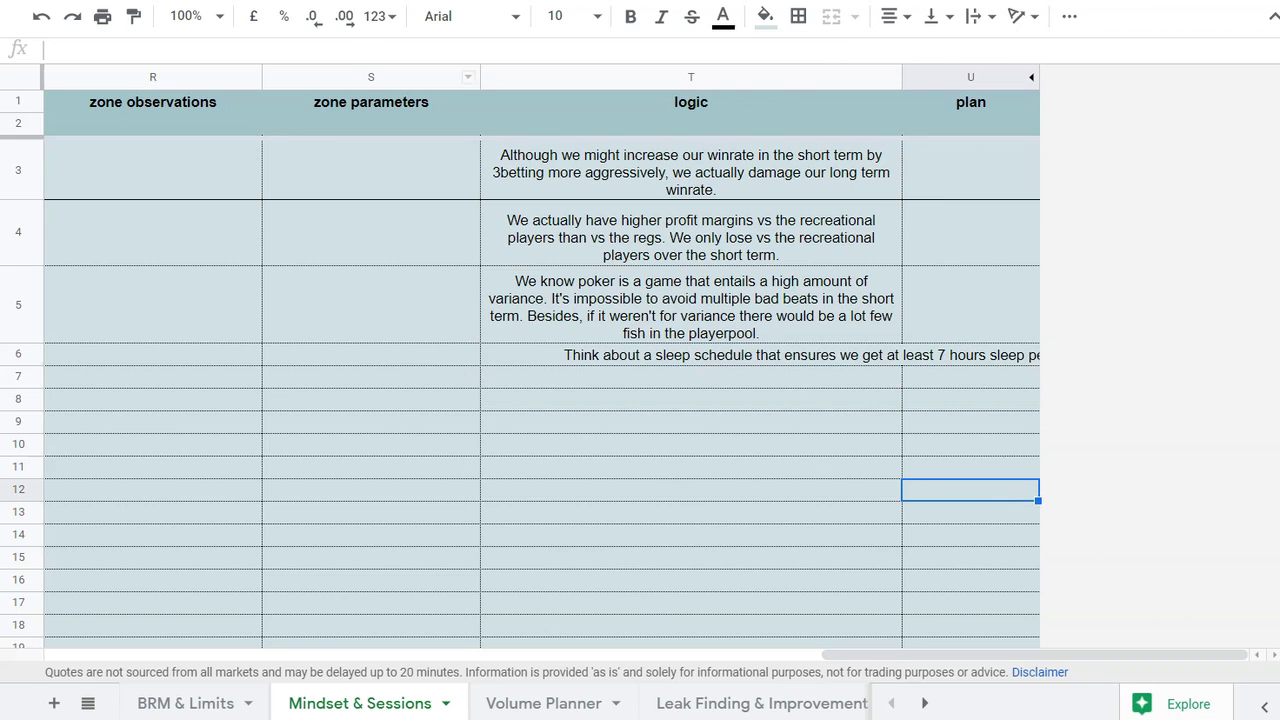
Make row 6 taller and wrap the text of its logic and plan cells
left_click_drag(23, 365, 23, 408)
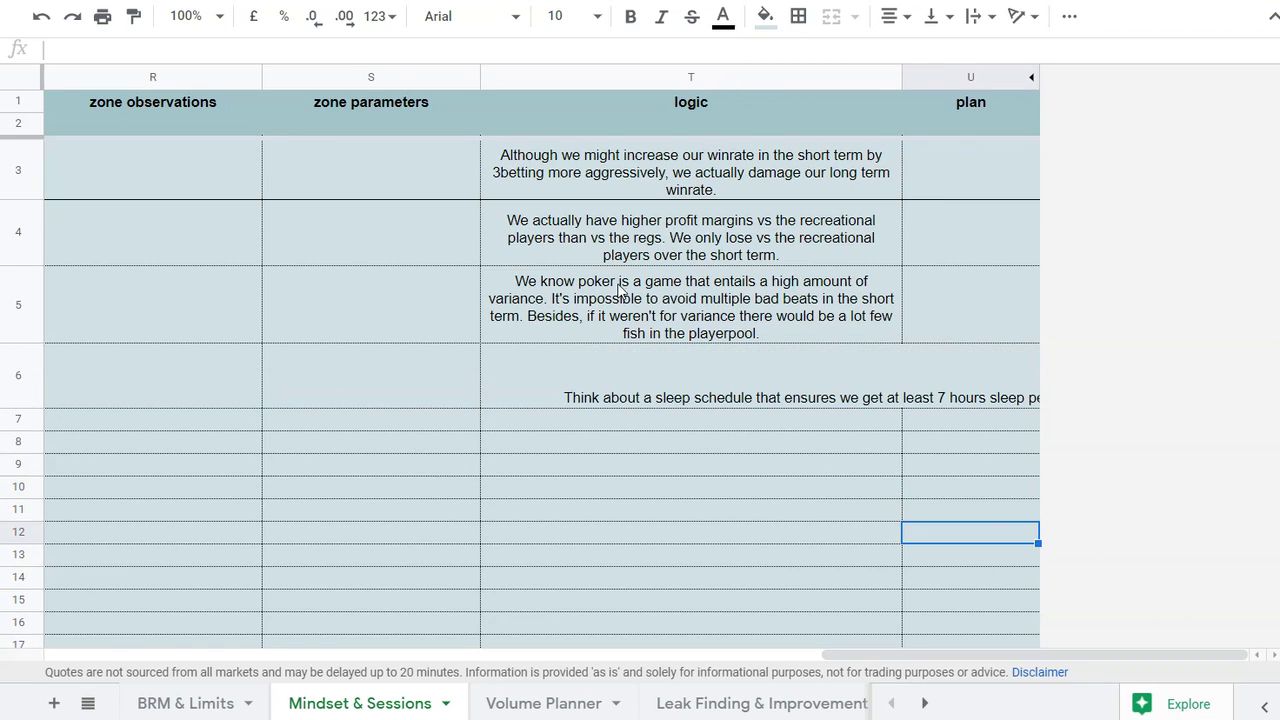
left_click(675, 371)
left_click(978, 16)
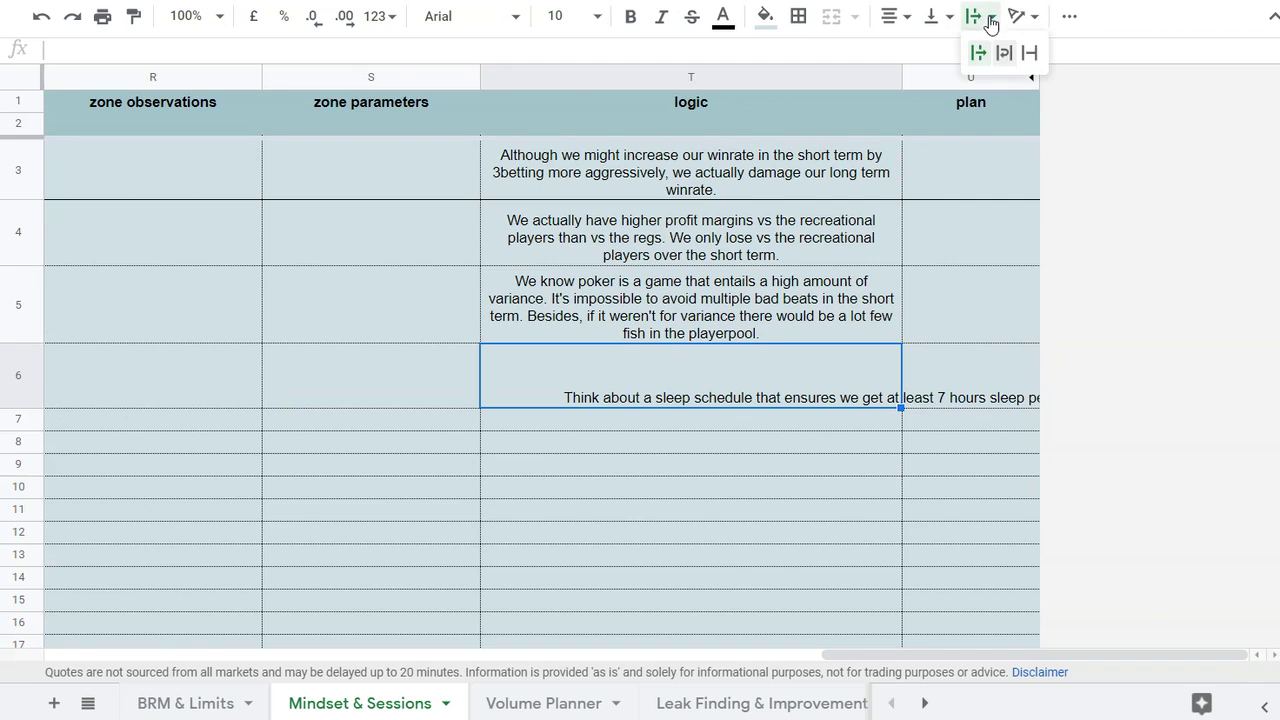
left_click(1005, 55)
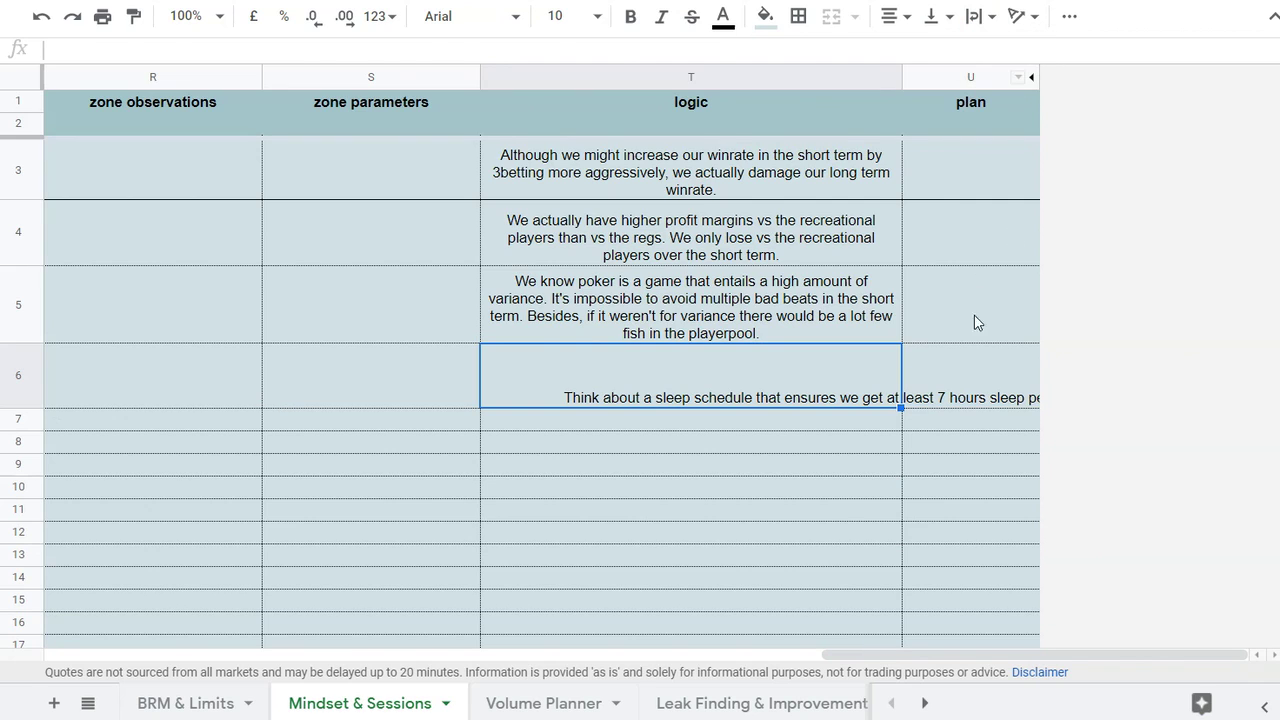
left_click(976, 376)
left_click(985, 26)
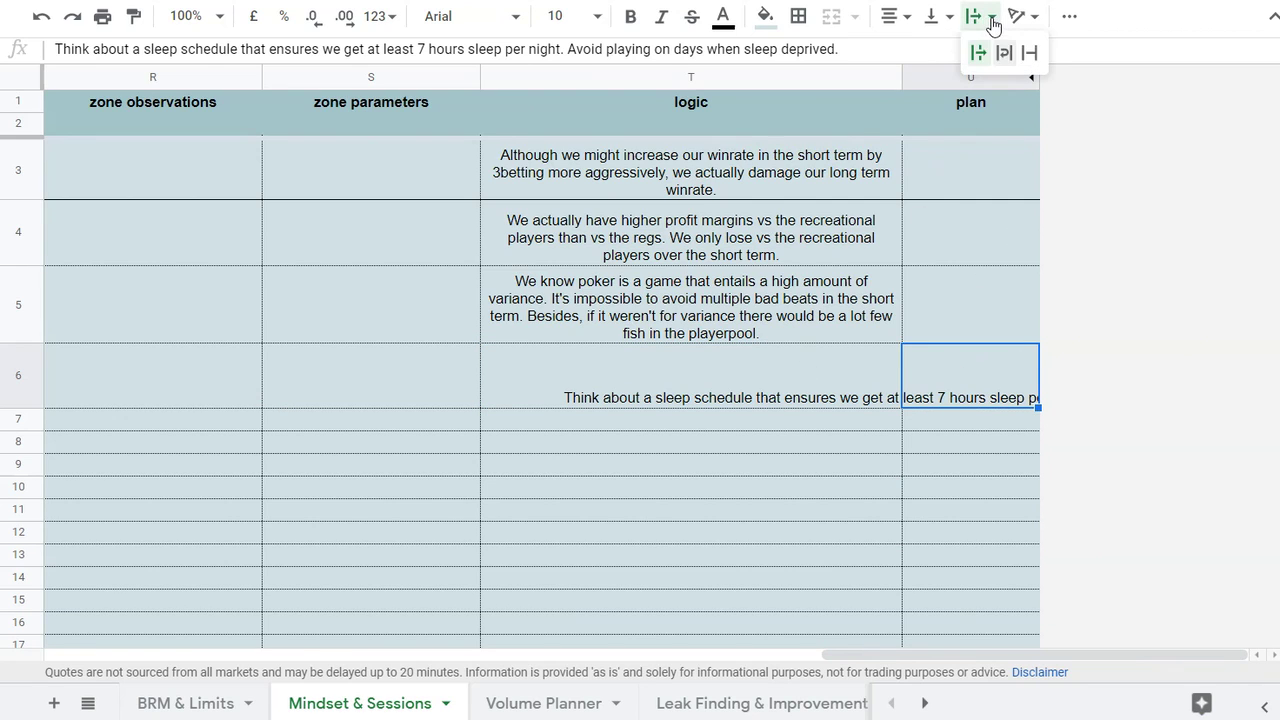
left_click(1005, 55)
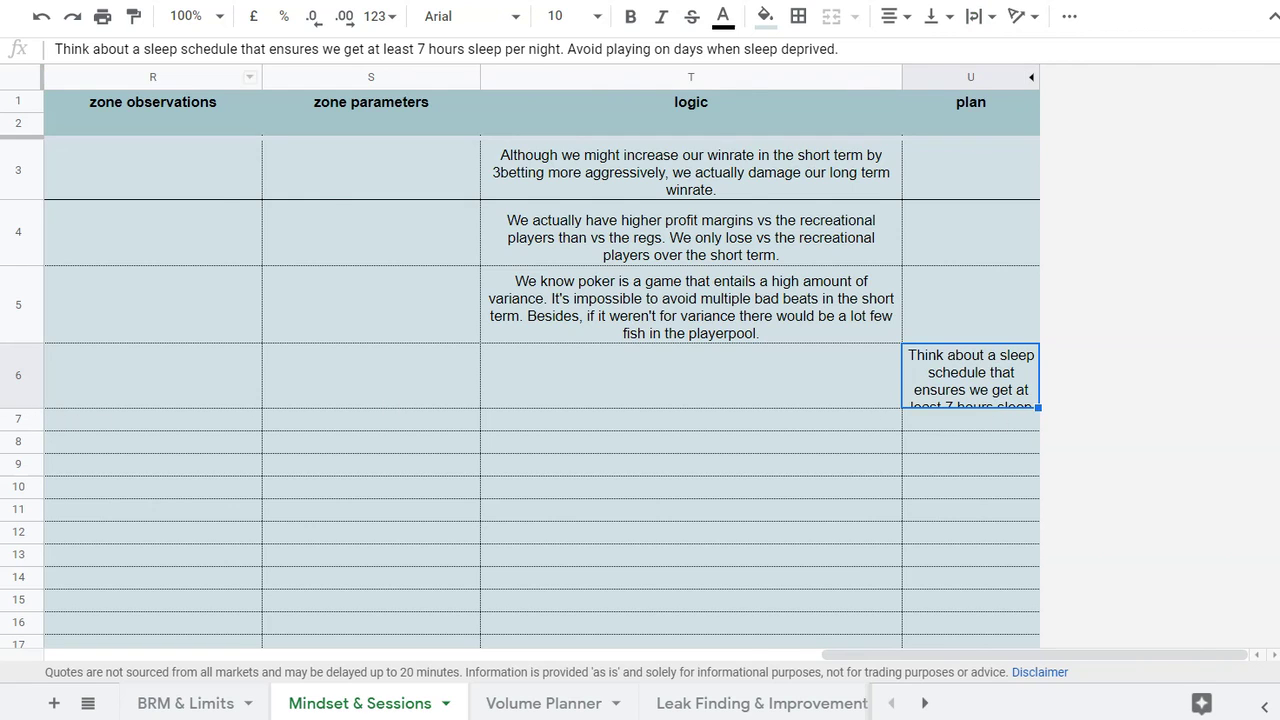
Enter "Time seems to move more quickly than normal." as the row 7 zone observation
scroll(774, 334, "left", 5)
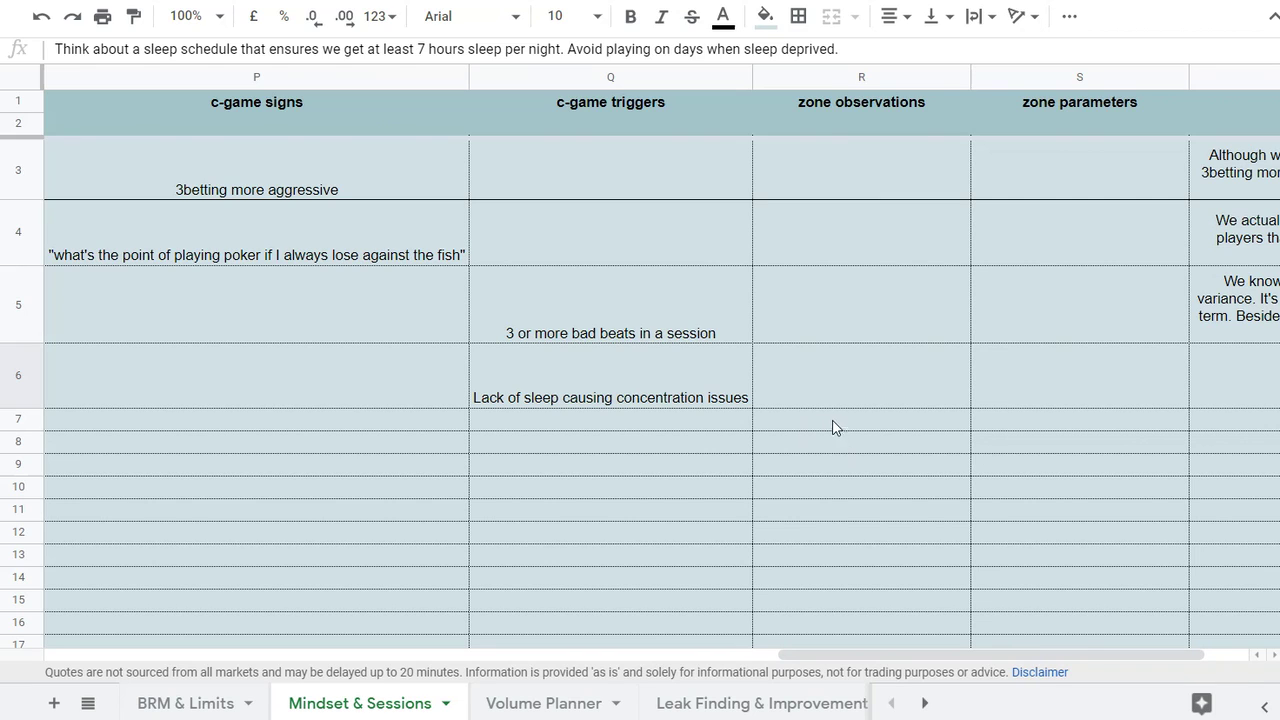
left_click(796, 428)
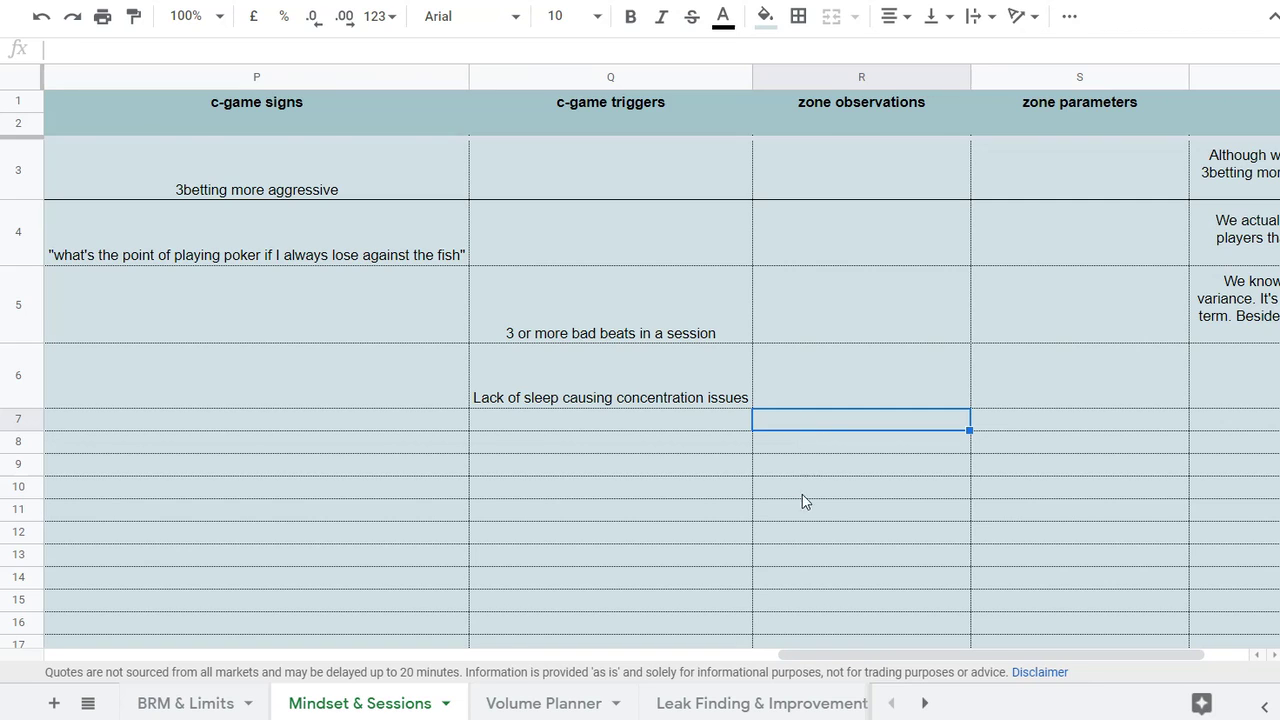
double_click(797, 419)
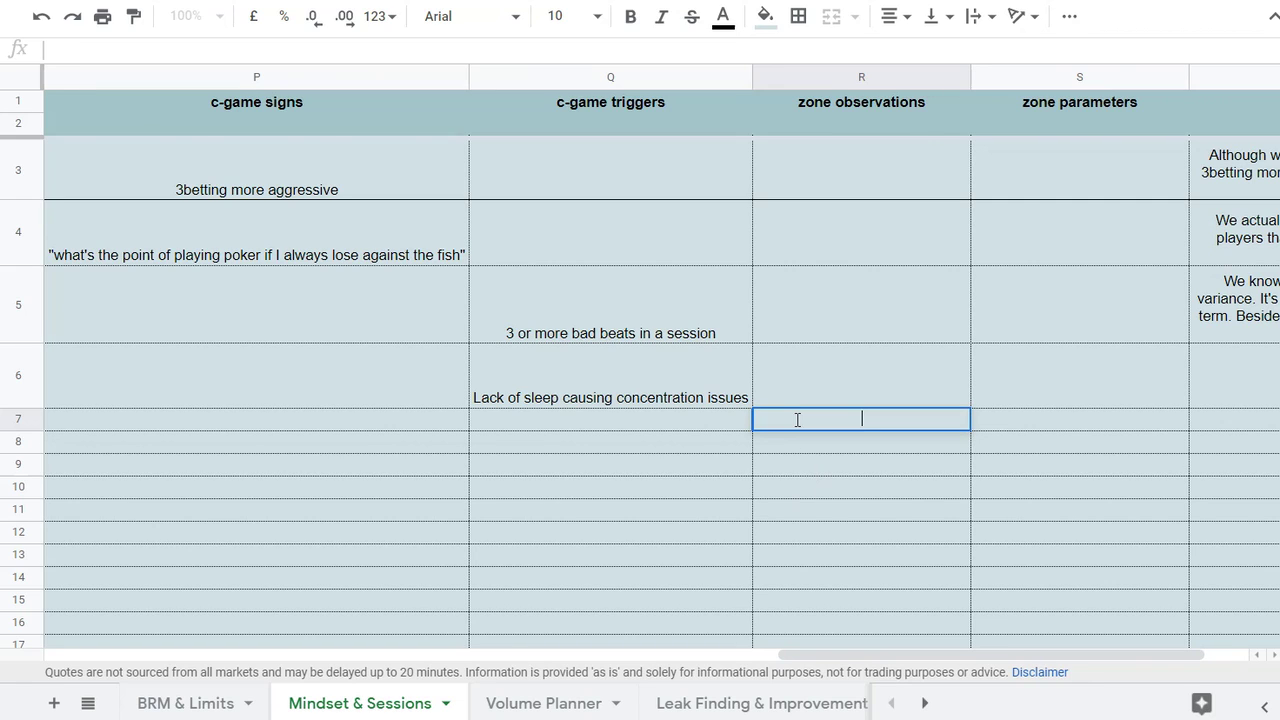
type("Time seems to m")
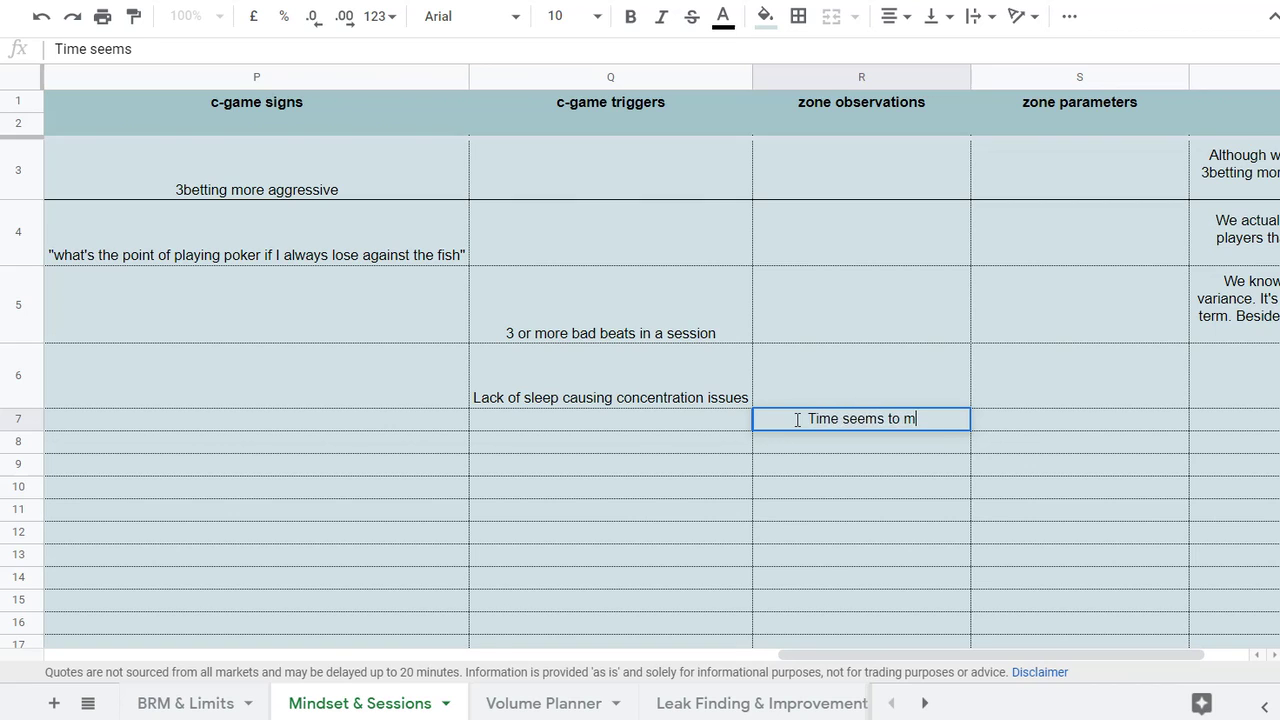
type("ove more quickly th")
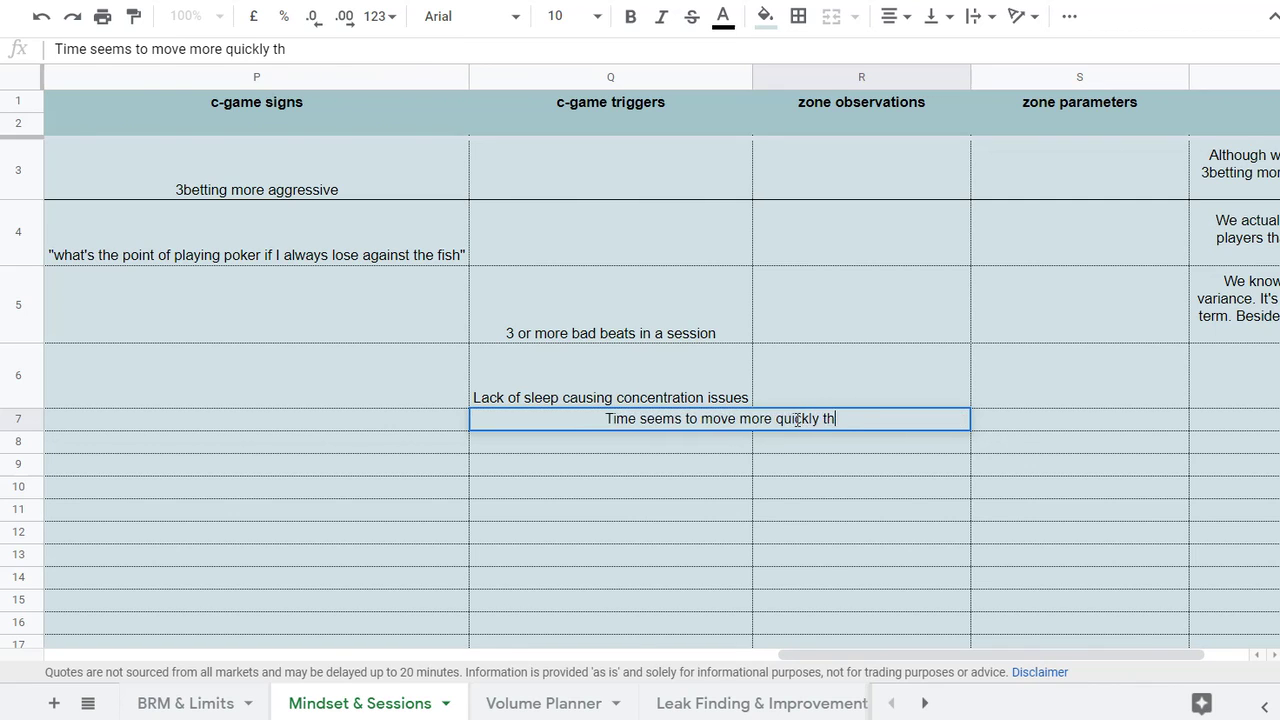
type("an normal.")
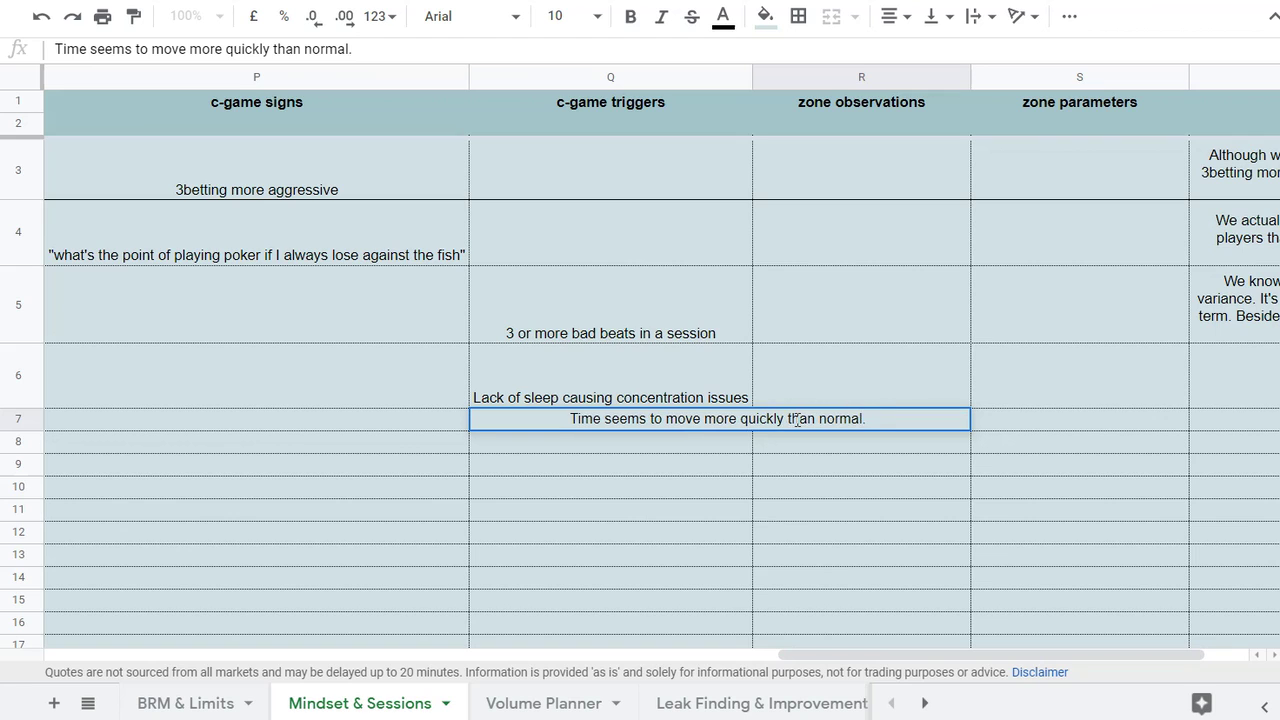
Add "Our decisions seem easy and we are able to execute relatively complex lines without too much difficulty." to the row 7 zone observation
type(" Our decision")
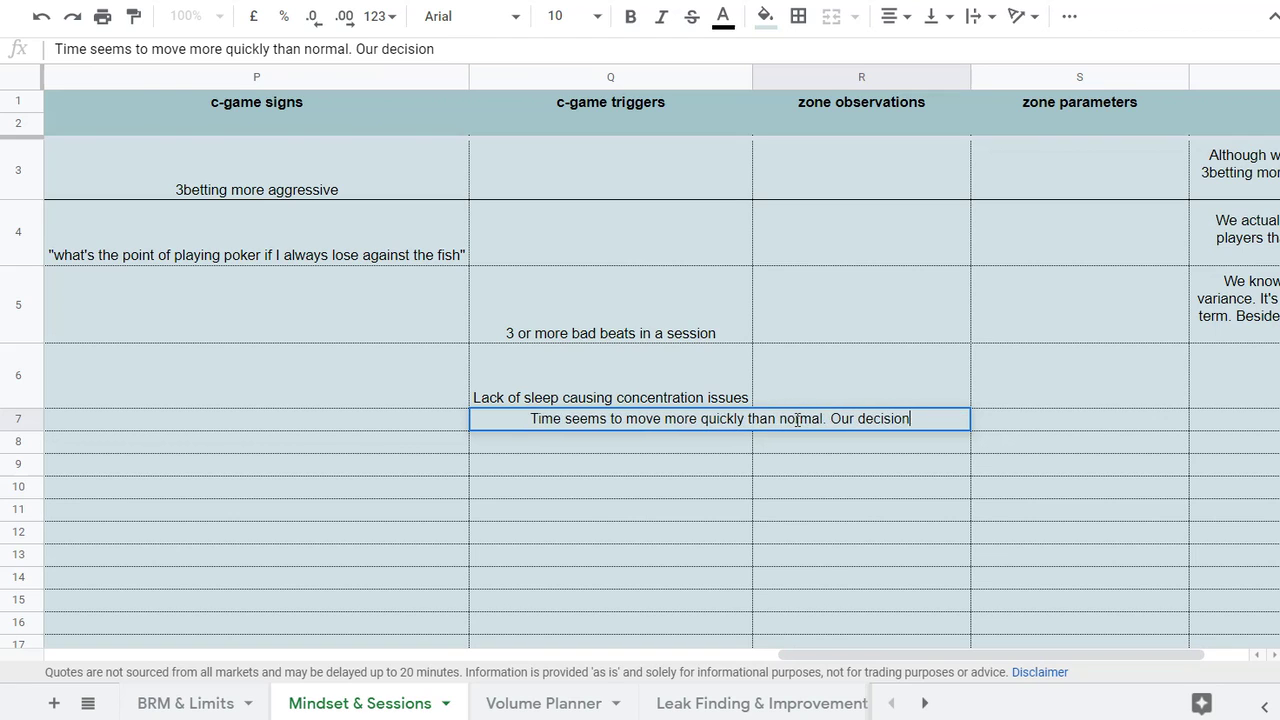
type("s seem easy a")
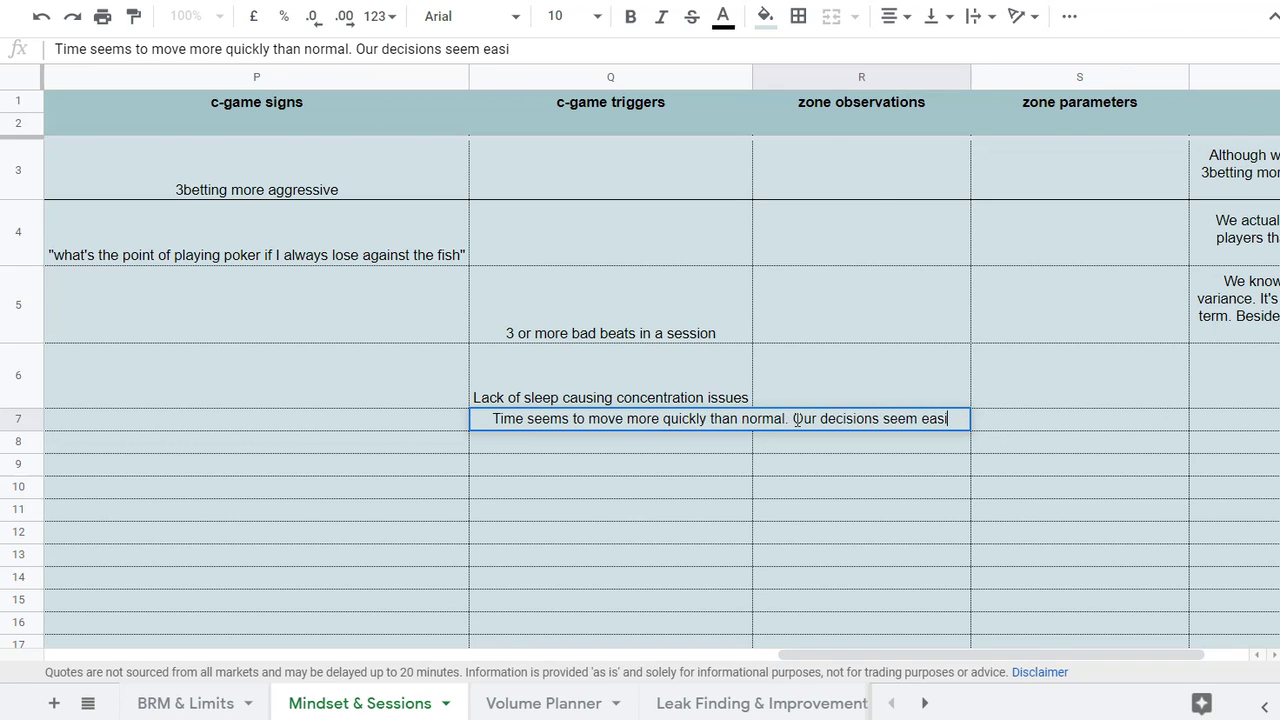
type("nd we are a")
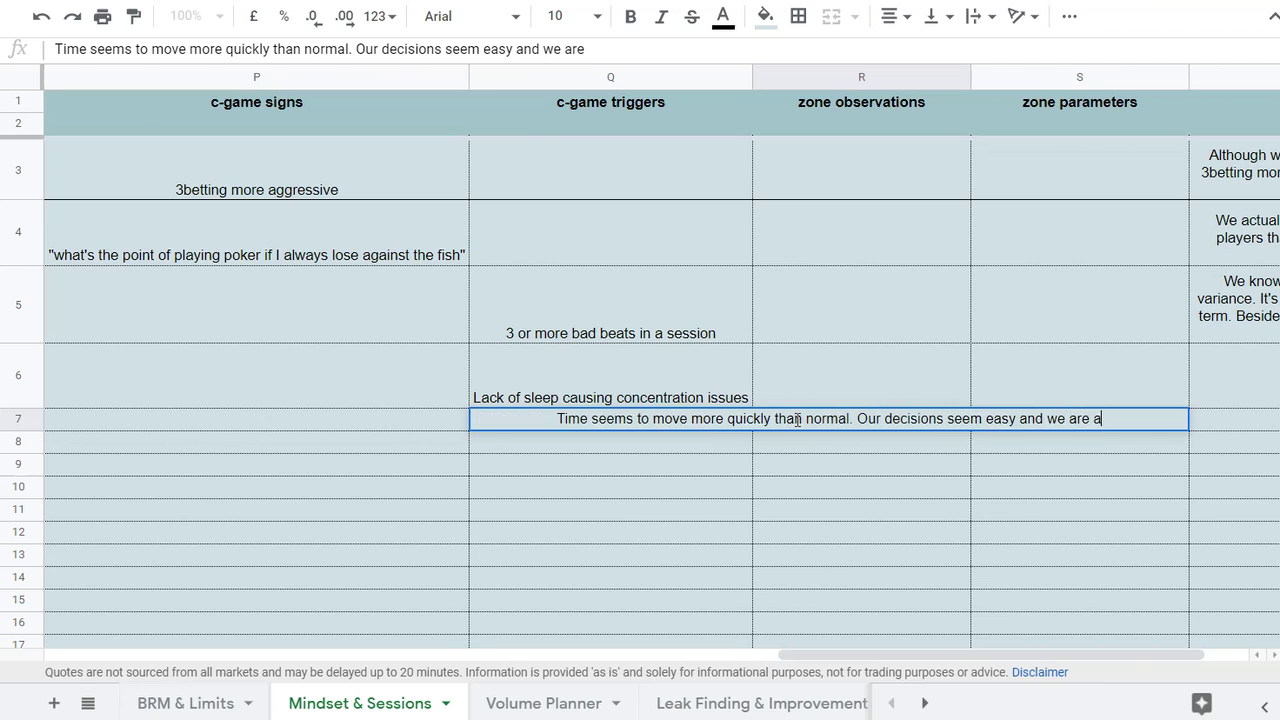
type("ble to execute relatively compe")
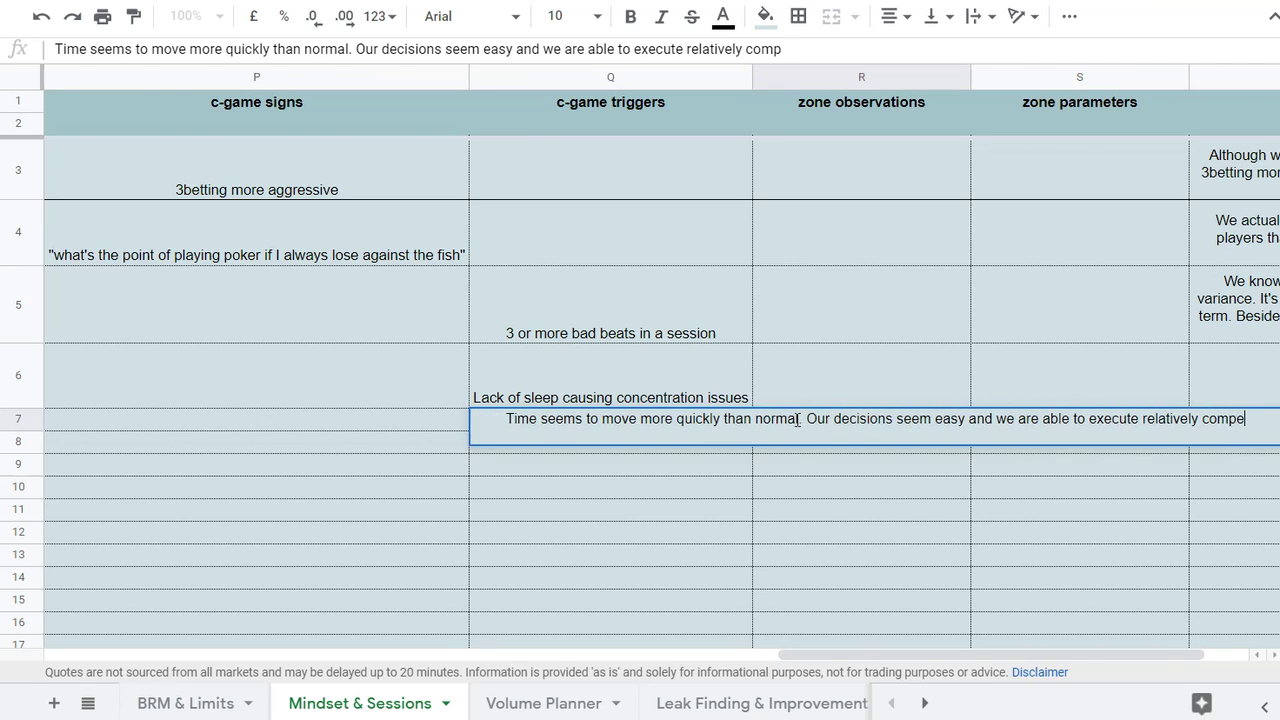
key("BackSpace")
type("lex")
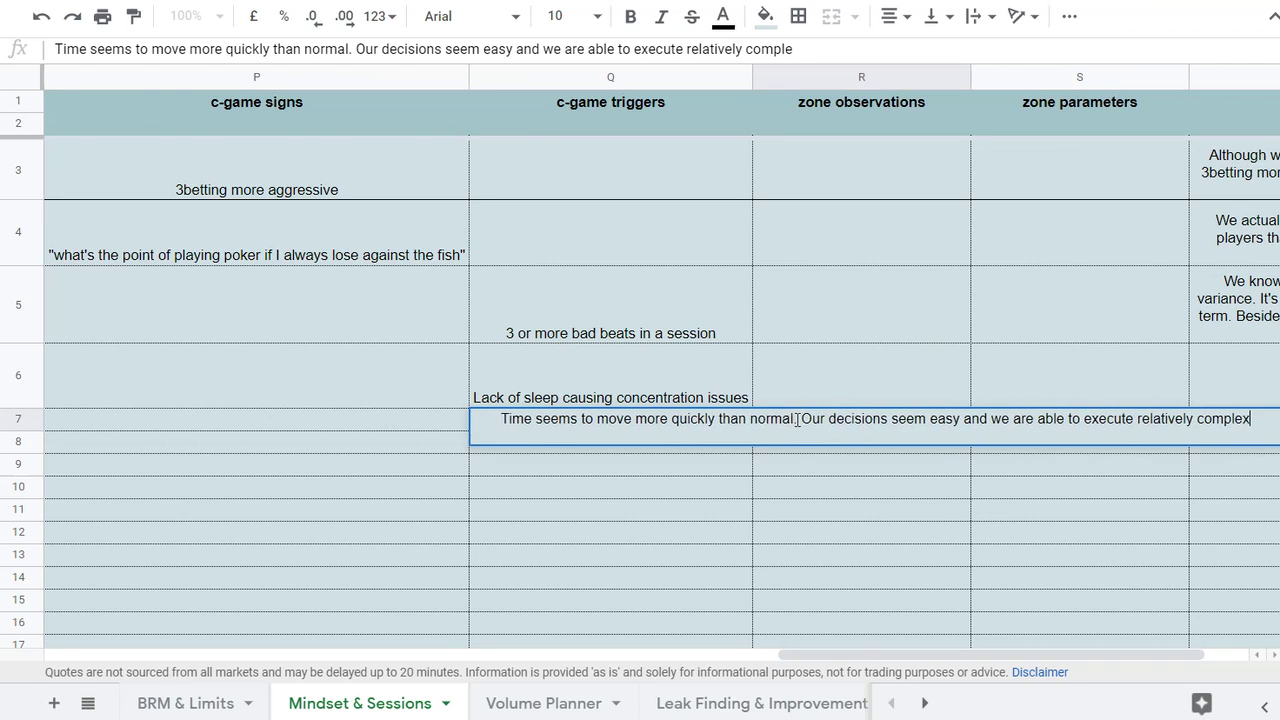
type(" lines without too much difficulty.")
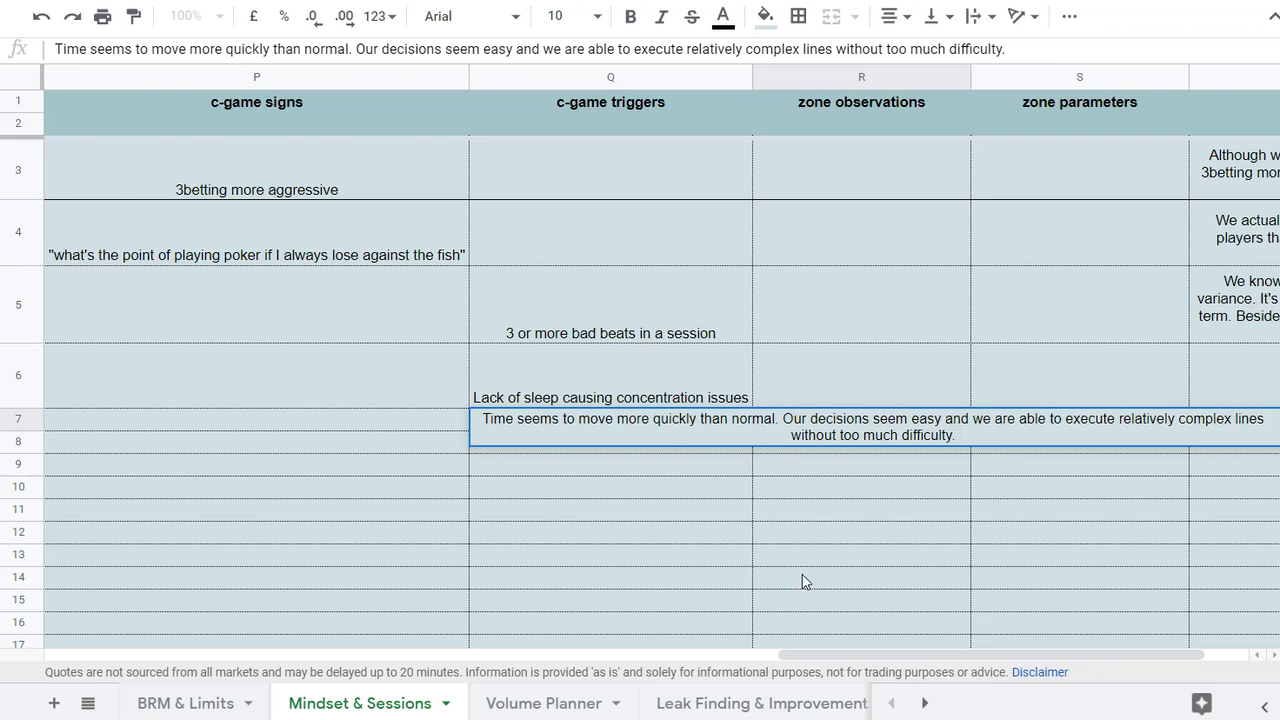
left_click(830, 553)
Make row 7 taller and wrap the text of its zone observations cell so it stays within the column
left_click(887, 425)
left_click_drag(20, 431, 20, 496)
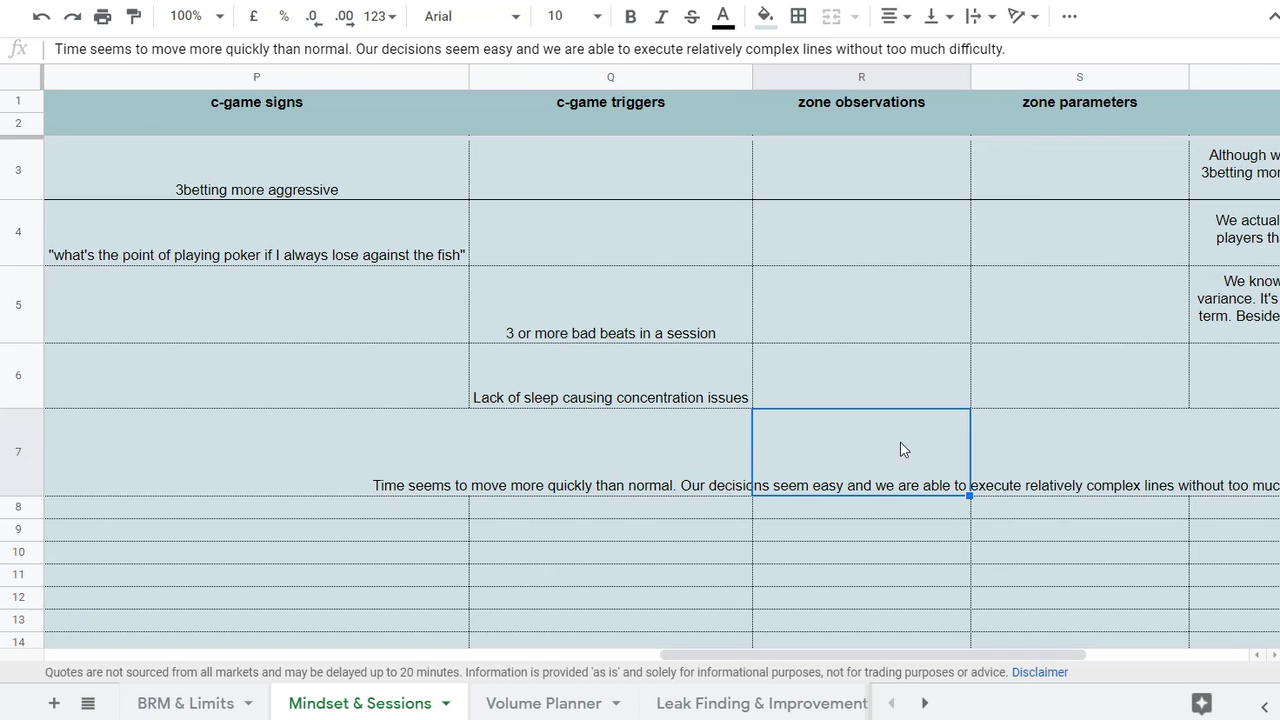
left_click(993, 20)
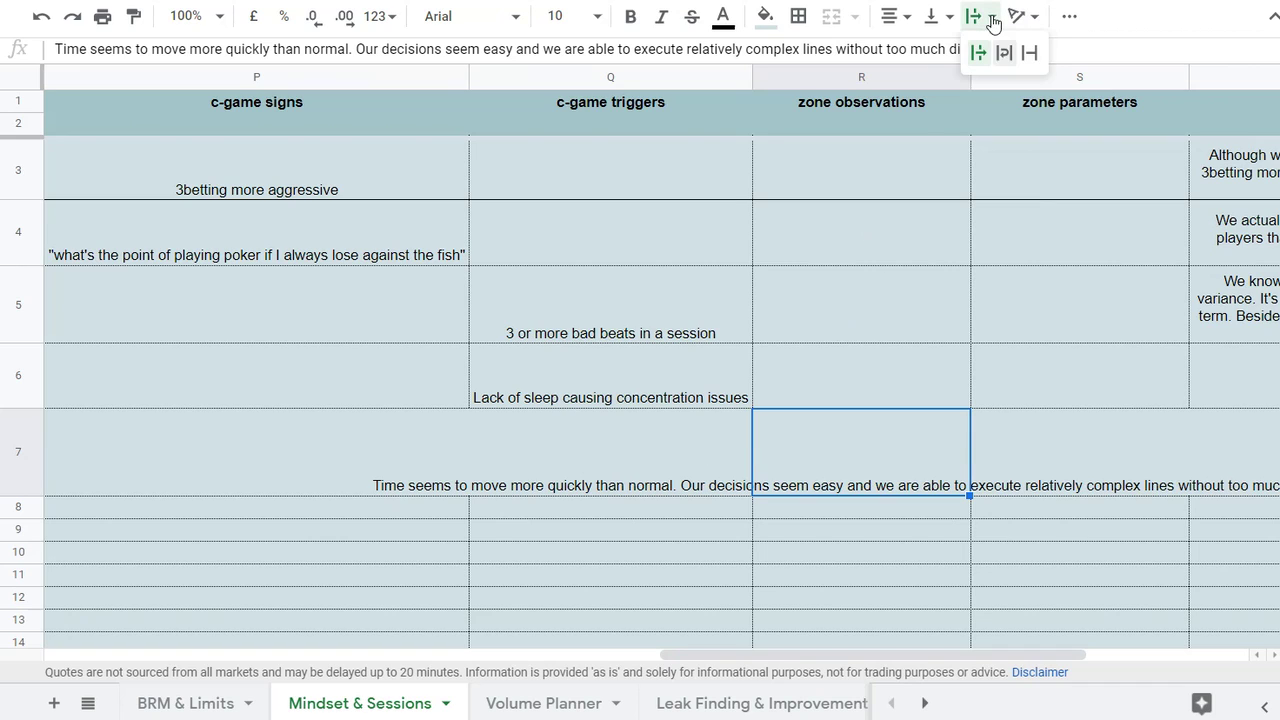
left_click(1003, 51)
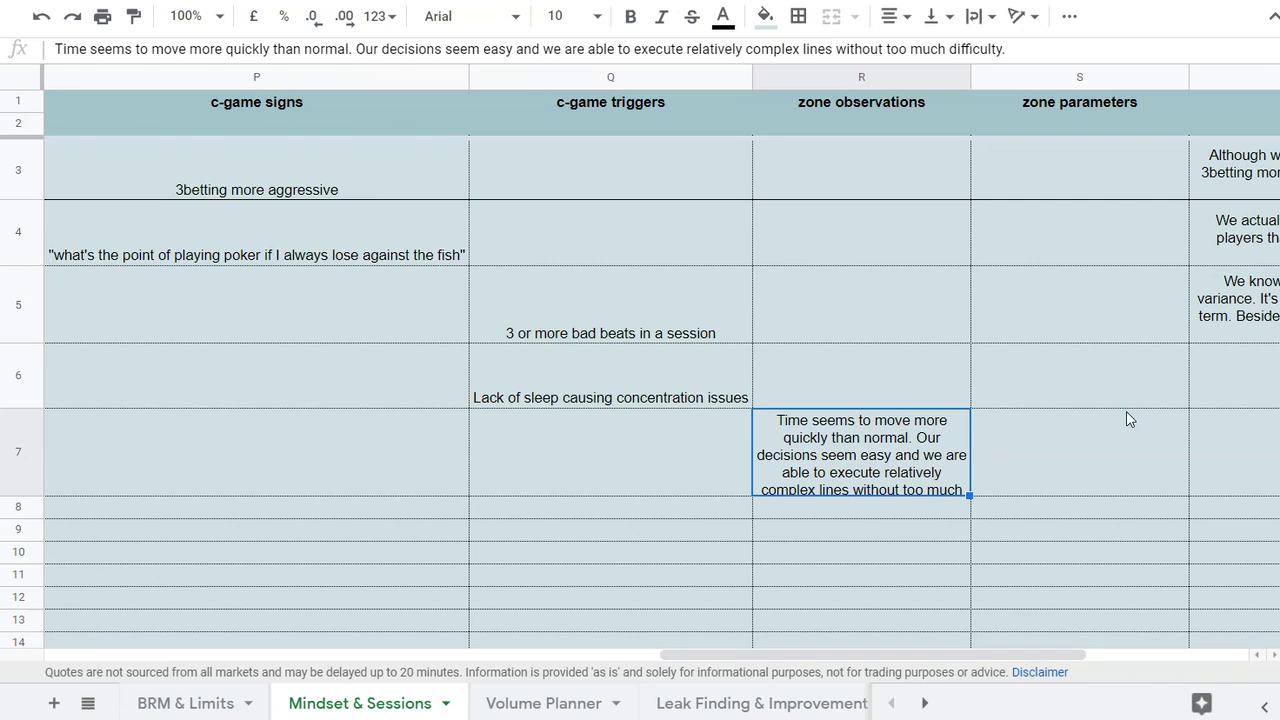
Enter "We are more likely to reach the zone if we run a 5-10 minute warmup before each session." as the row 8 zone parameter
left_click_drag(809, 657, 954, 650)
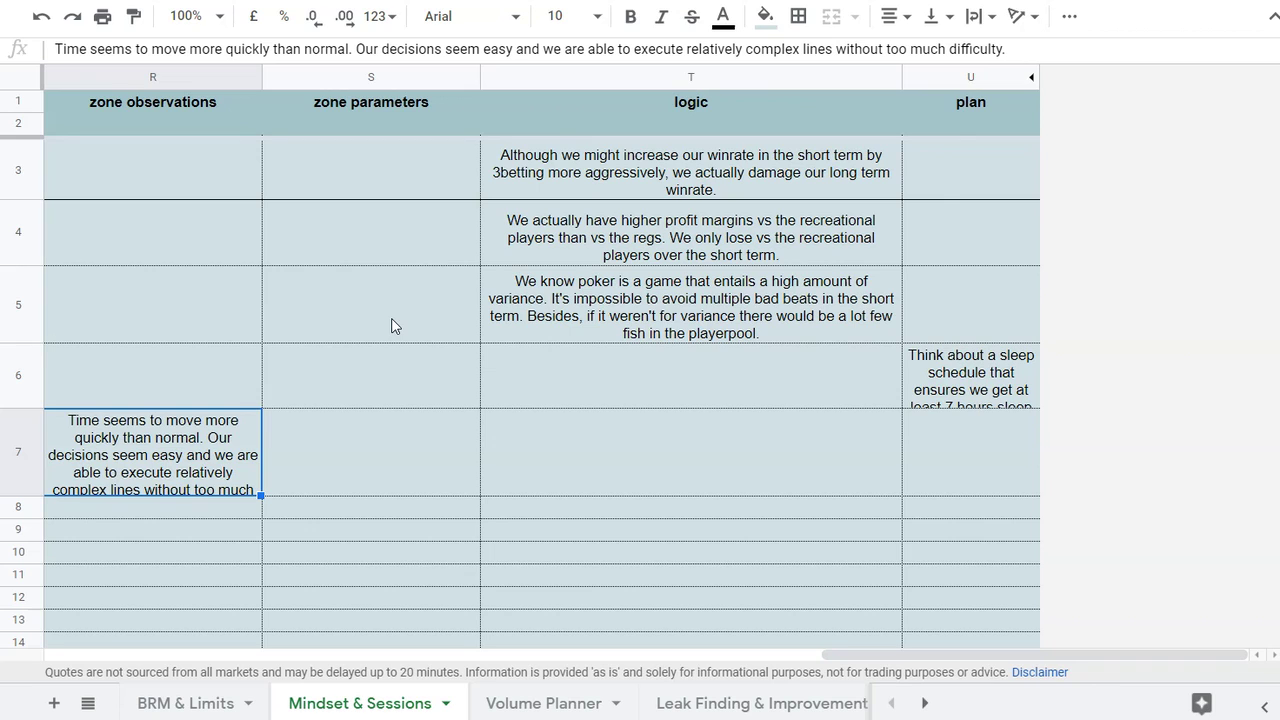
double_click(339, 506)
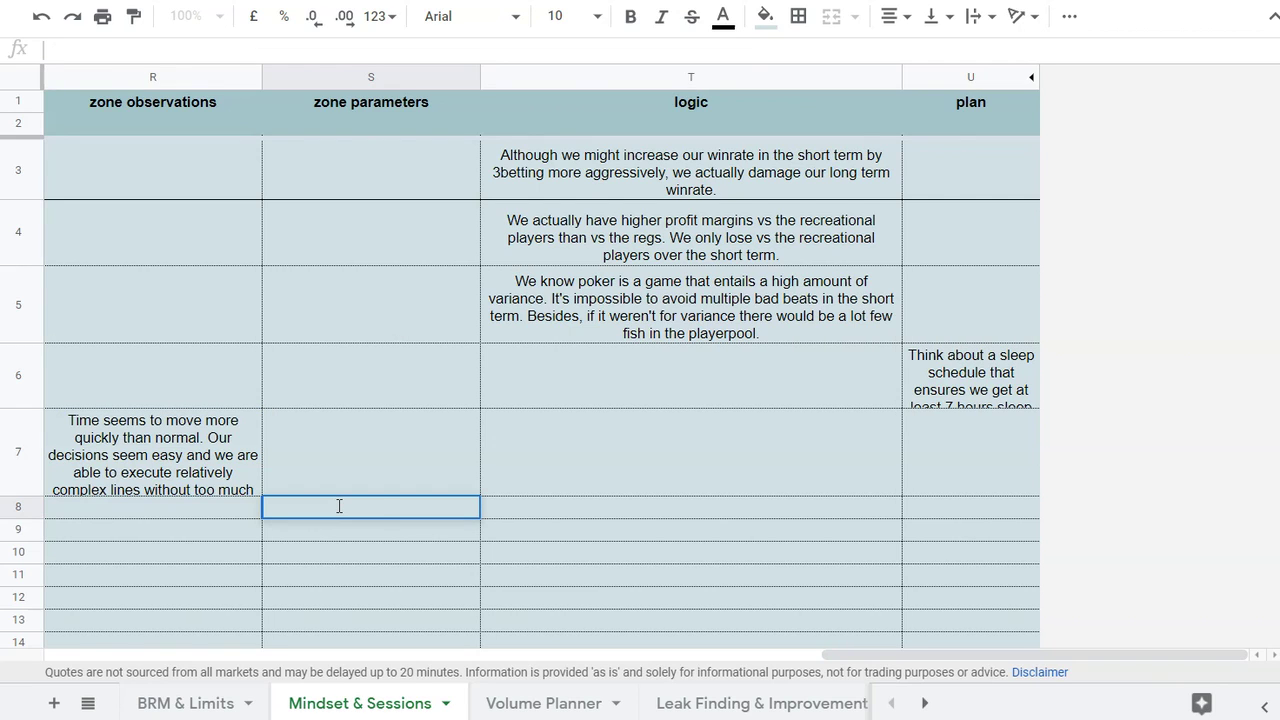
type("We are more likely to reach the zone if we a")
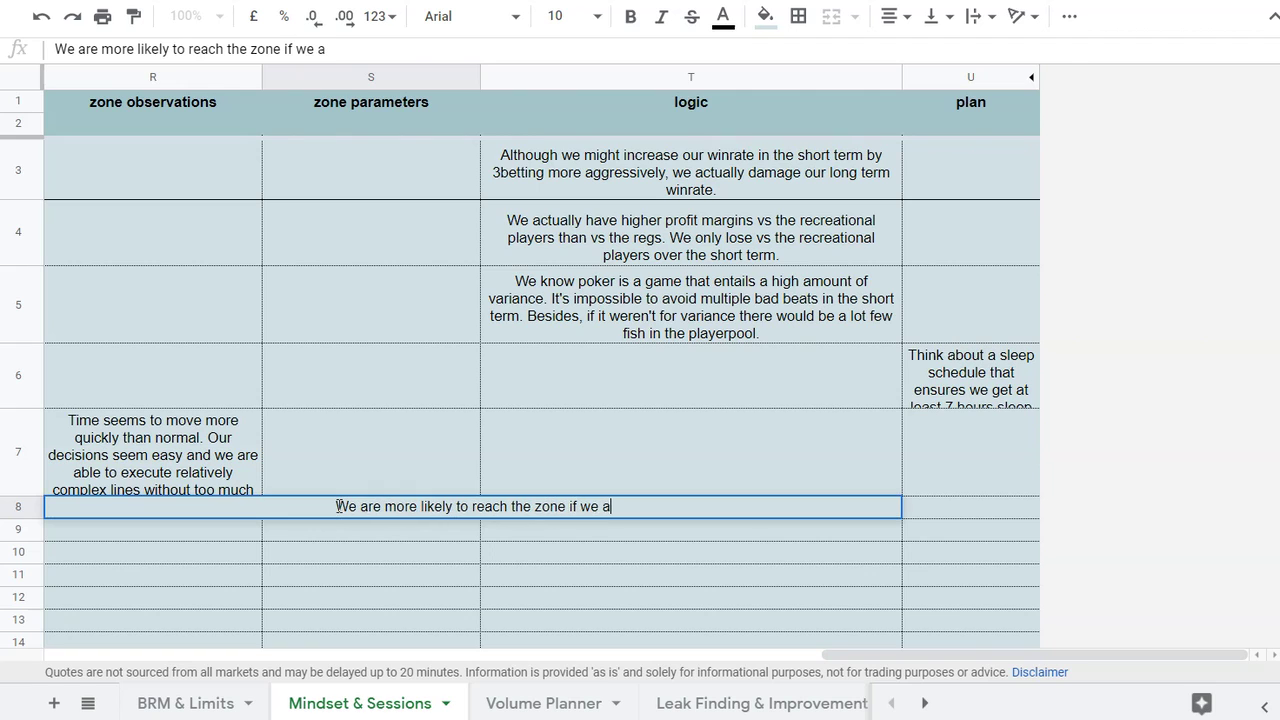
key("BackSpace")
type("run a ")
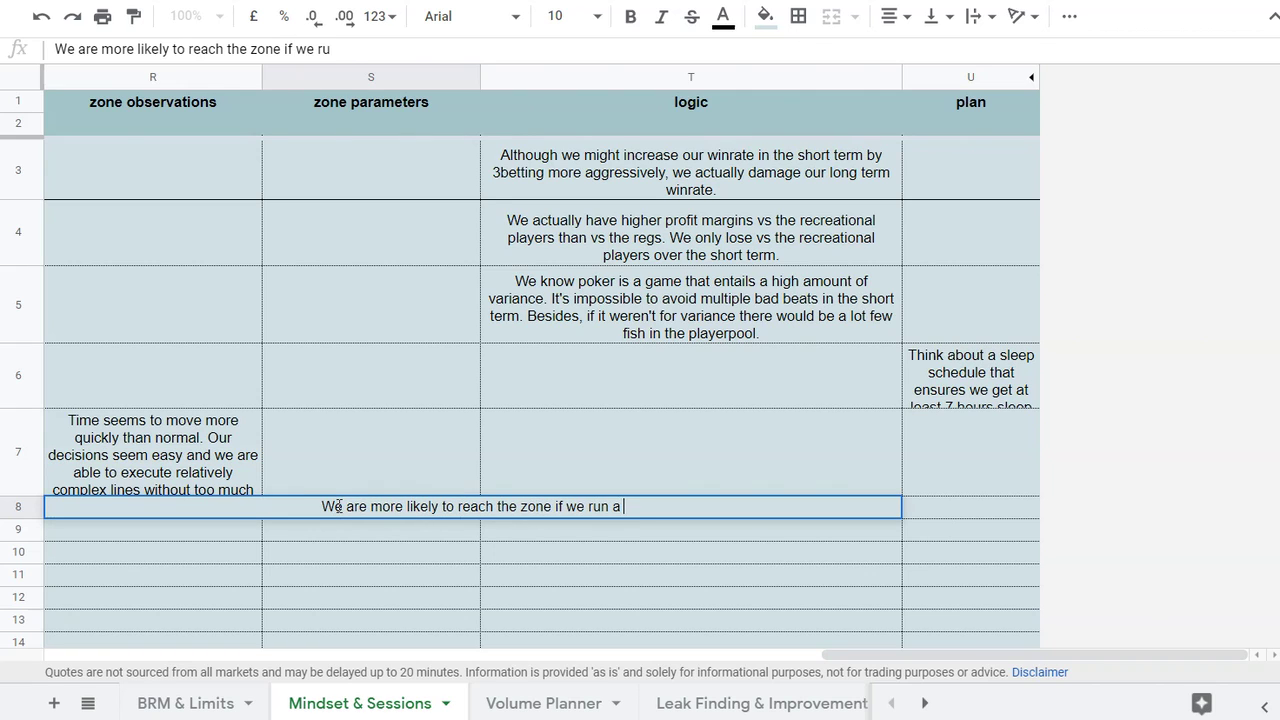
type("5-10 mi")
key("BackSpace")
type("on")
key("BackSpace")
key("BackSpace")
type("inute warmup before each session.")
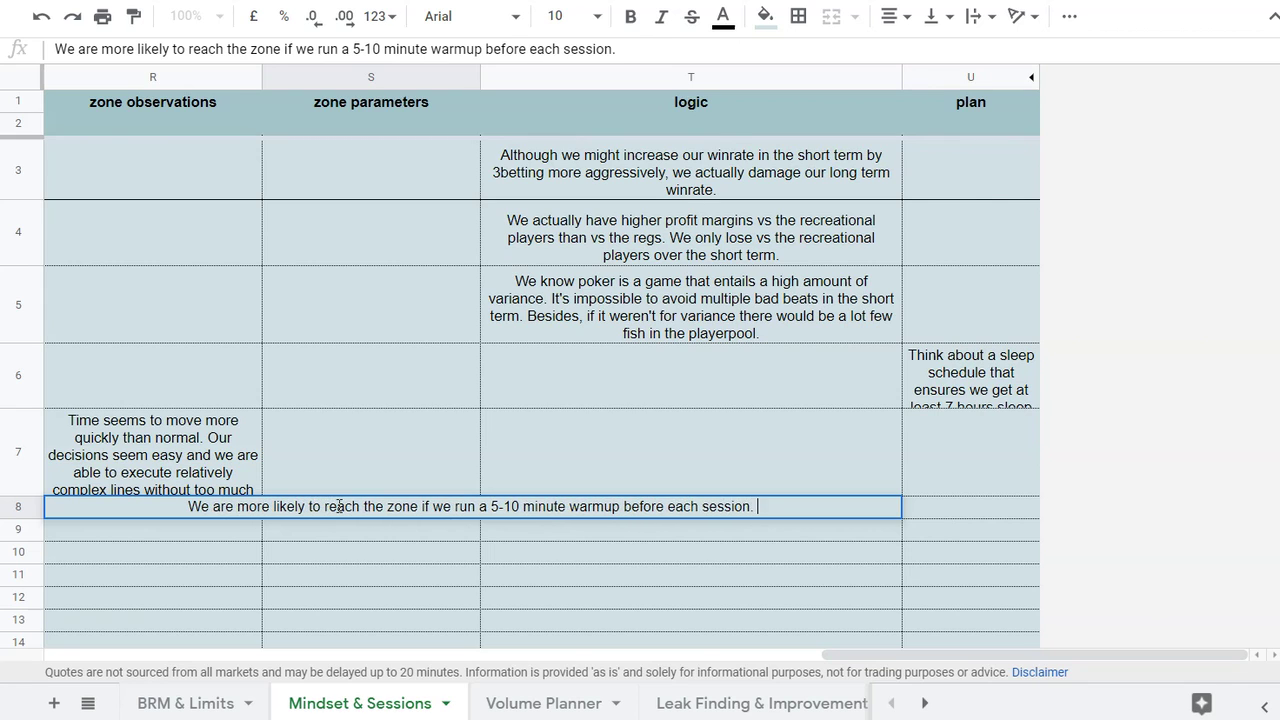
left_click(370, 440)
Make row 8 taller and wrap the text of its zone parameters cell
left_click(368, 510)
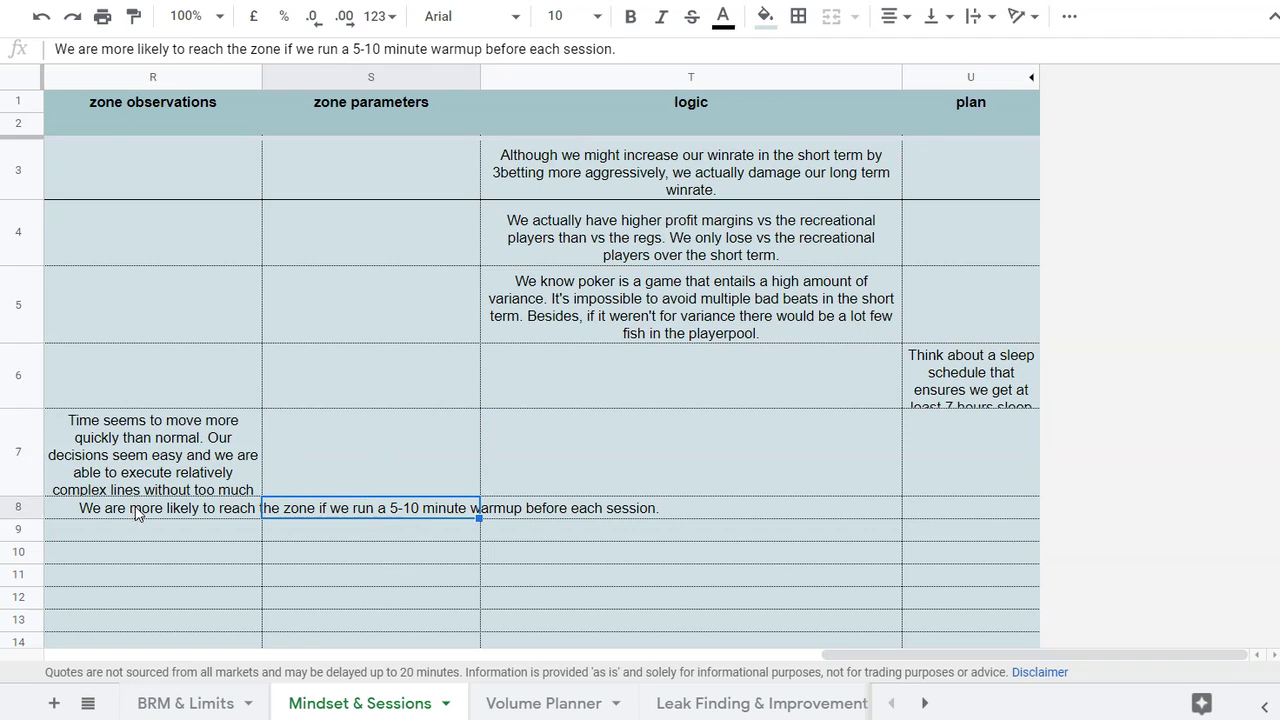
left_click_drag(17, 517, 126, 564)
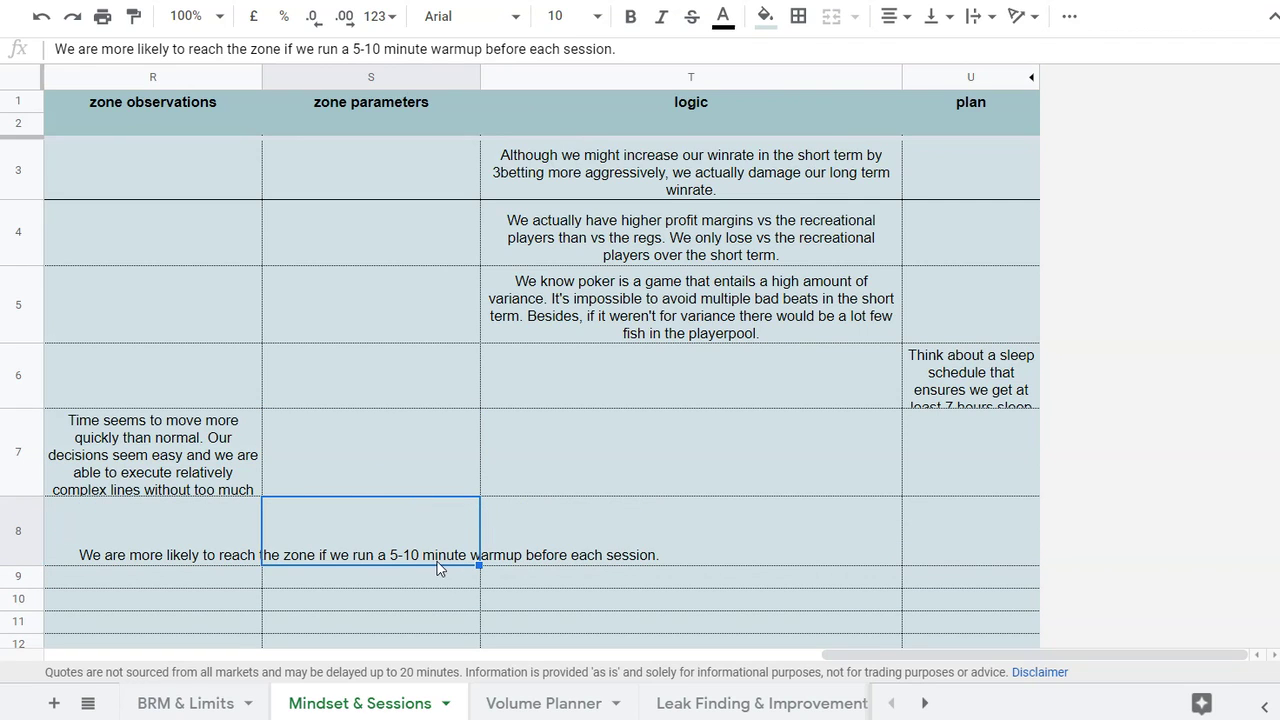
left_click(972, 22)
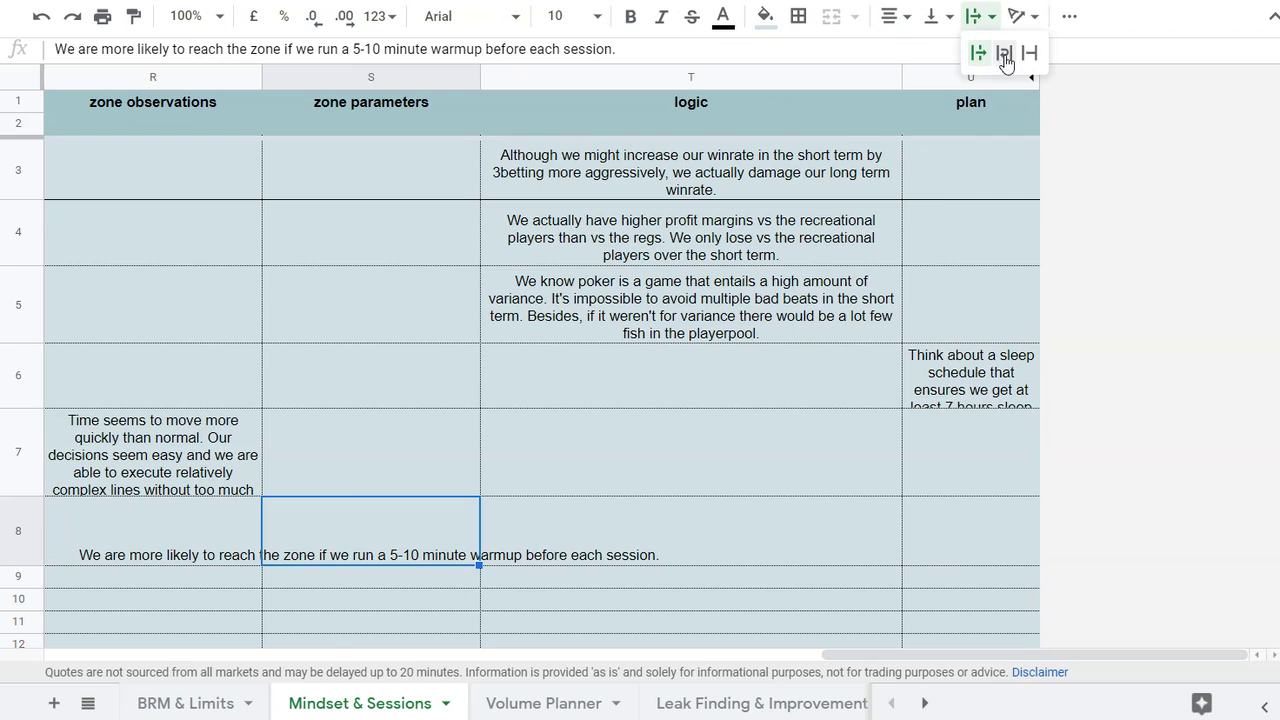
left_click(1003, 56)
Enter "Create a schedule for what our warmup activity will look like before each session. Don't miss any warmups." as the row 8 plan
double_click(950, 512)
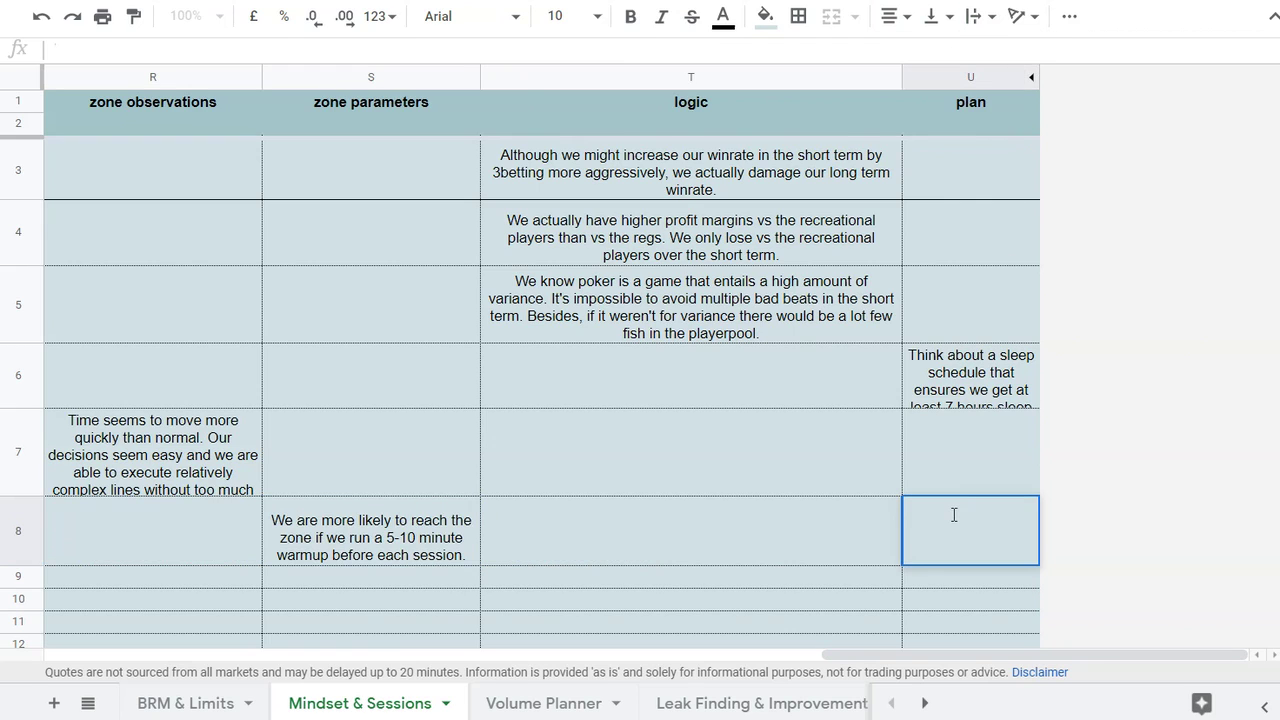
left_click(657, 512)
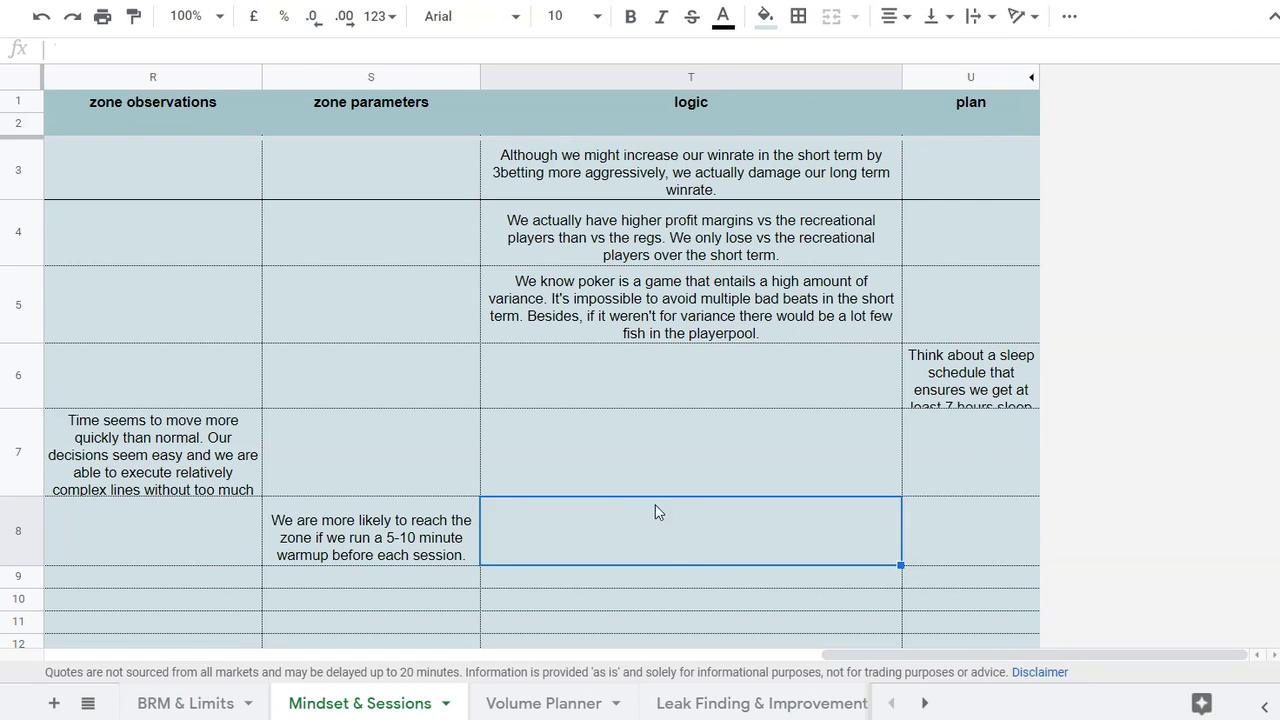
double_click(949, 527)
type("Create a schedule")
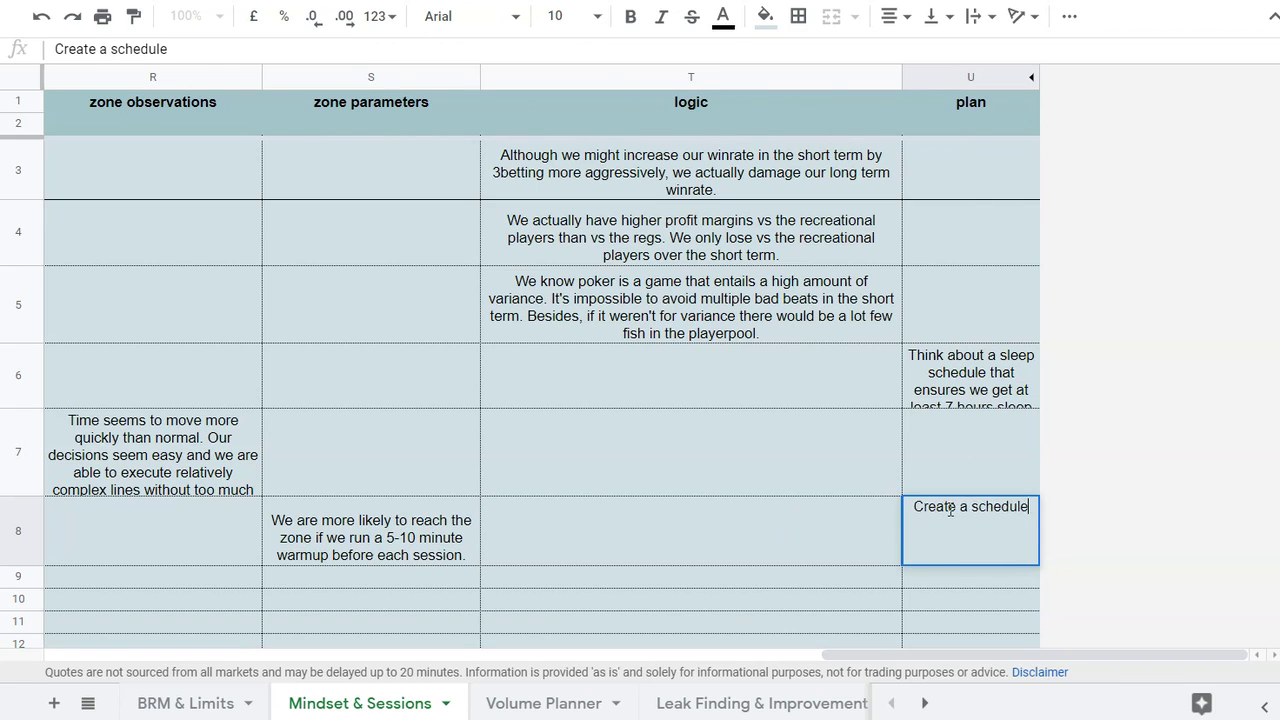
type(" for what our warm")
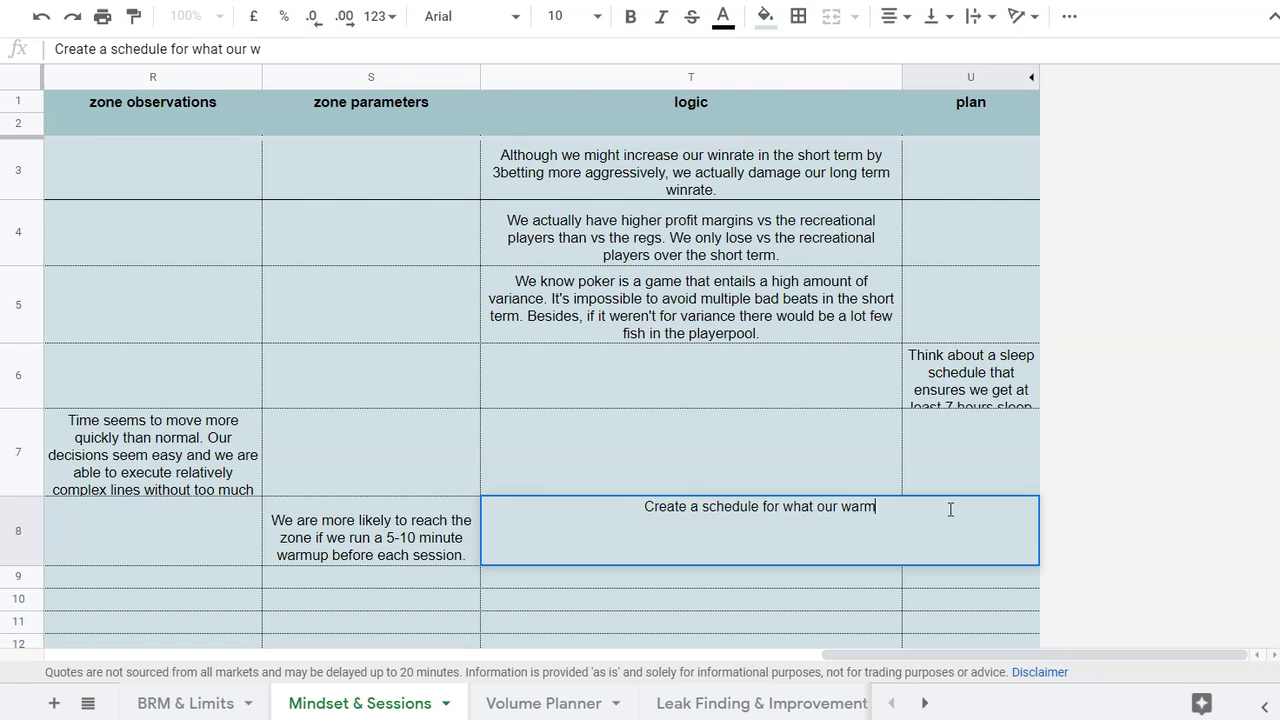
type("up activity will l")
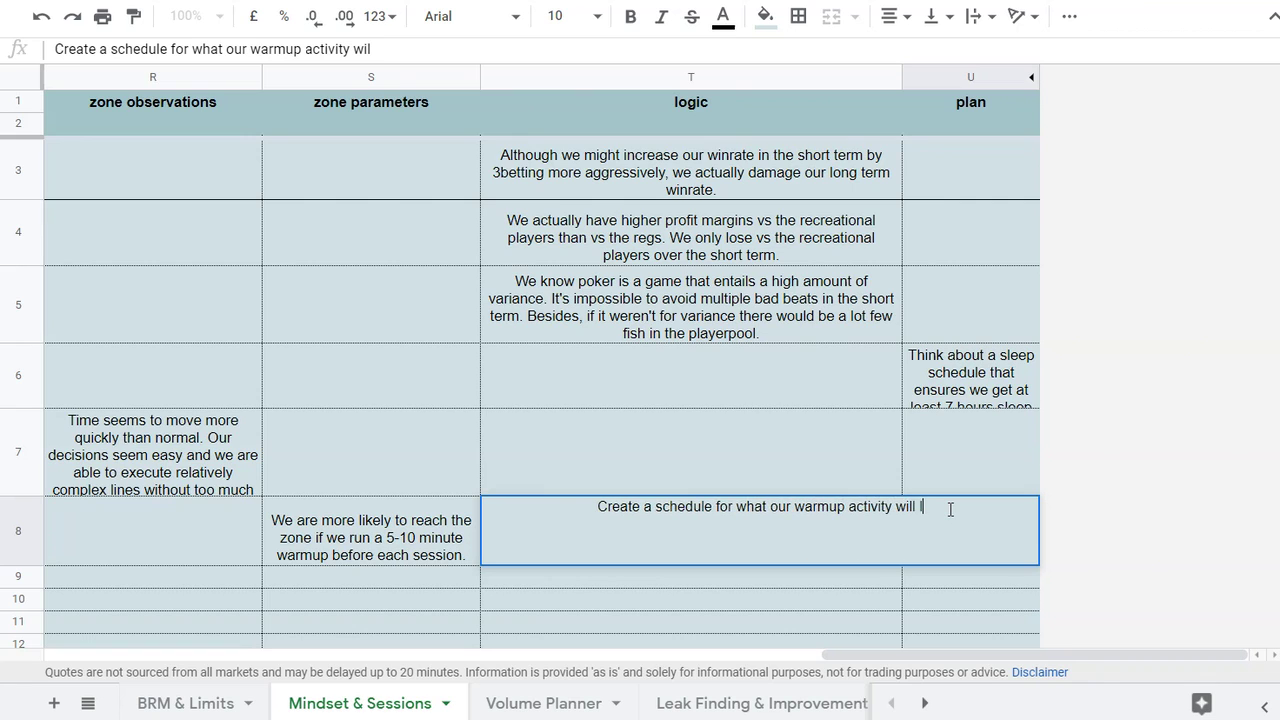
type("ook like before e")
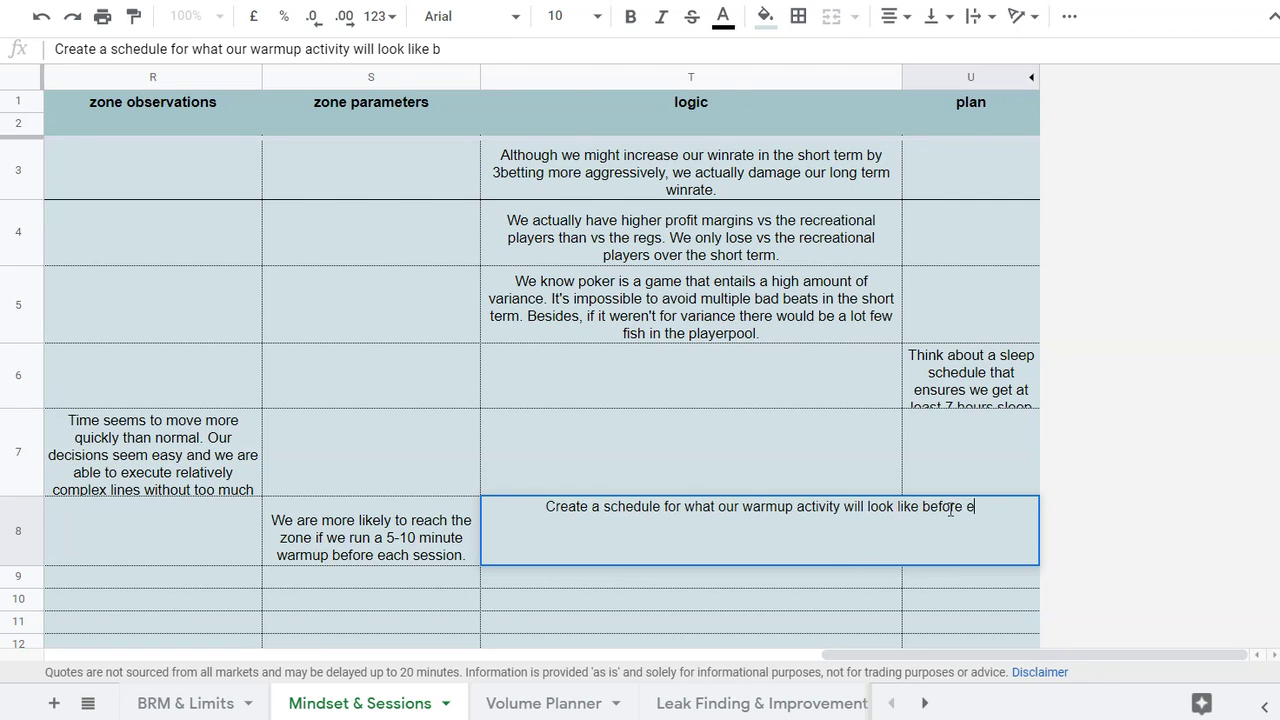
type("ach session. Don't miss any warmuyps")
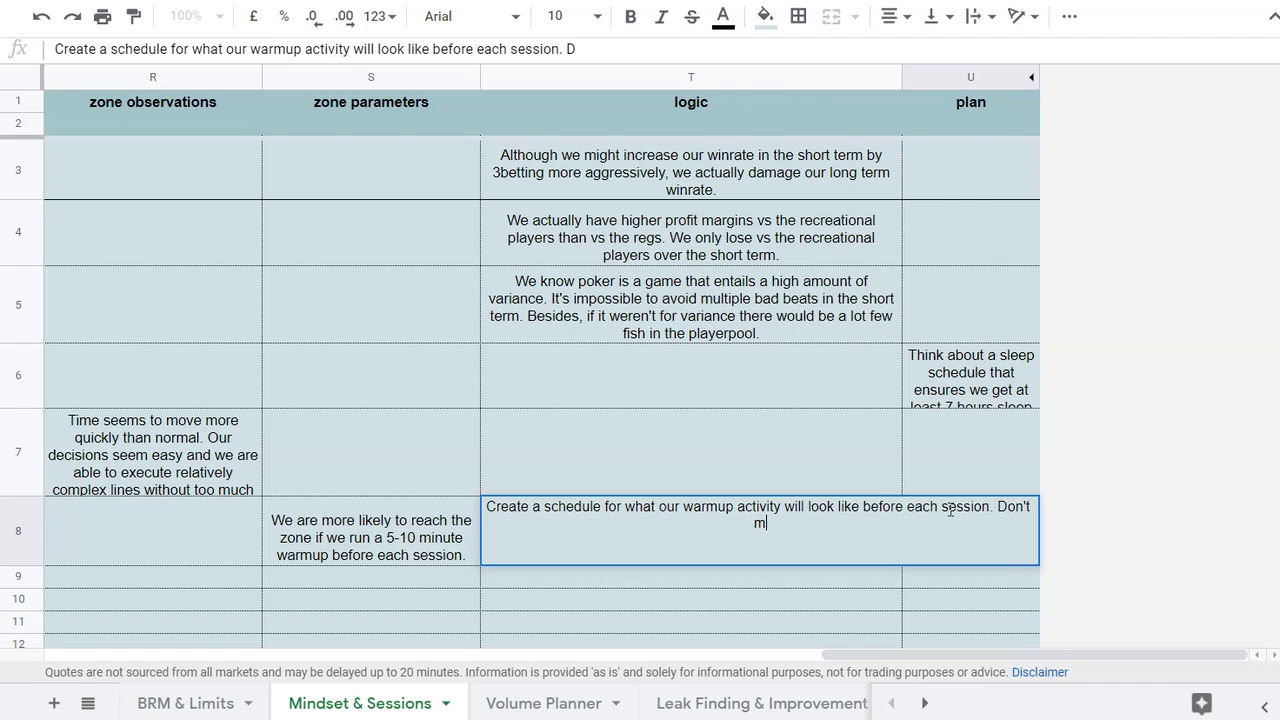
key("BackSpace")
key("BackSpace")
key("BackSpace")
type("ps.")
left_click(792, 399)
Wrap the text of the row 8 plan cell so it stays within the column
left_click(971, 514)
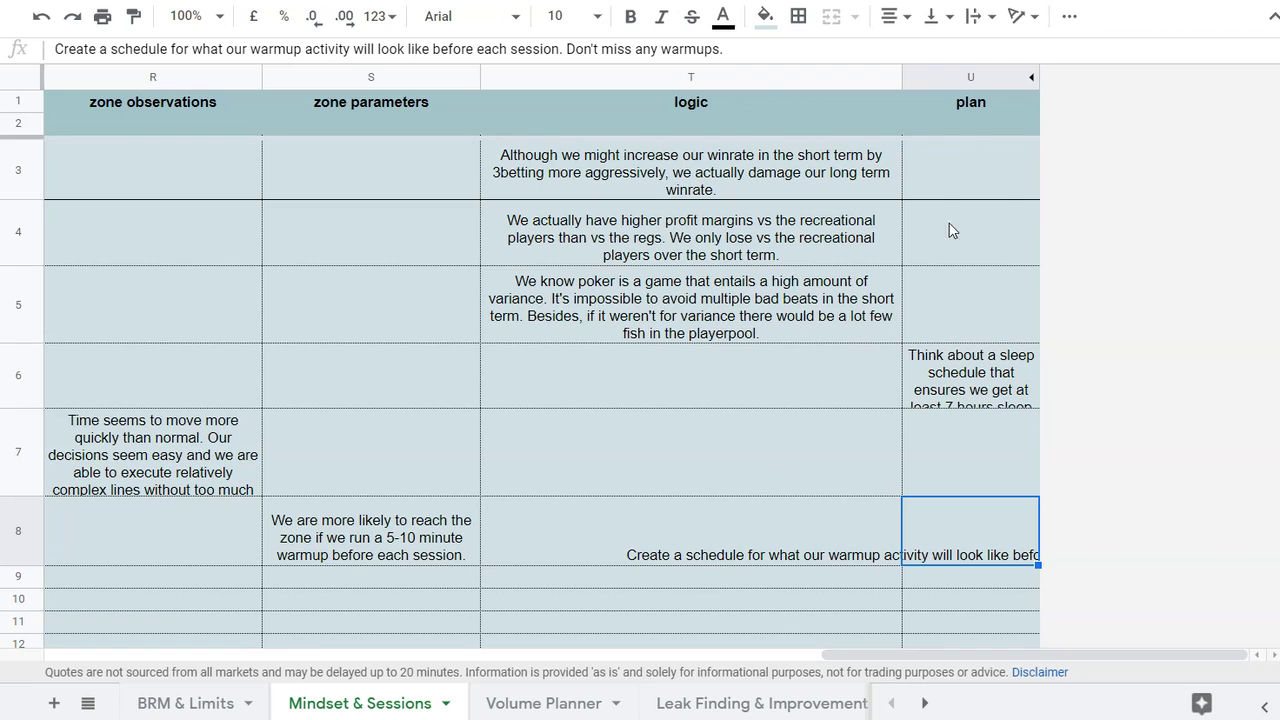
left_click(990, 18)
left_click(1004, 52)
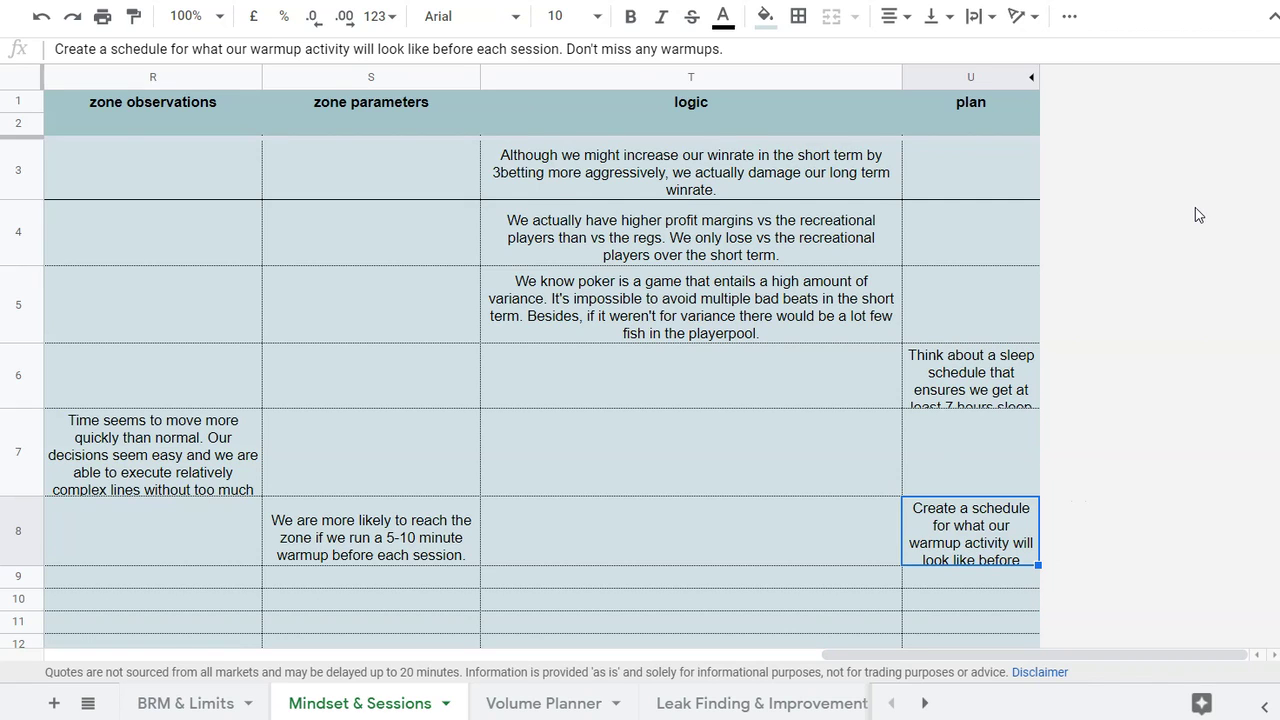
scroll(1157, 496, "left", 5)
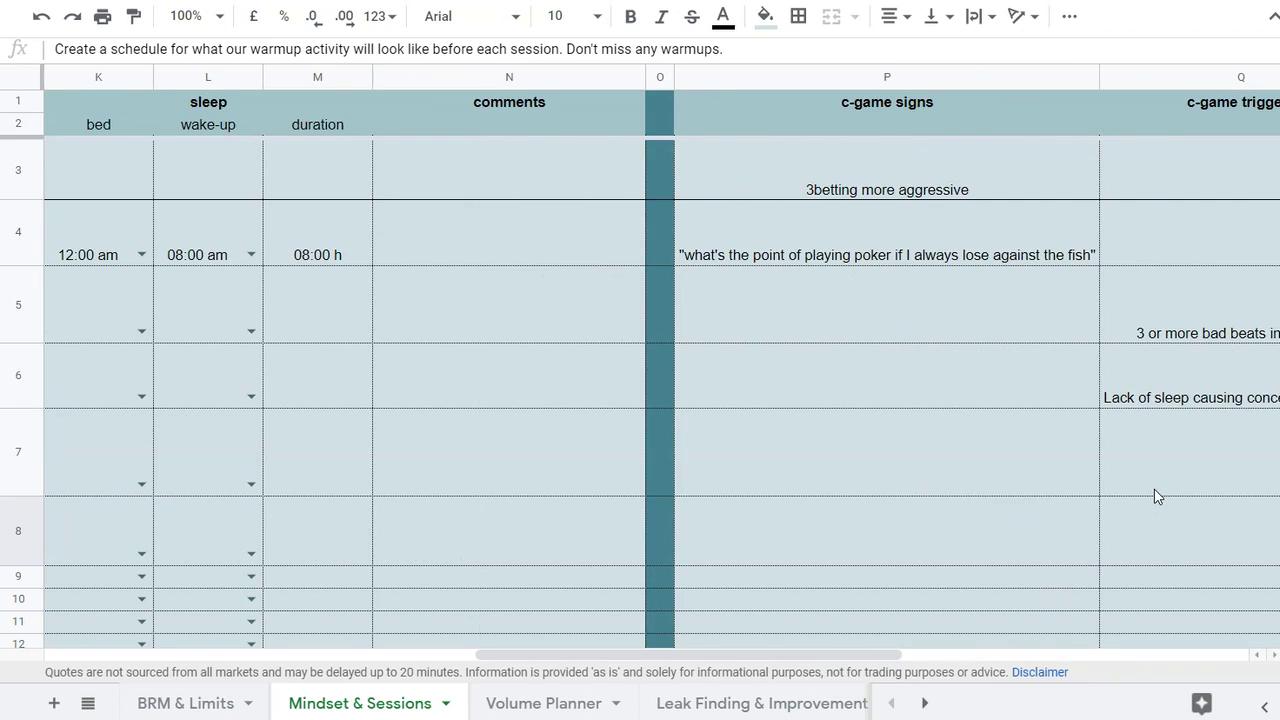